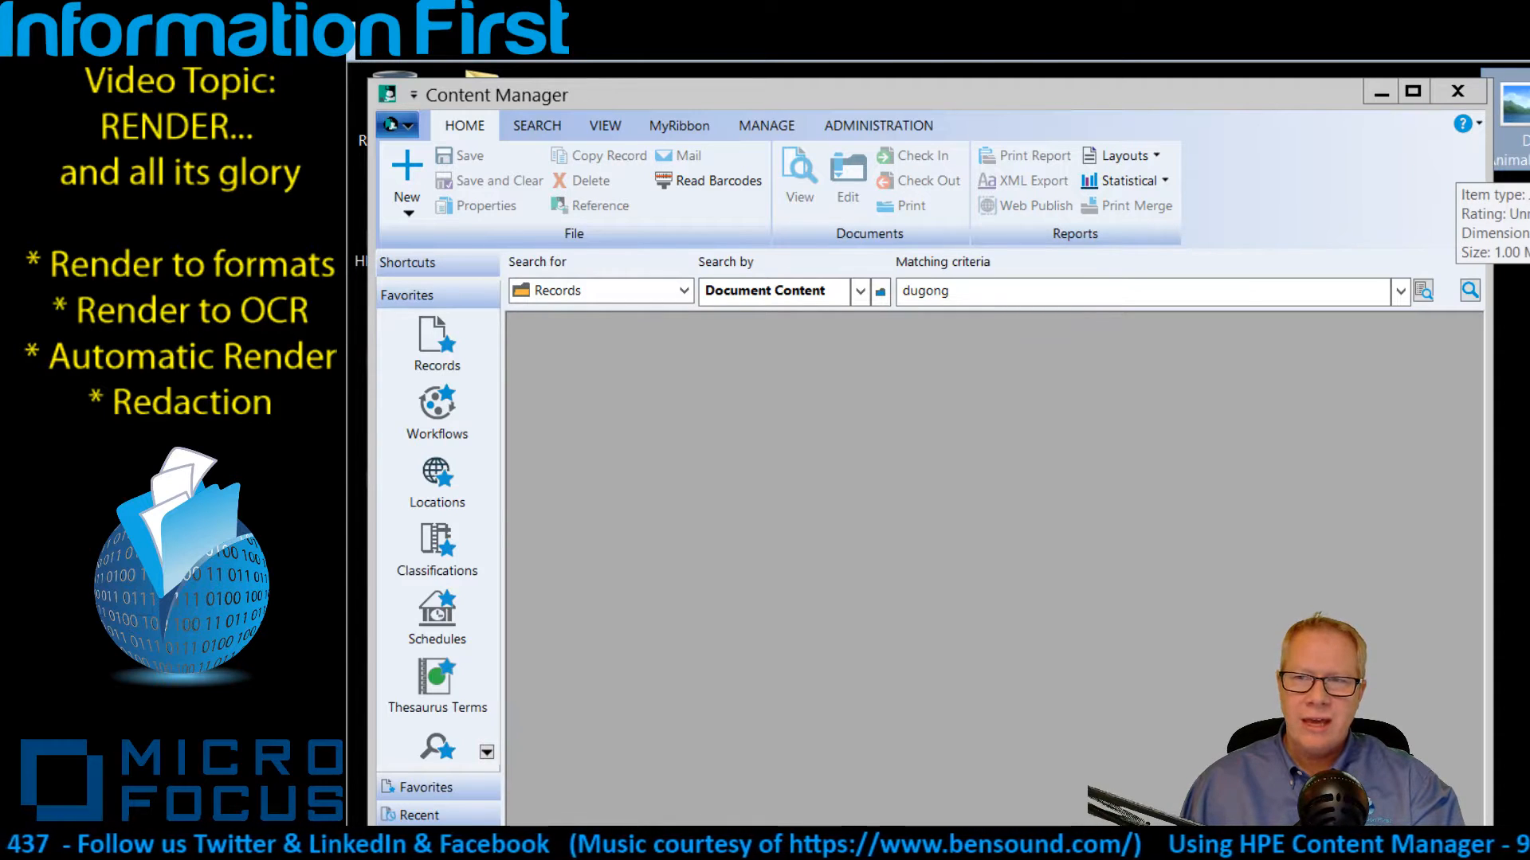
# - View the D Animals image from the desktop, close it, and search records by document content for "dolphin"
pyautogui.doubleClick(1515, 111)
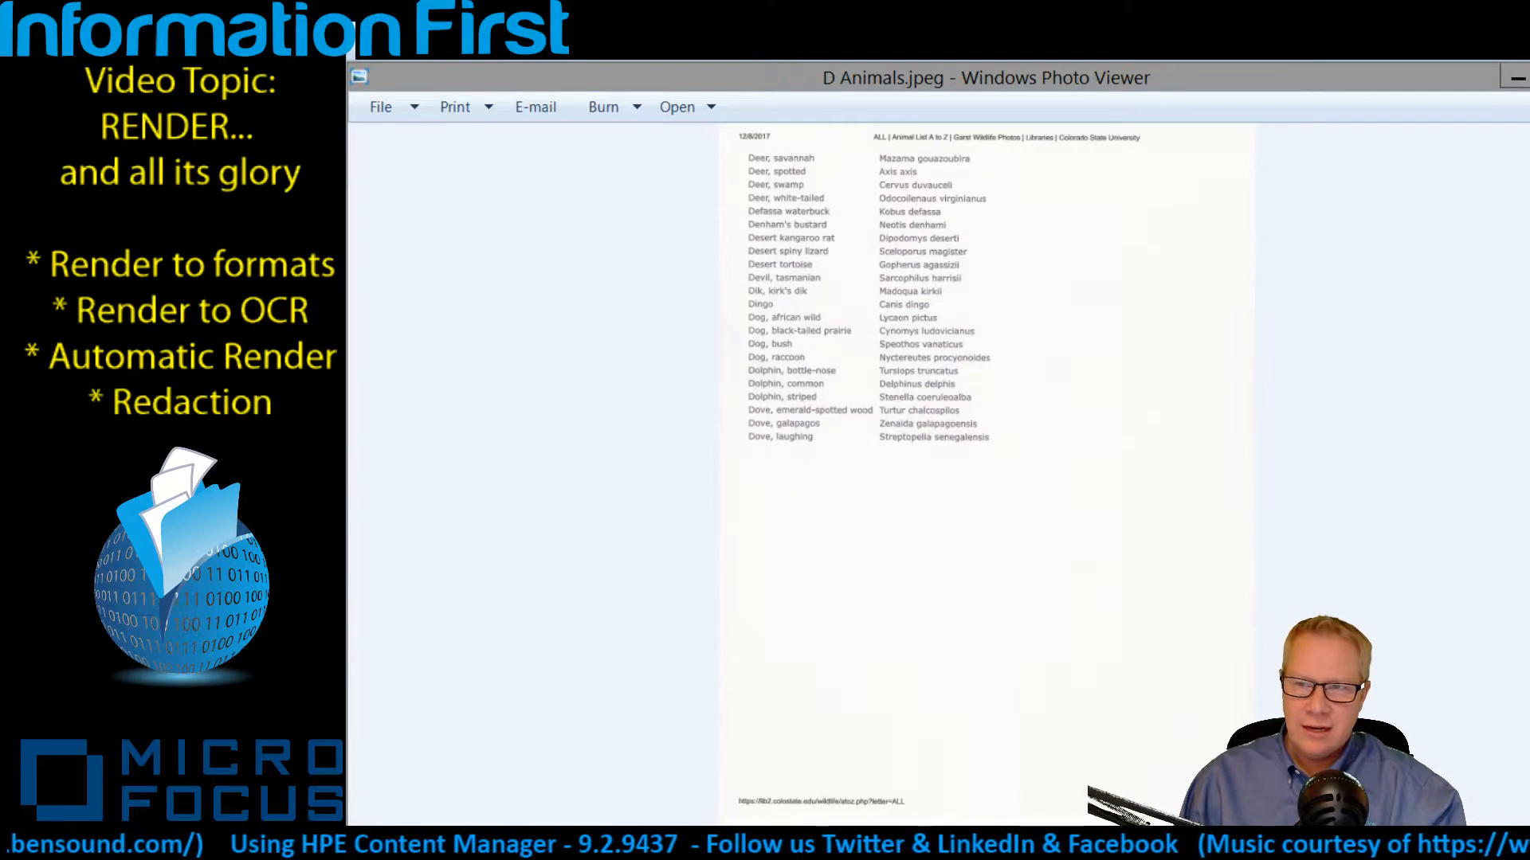
pyautogui.click(1528, 77)
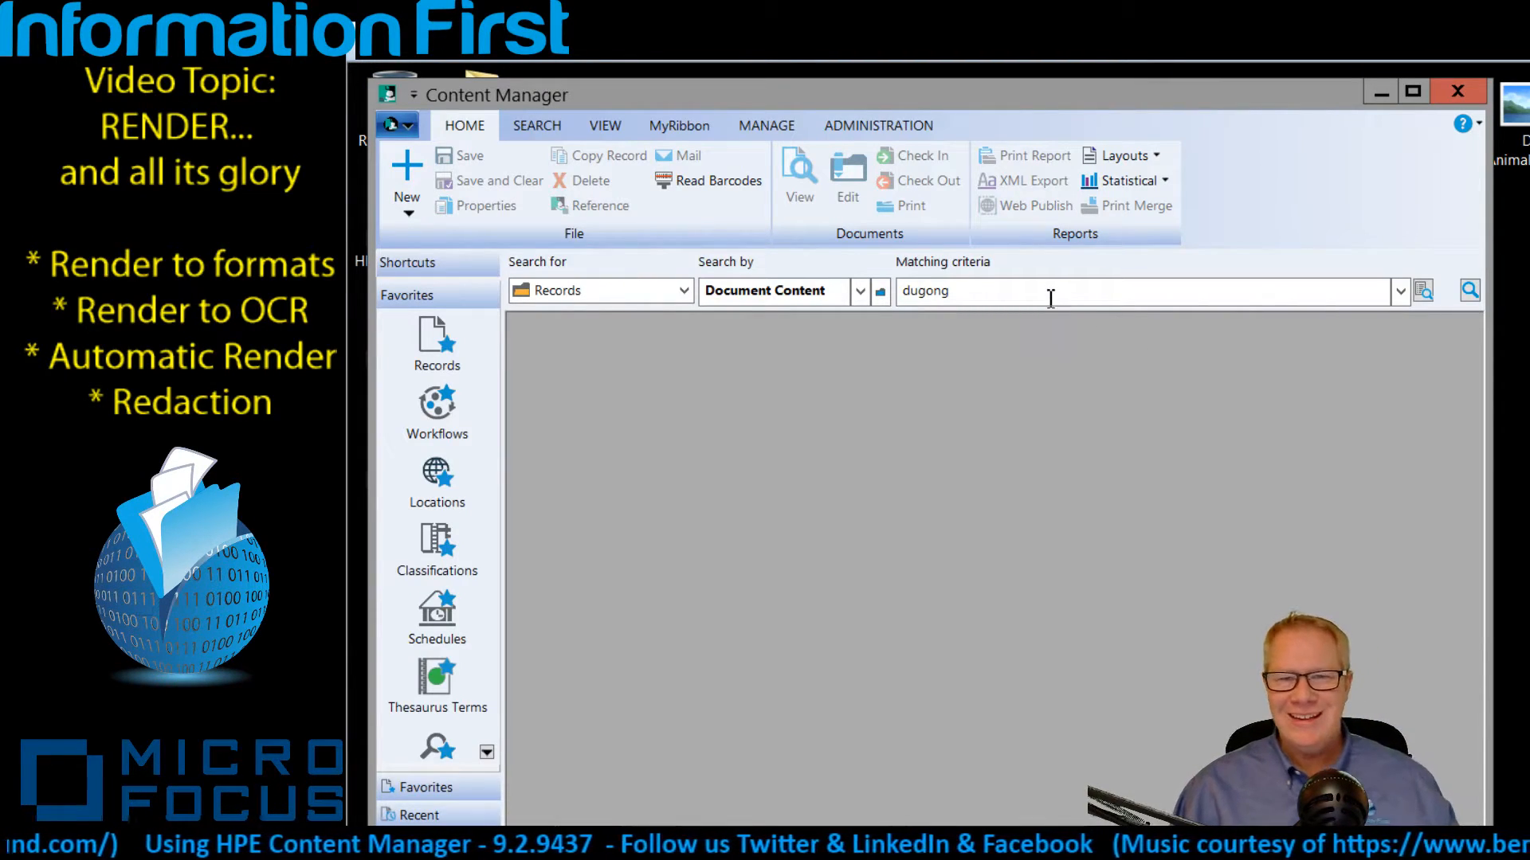
pyautogui.doubleClick(1036, 293)
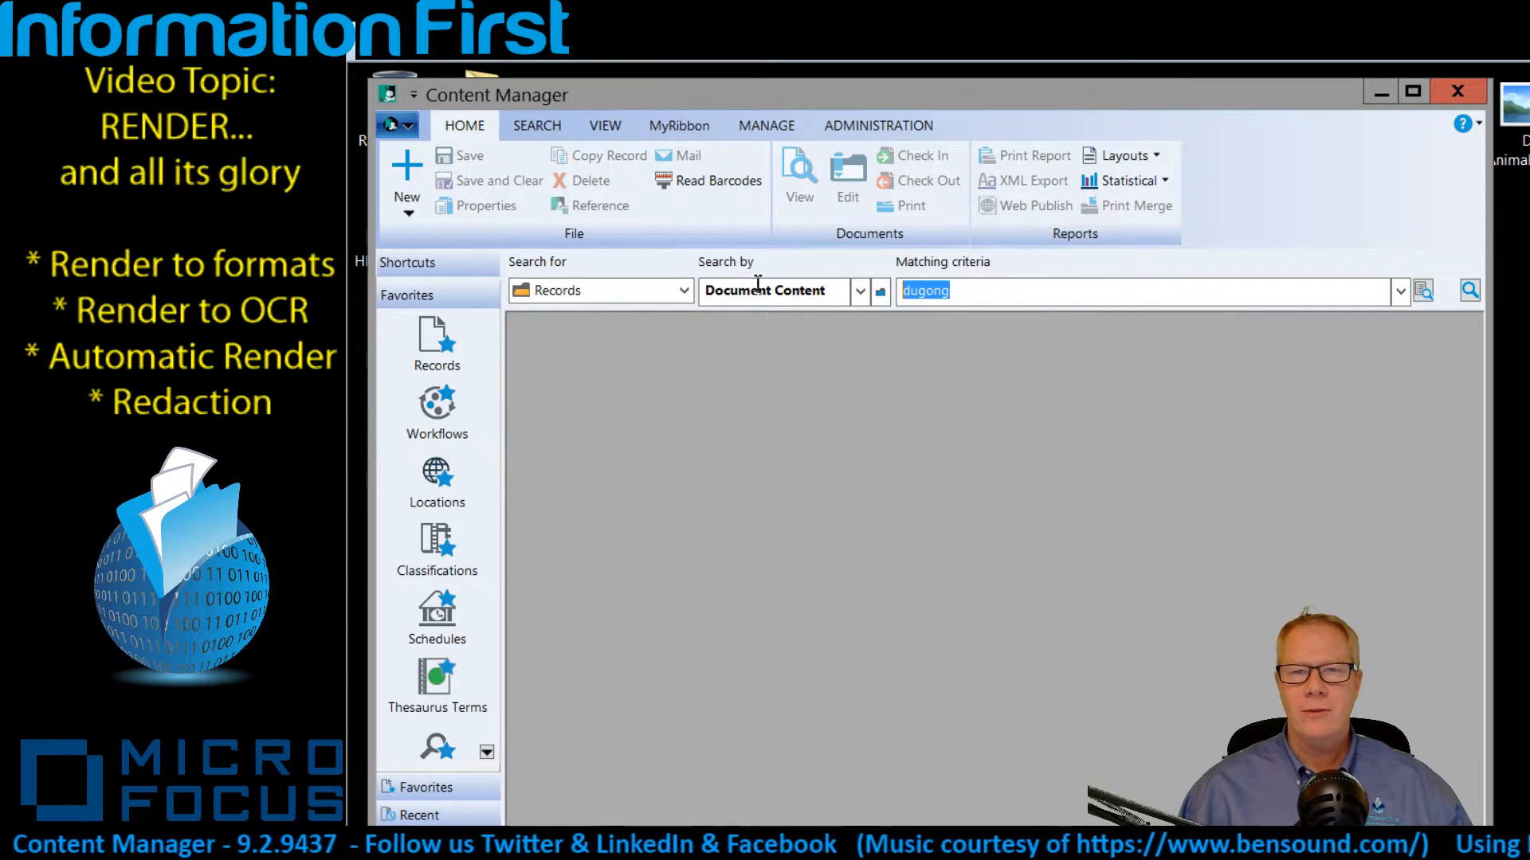
pyautogui.write('dolphin')
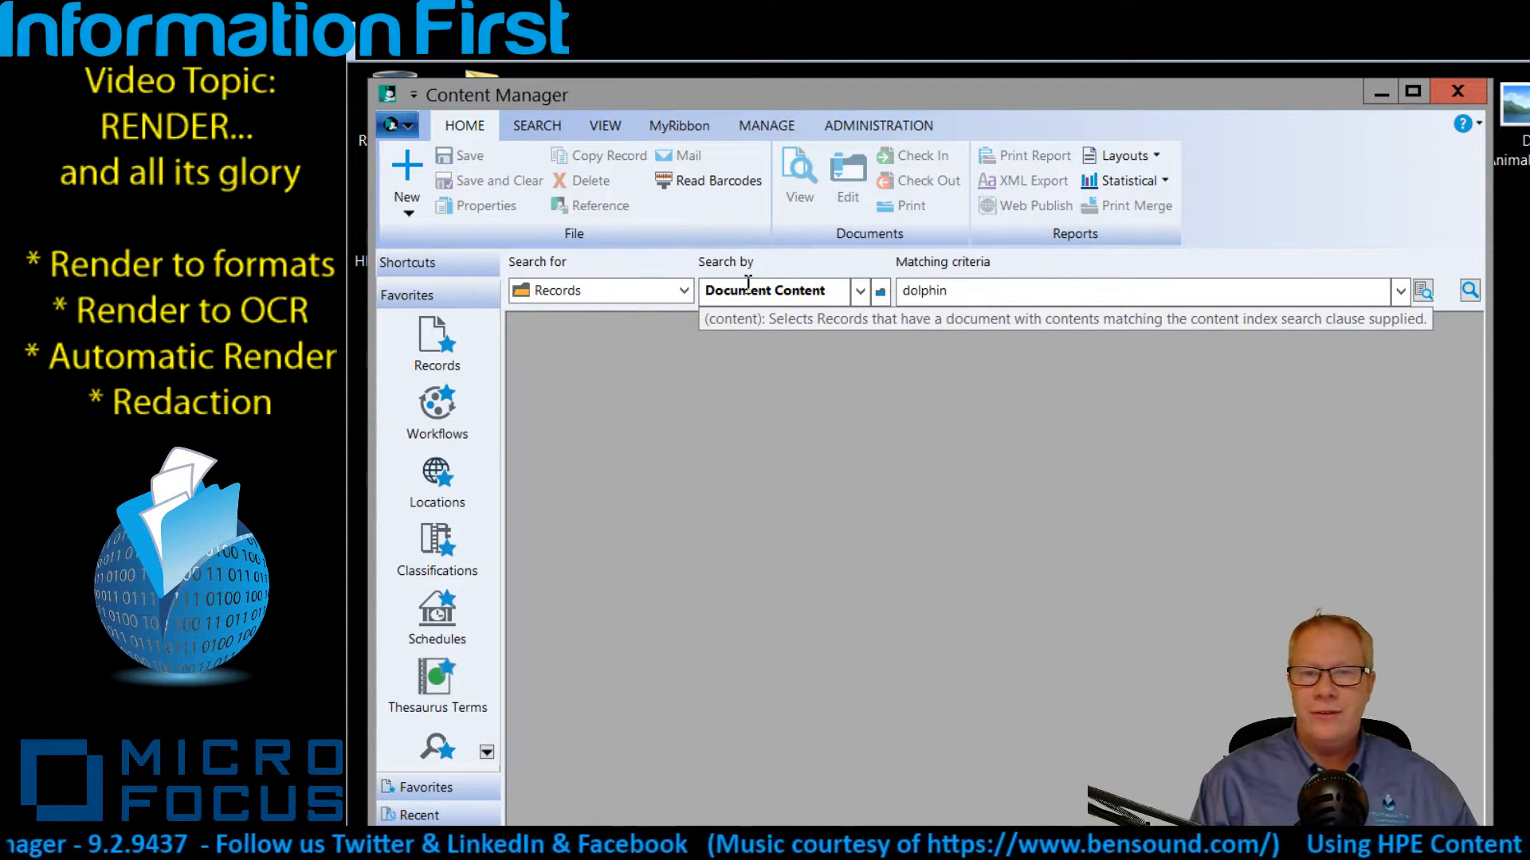
pyautogui.press('Return')
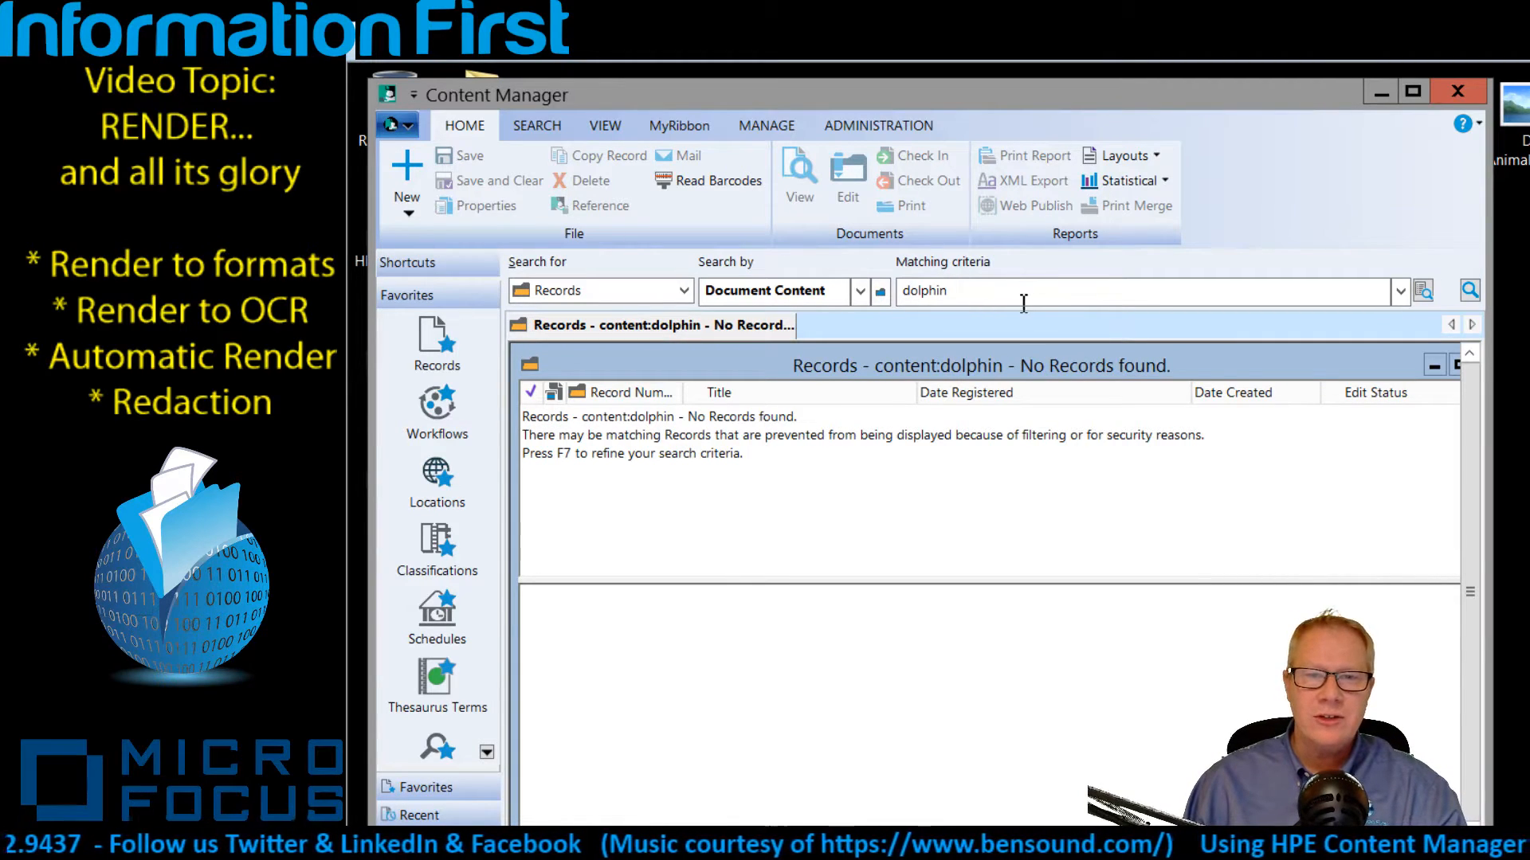
# - Search records by document content for "deer"
pyautogui.moveTo(1021, 297); pyautogui.dragTo(825, 298)
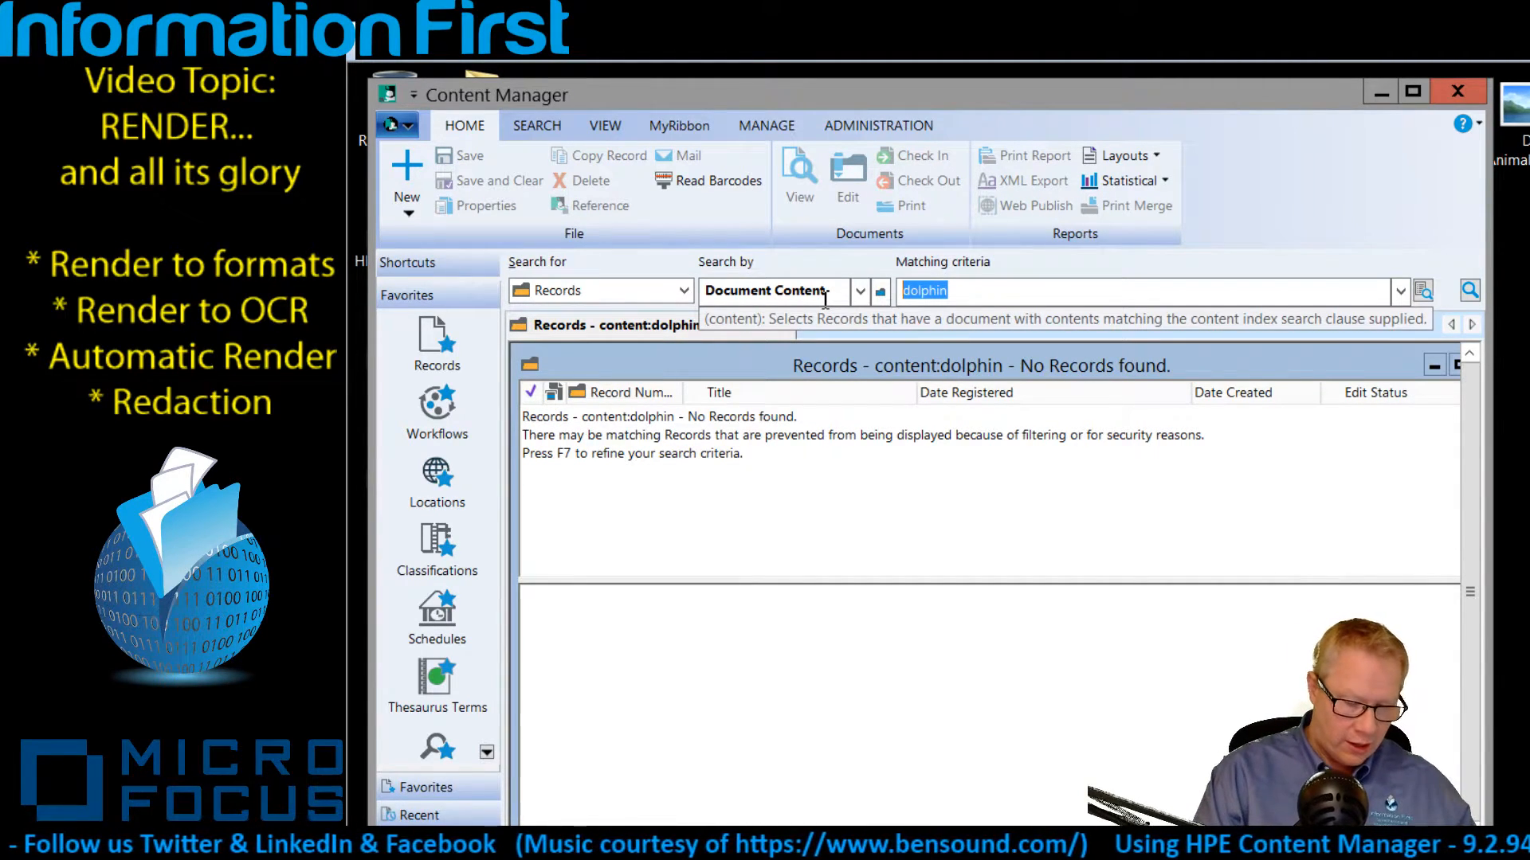
pyautogui.write('deer')
pyautogui.press('Return')
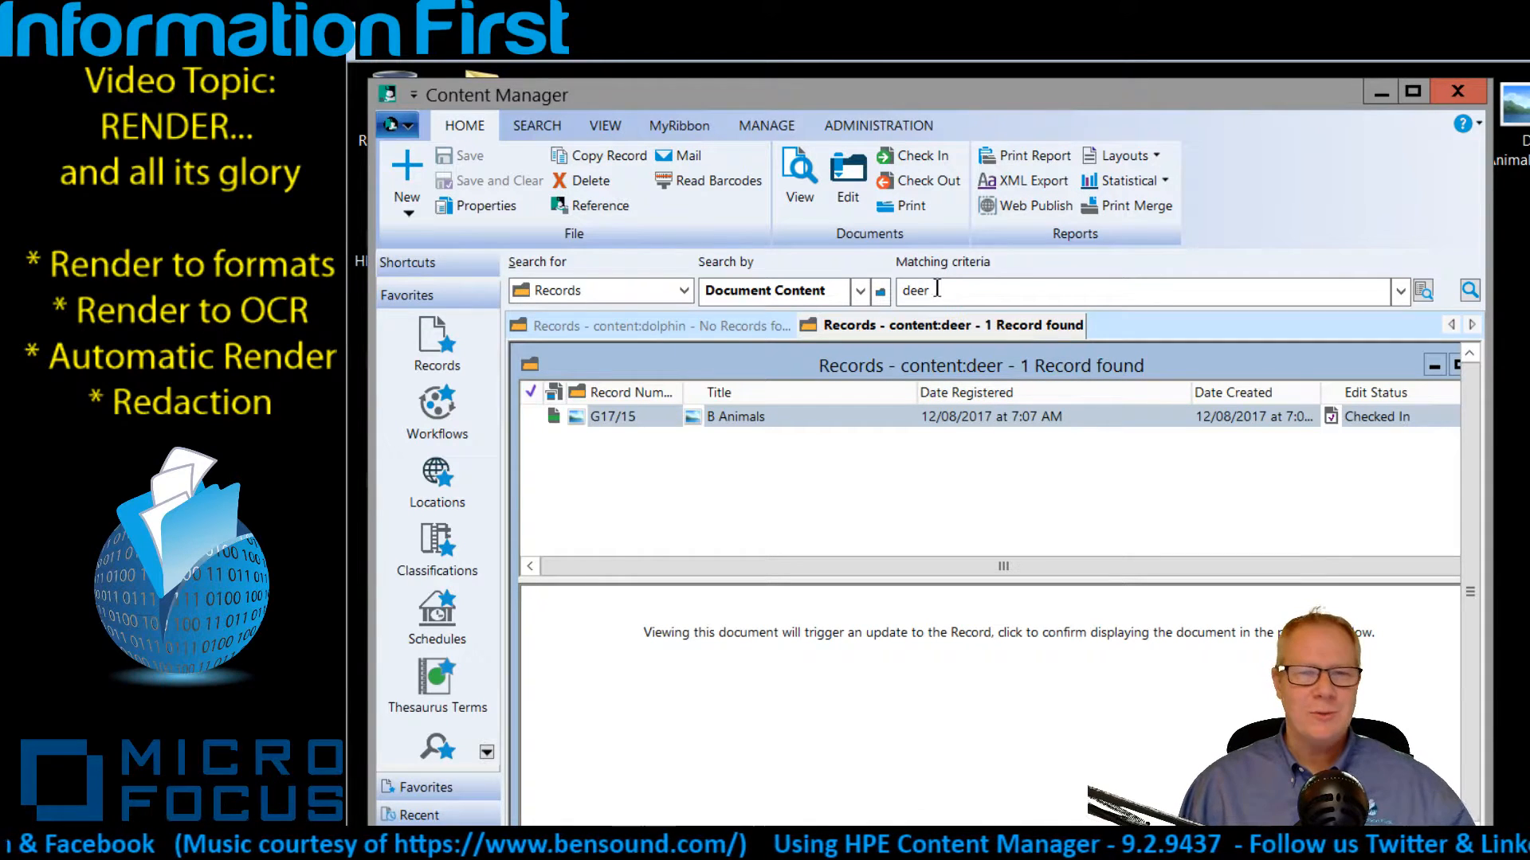
# - Maximize the deer search results, and close both the deer and dolphin result windows
pyautogui.moveTo(938, 288); pyautogui.dragTo(838, 290)
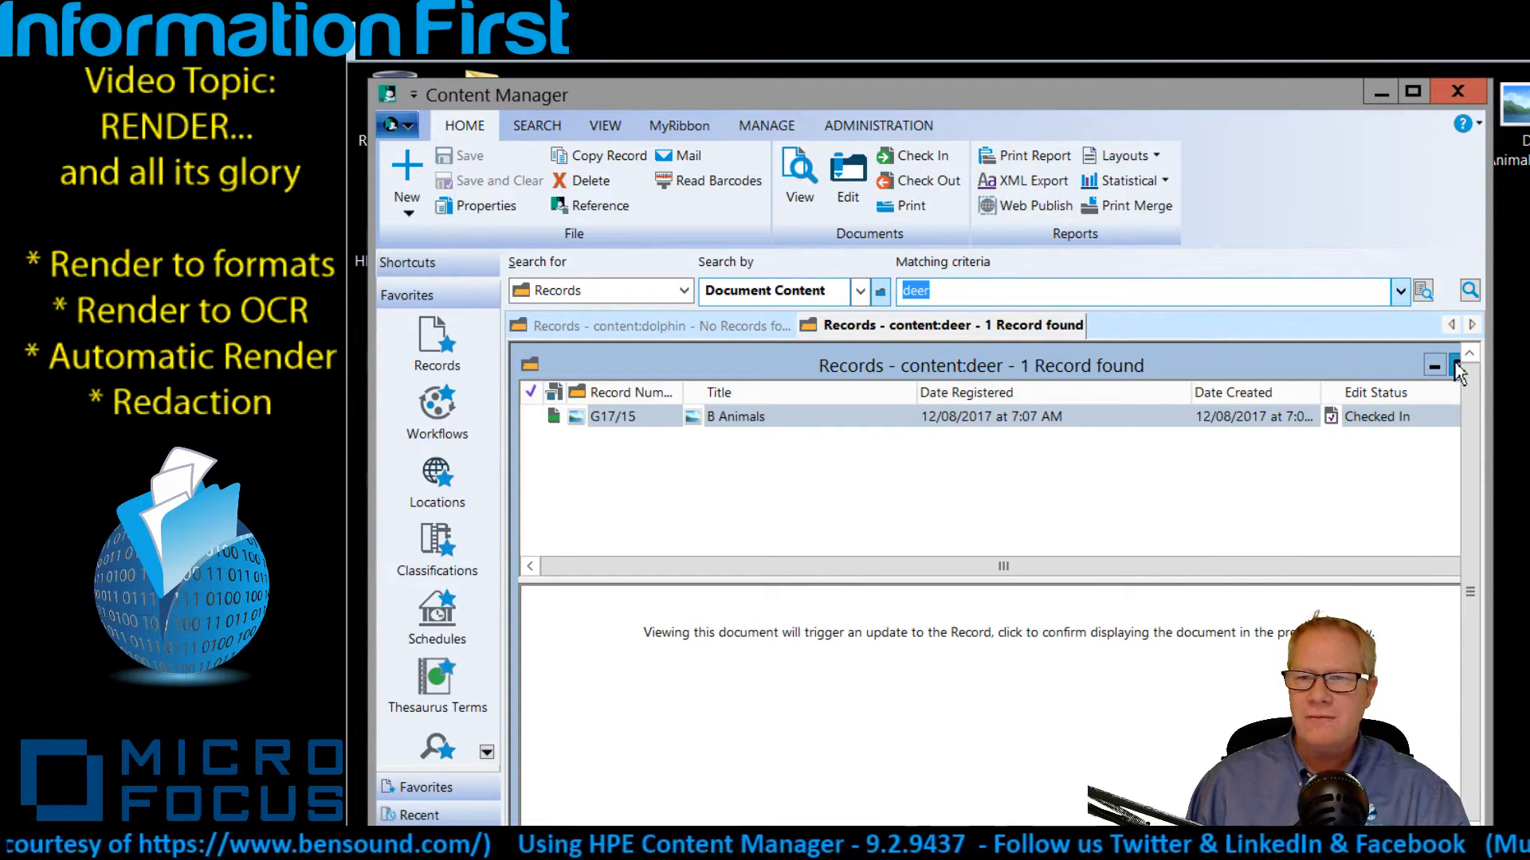
pyautogui.doubleClick(1406, 373)
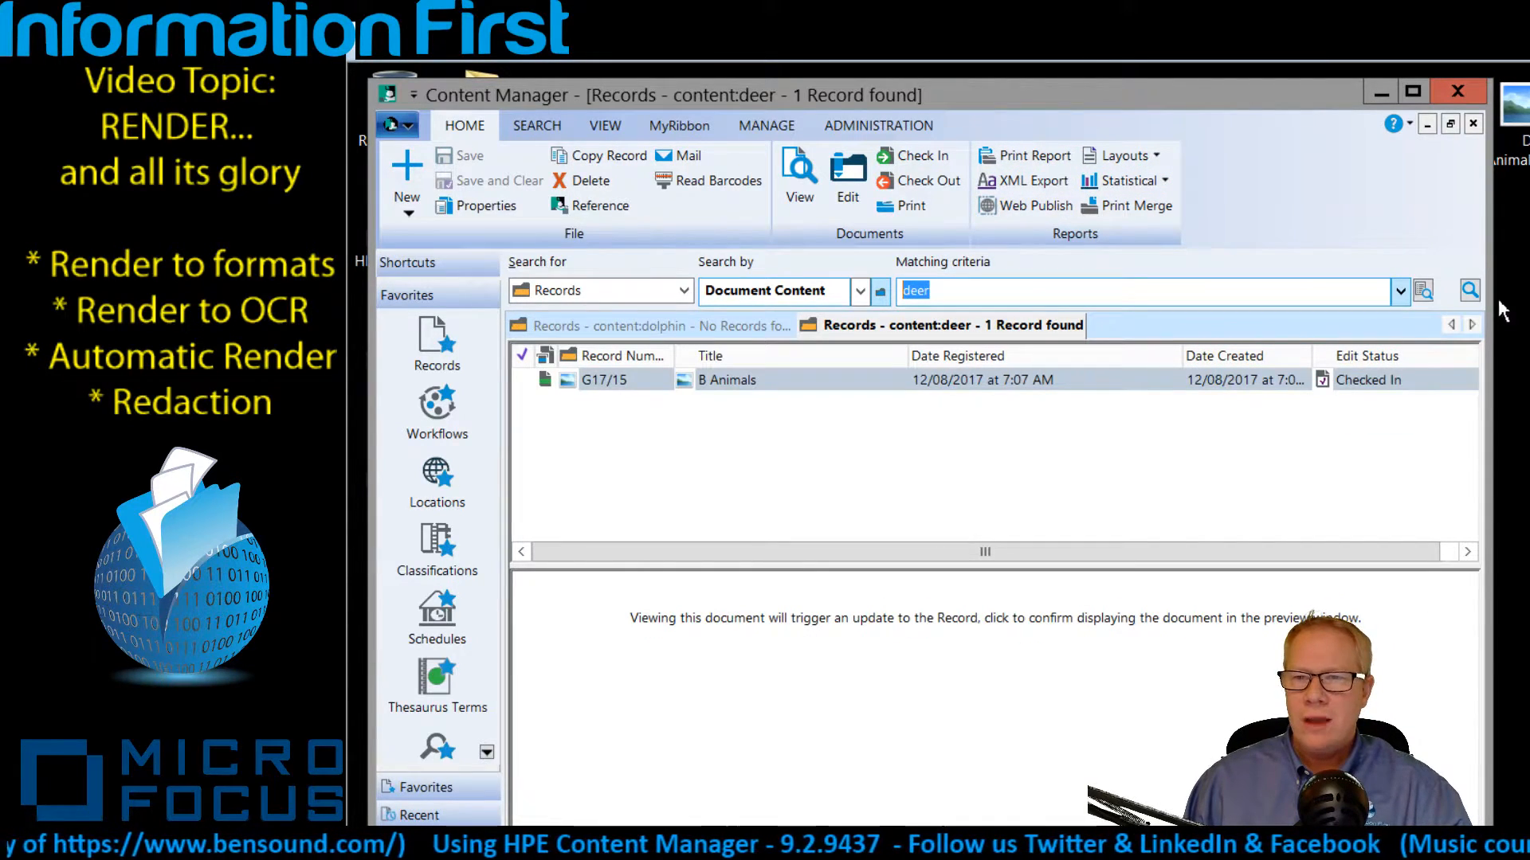
pyautogui.click(1473, 123)
pyautogui.click(1472, 124)
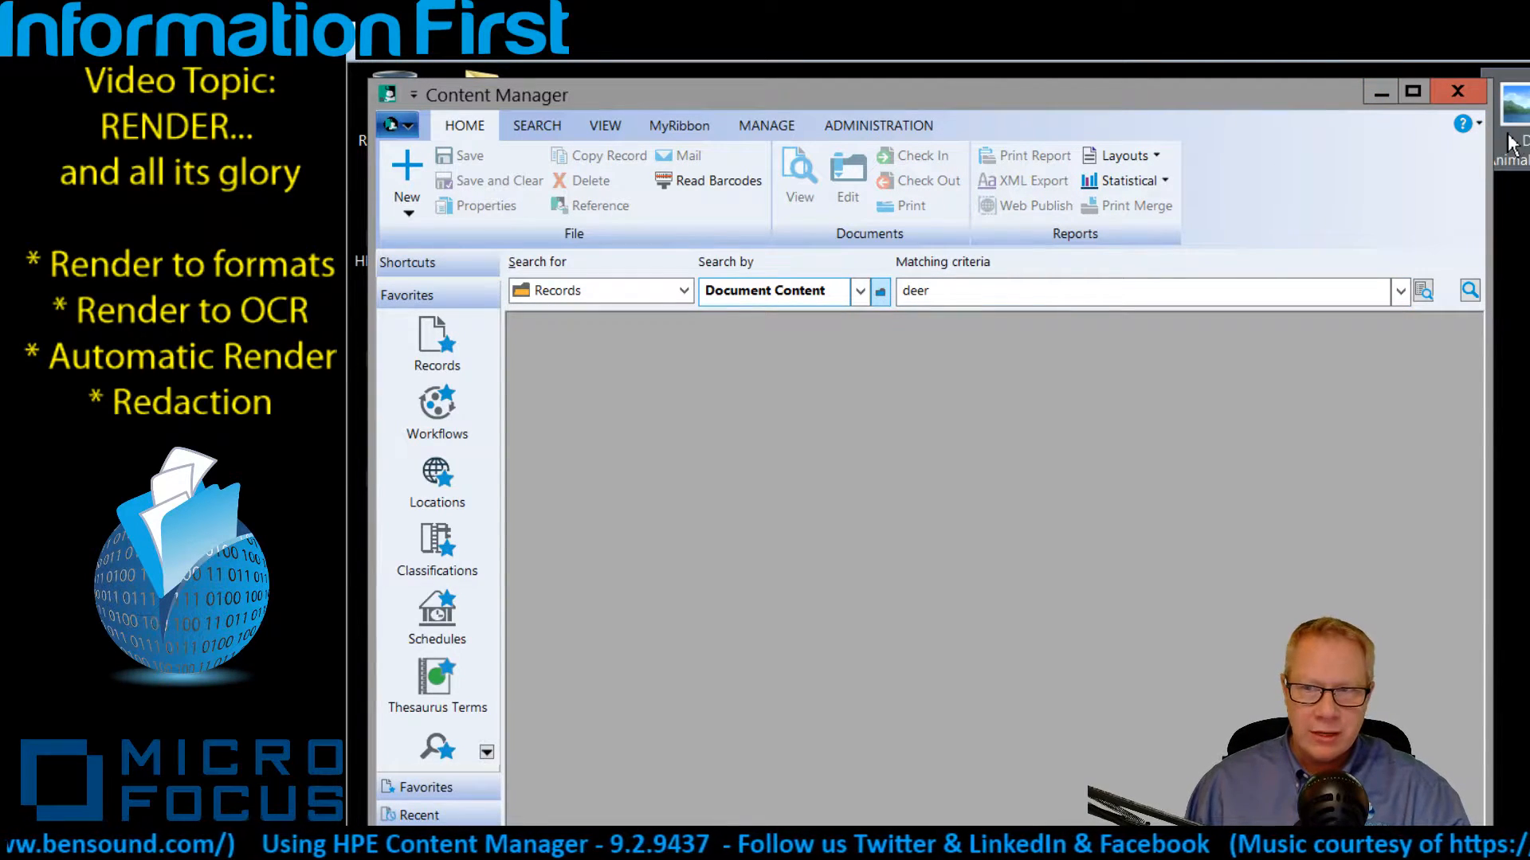
# - Register the desktop's D Animals image as a Document - Editable record in container 17/1 - Demonstration Stuff
pyautogui.moveTo(1523, 115); pyautogui.dragTo(1244, 473)
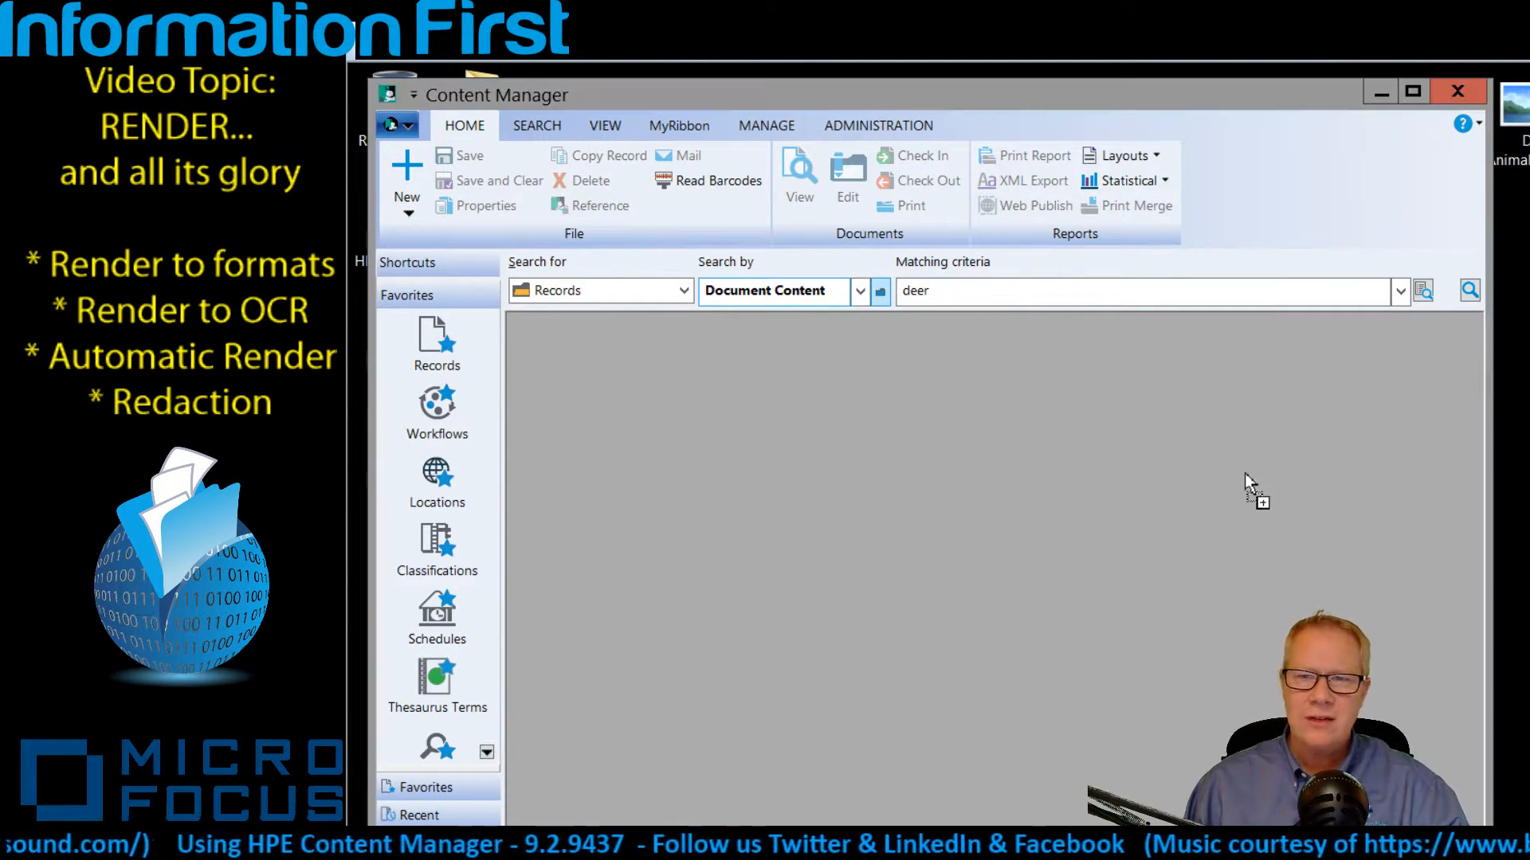
pyautogui.moveTo(935, 473); pyautogui.dragTo(926, 471)
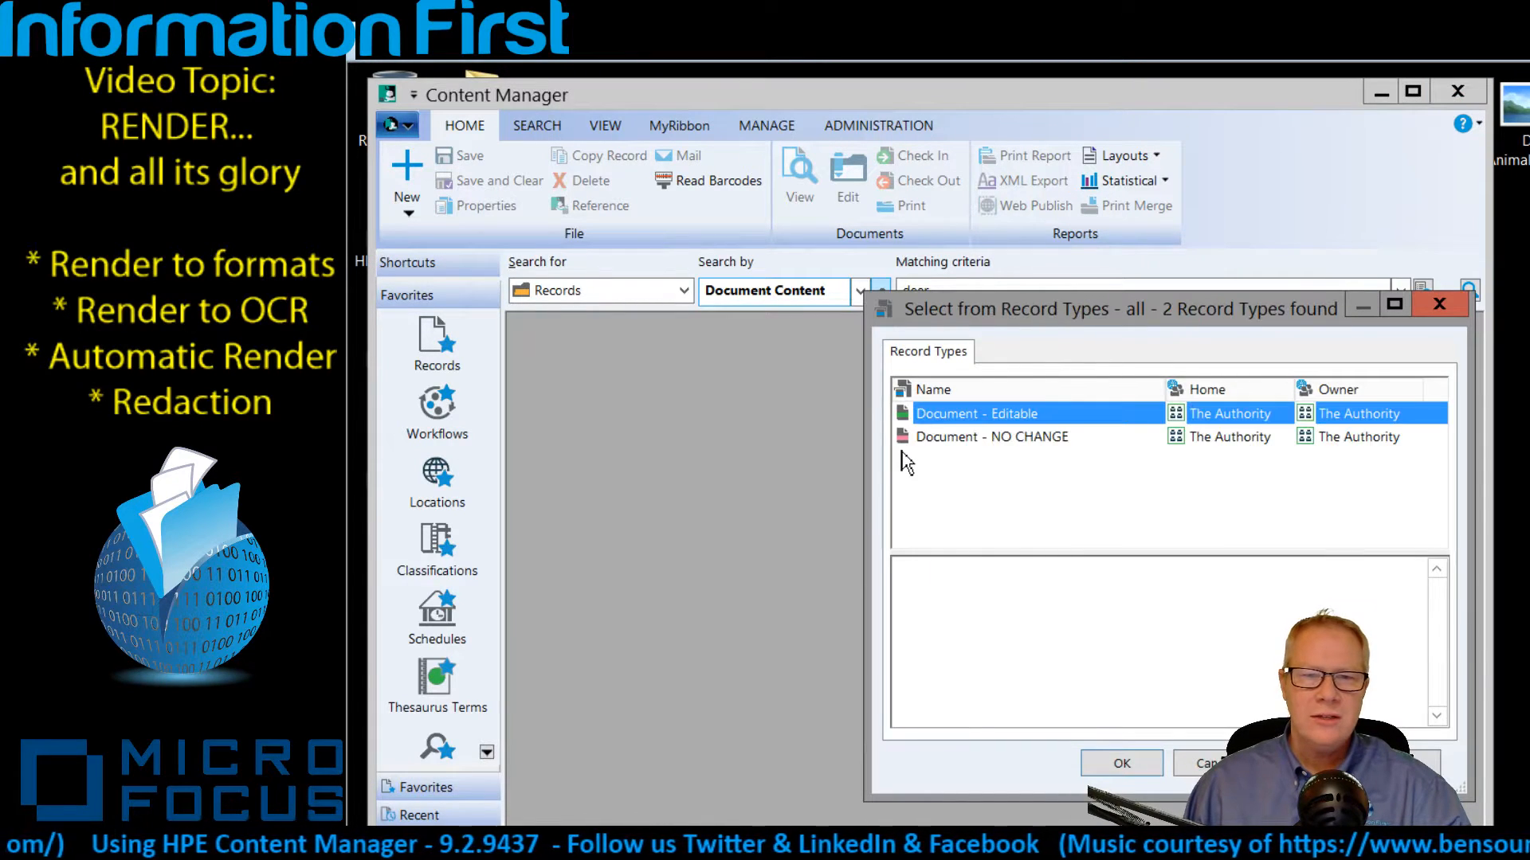
pyautogui.click(1122, 763)
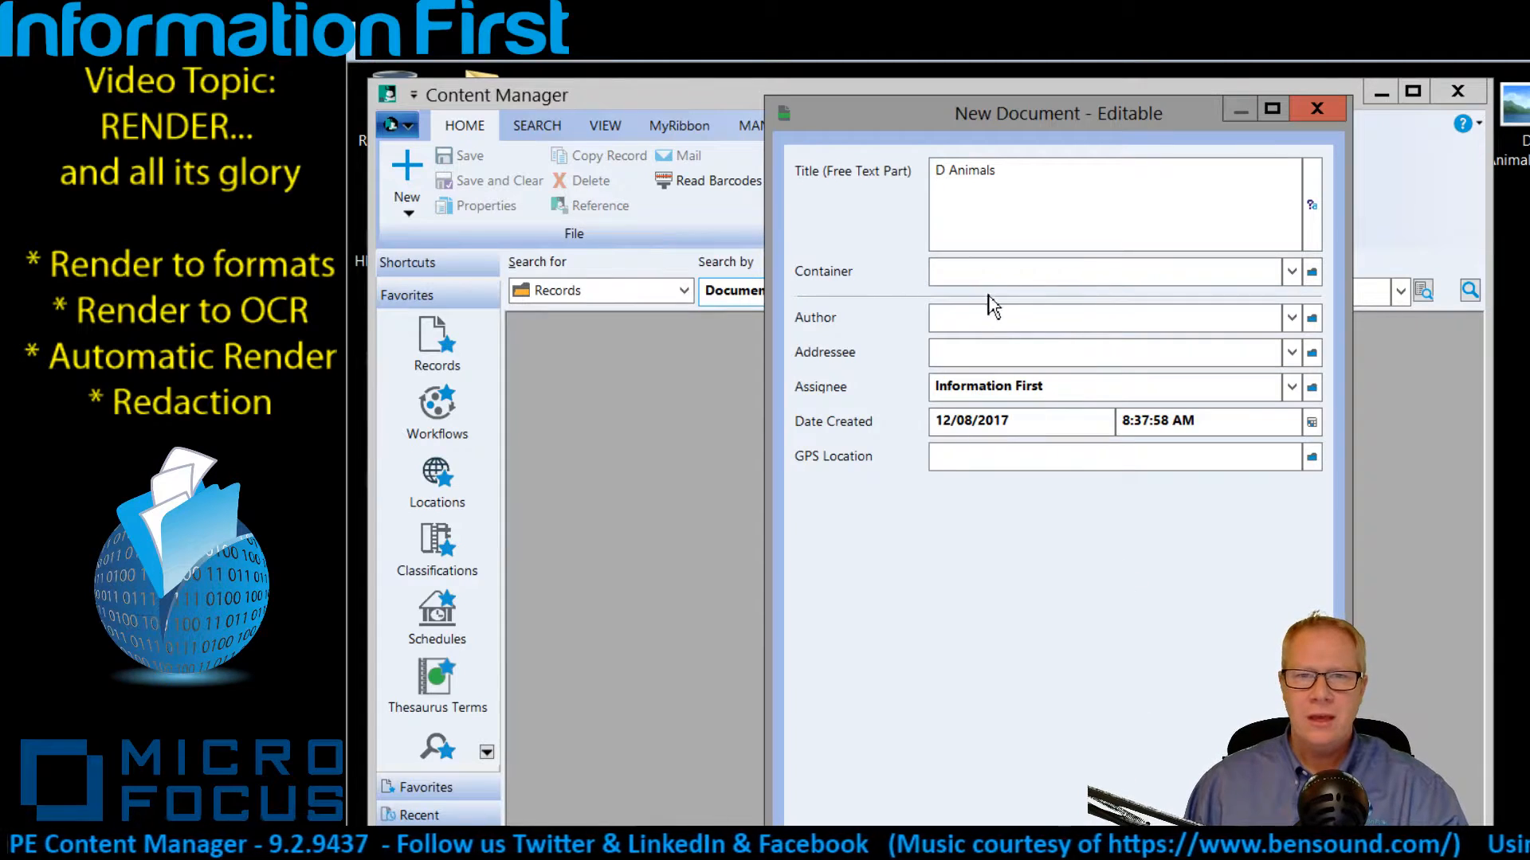
pyautogui.click(1292, 273)
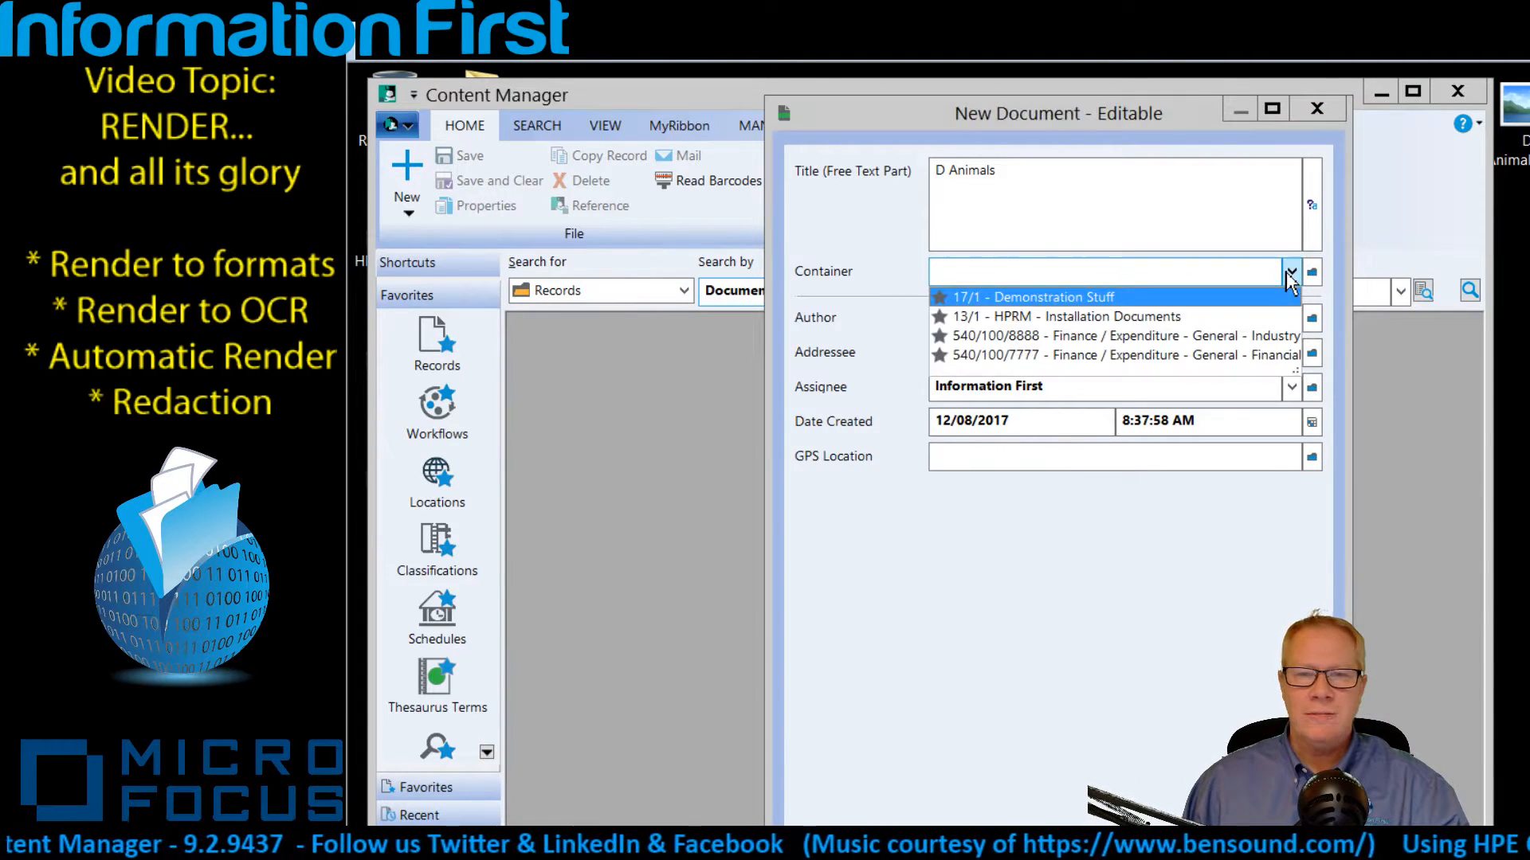
pyautogui.click(1055, 302)
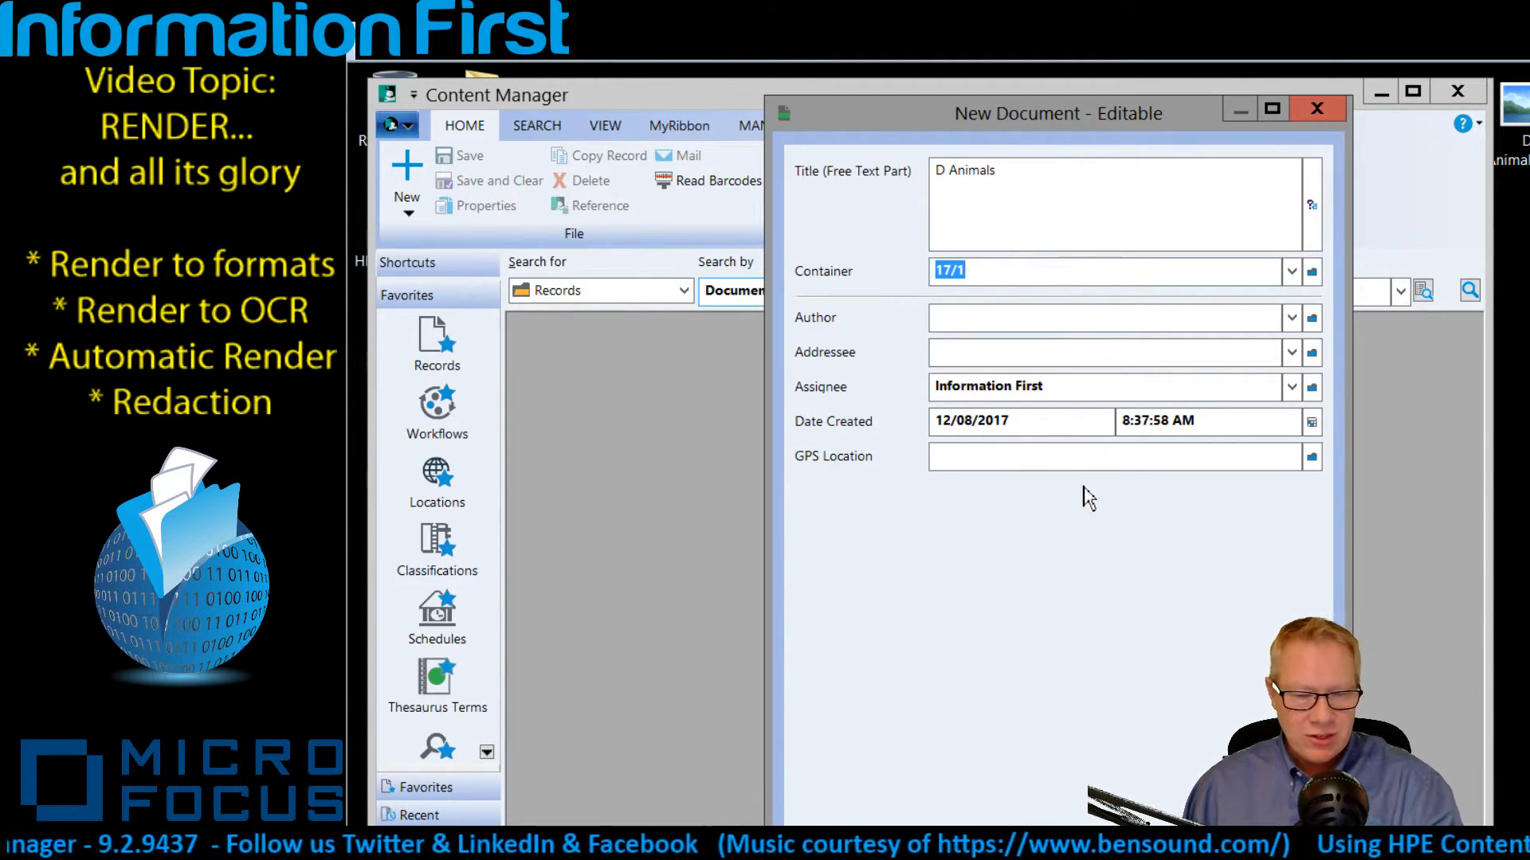
pyautogui.press('Return')
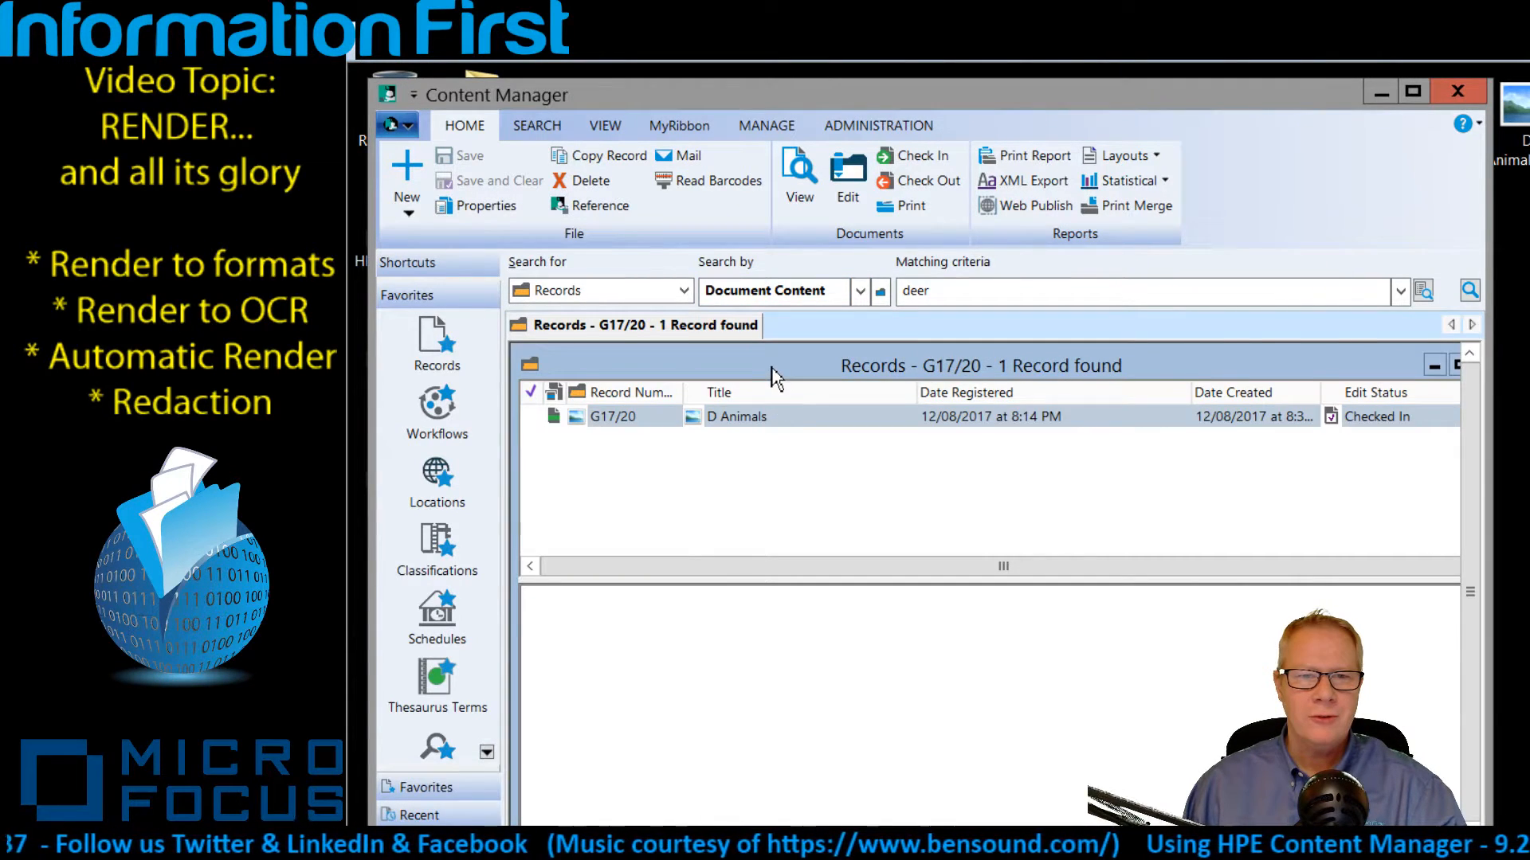
# - Maximize the new record's window and display the D Animals document in its preview
pyautogui.doubleClick(770, 367)
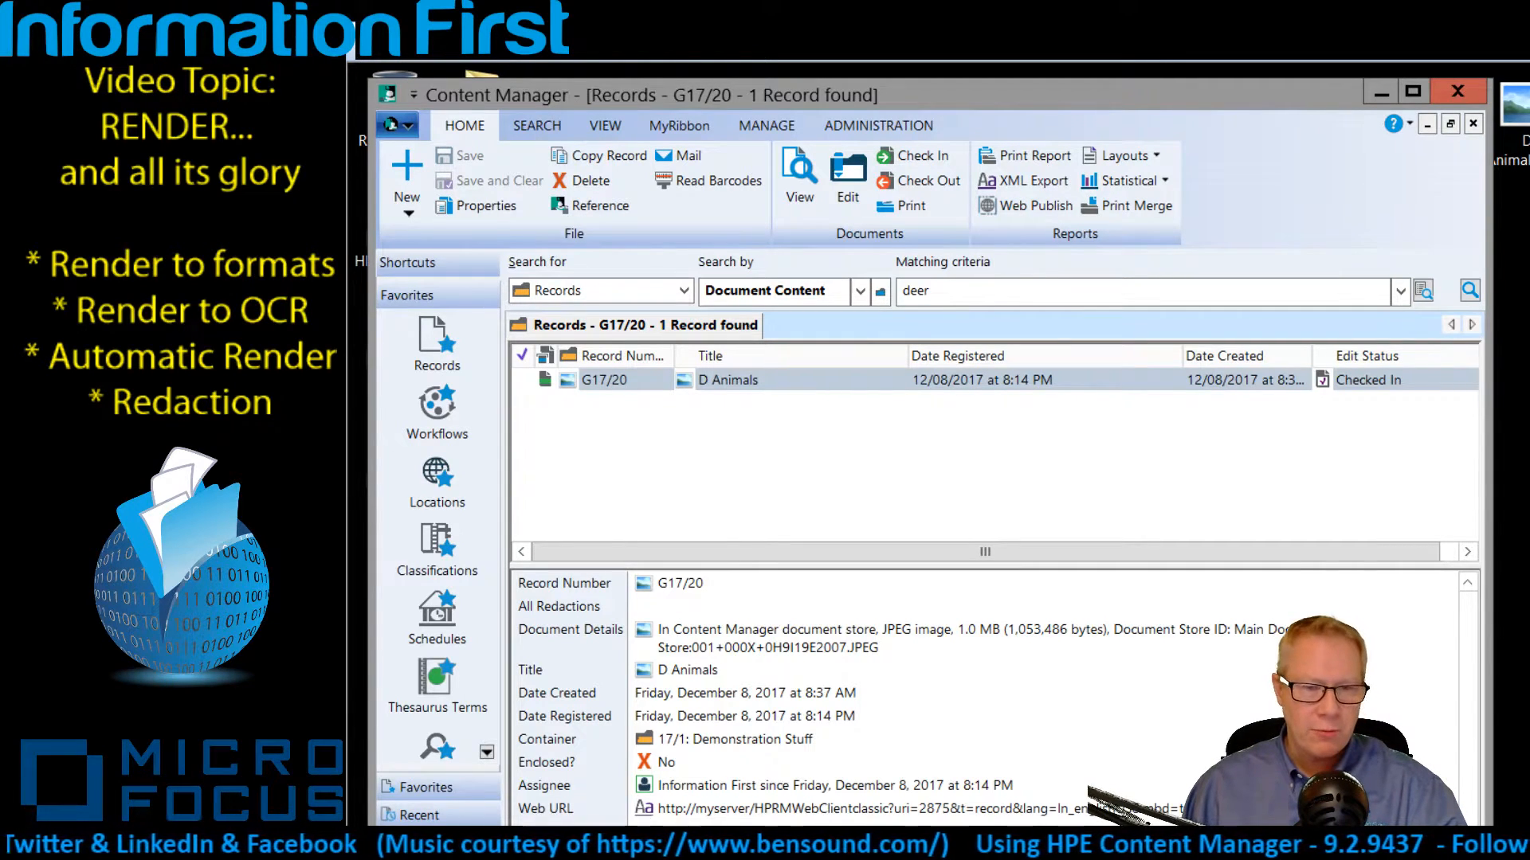
pyautogui.click(614, 836)
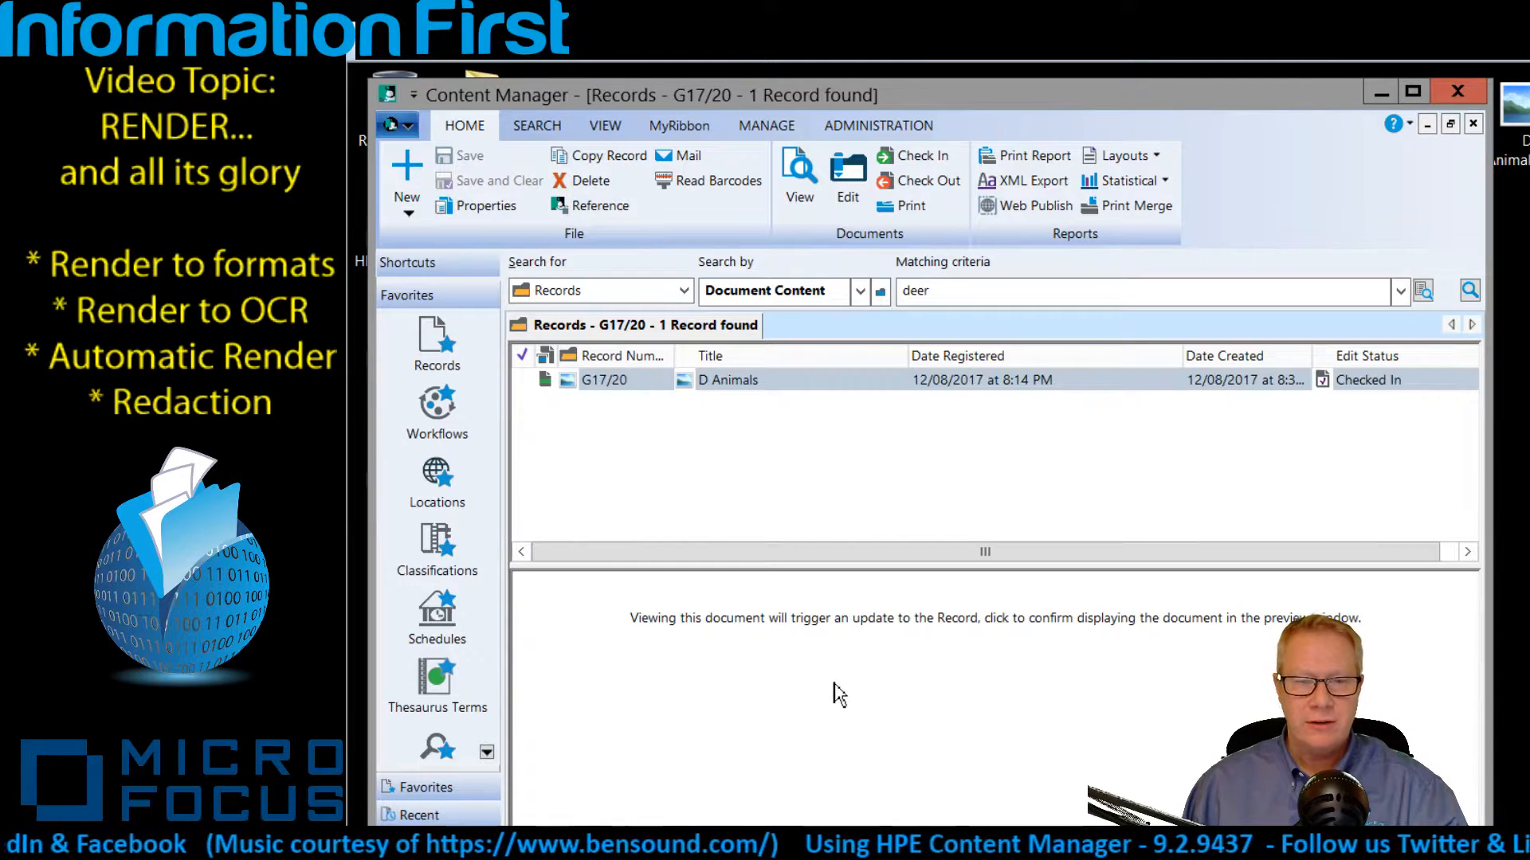
pyautogui.click(837, 689)
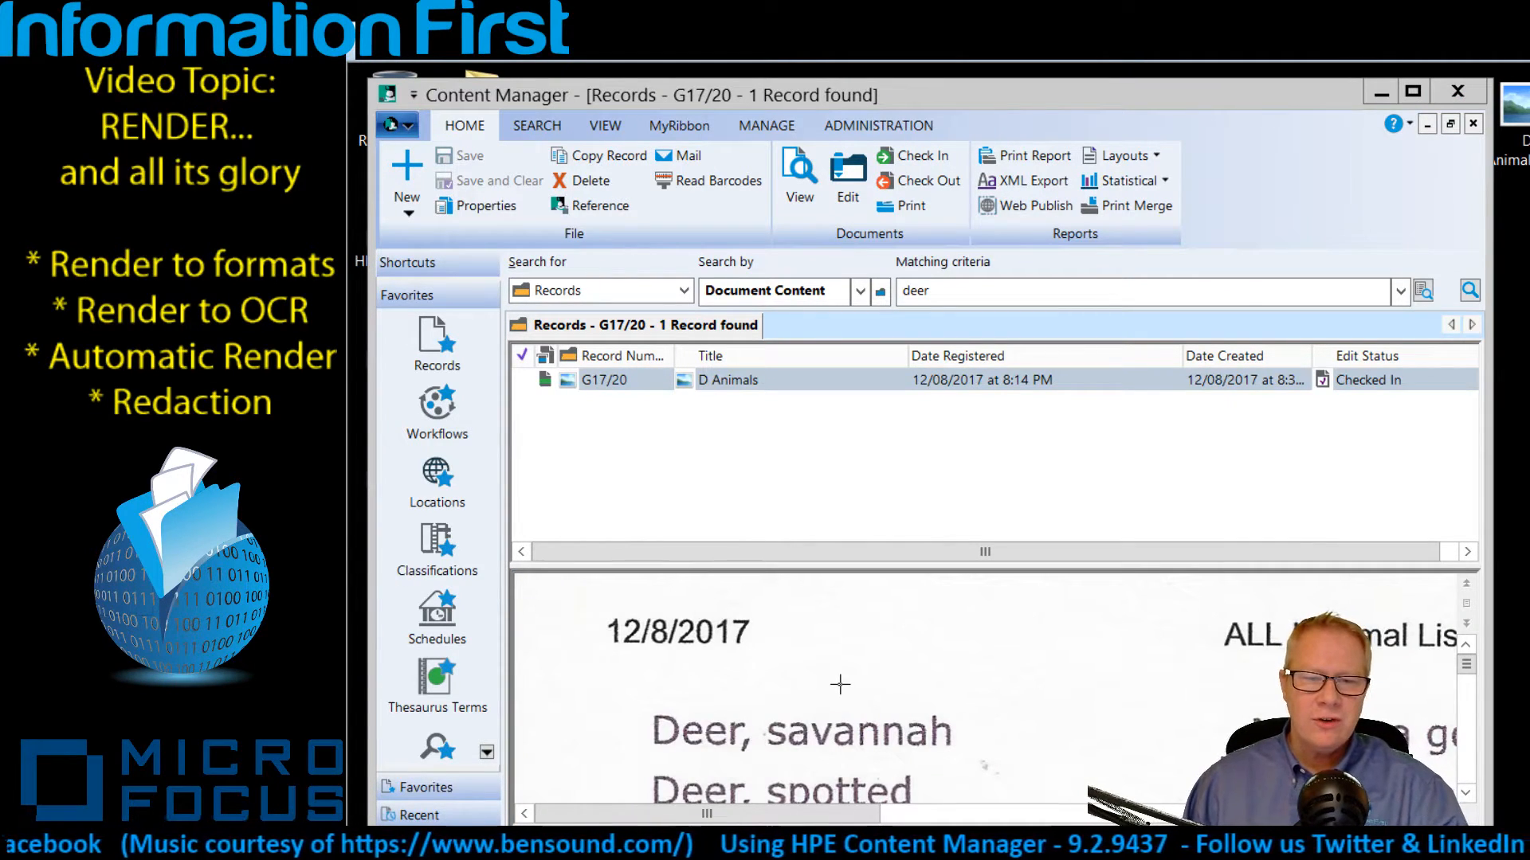
# - Examine the animal names in the D Animals document preview, from the deer entries down to the dolphin entries
pyautogui.click(1466, 792)
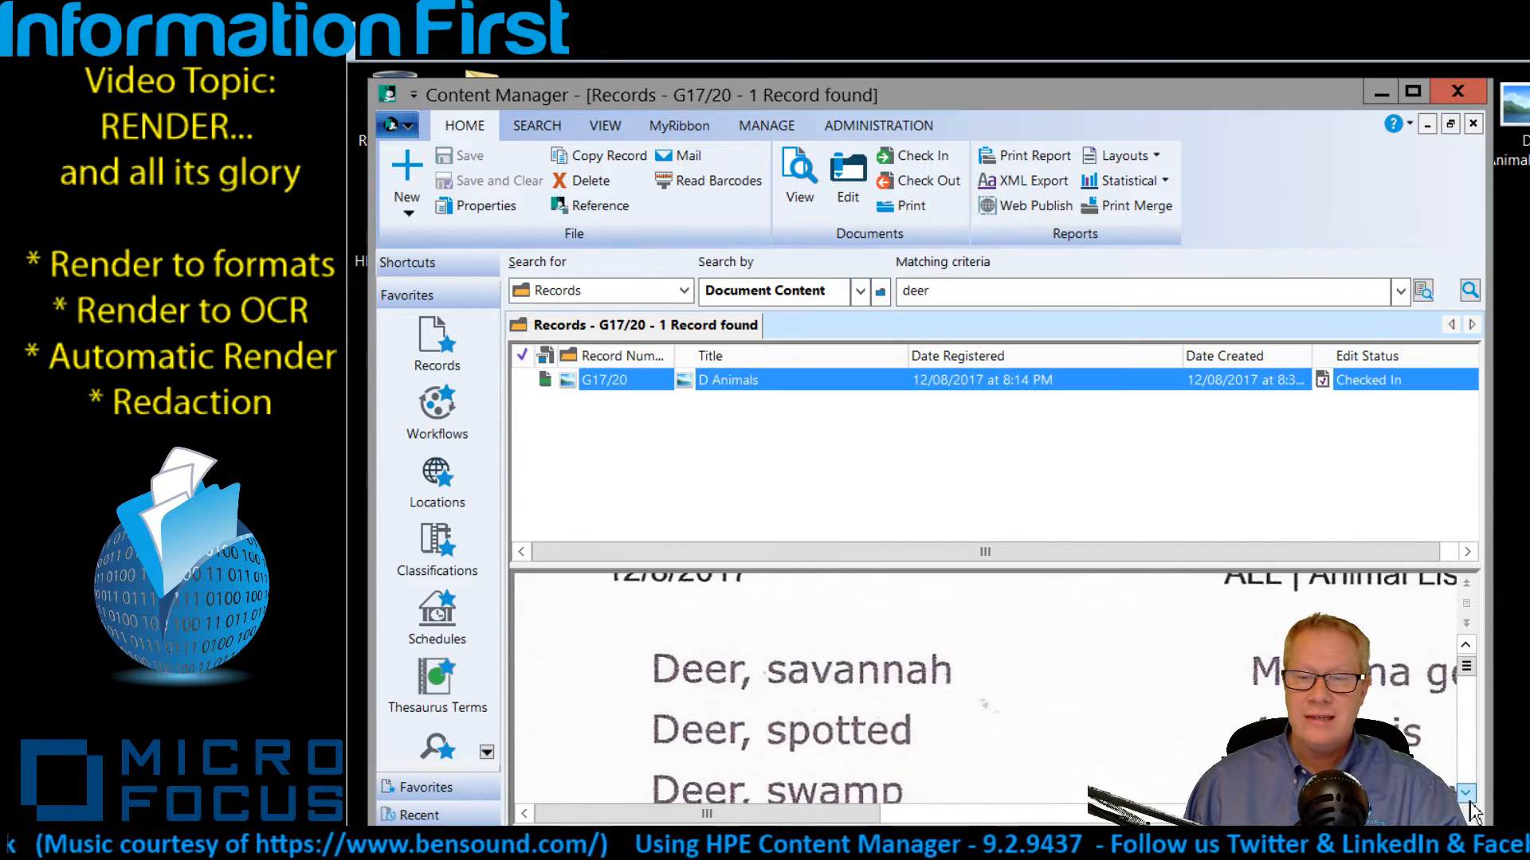
pyautogui.click(1465, 793)
pyautogui.click(1466, 793)
pyautogui.click(1466, 793)
pyautogui.click(1469, 799)
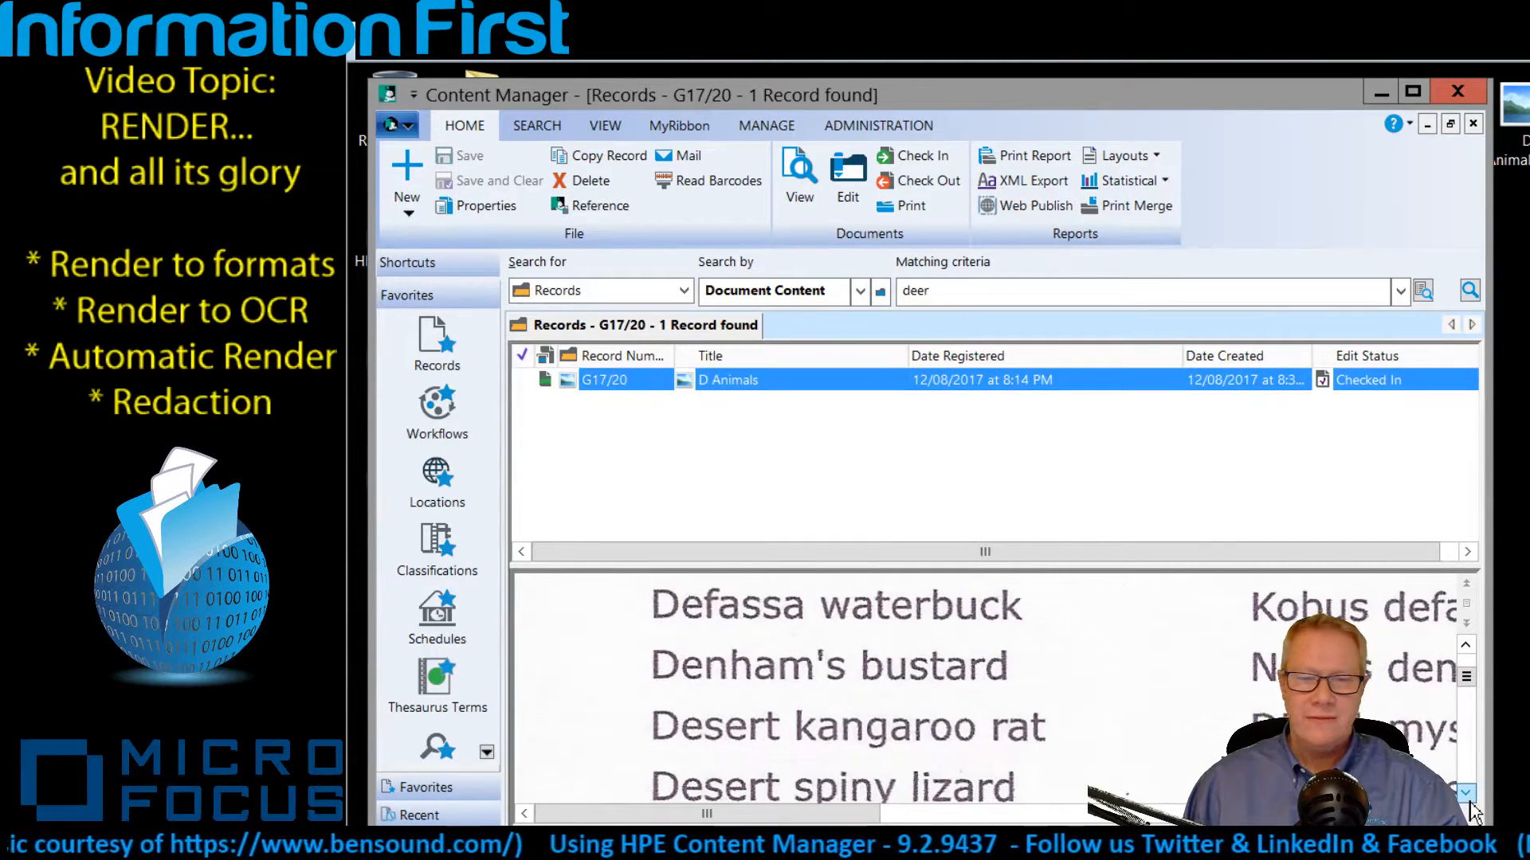
pyautogui.click(1468, 799)
pyautogui.click(1468, 799)
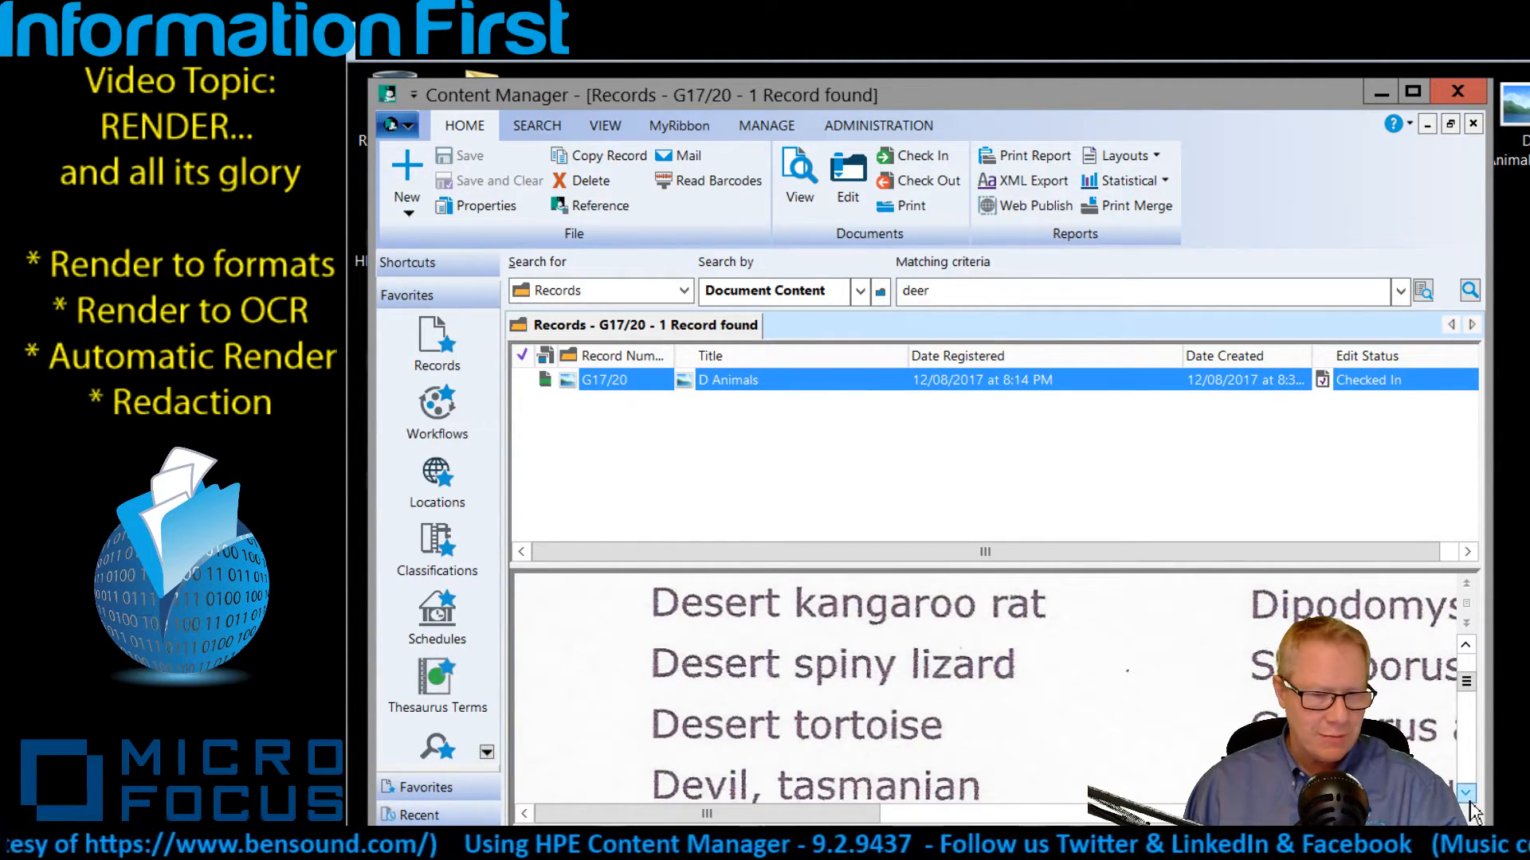
pyautogui.click(1466, 795)
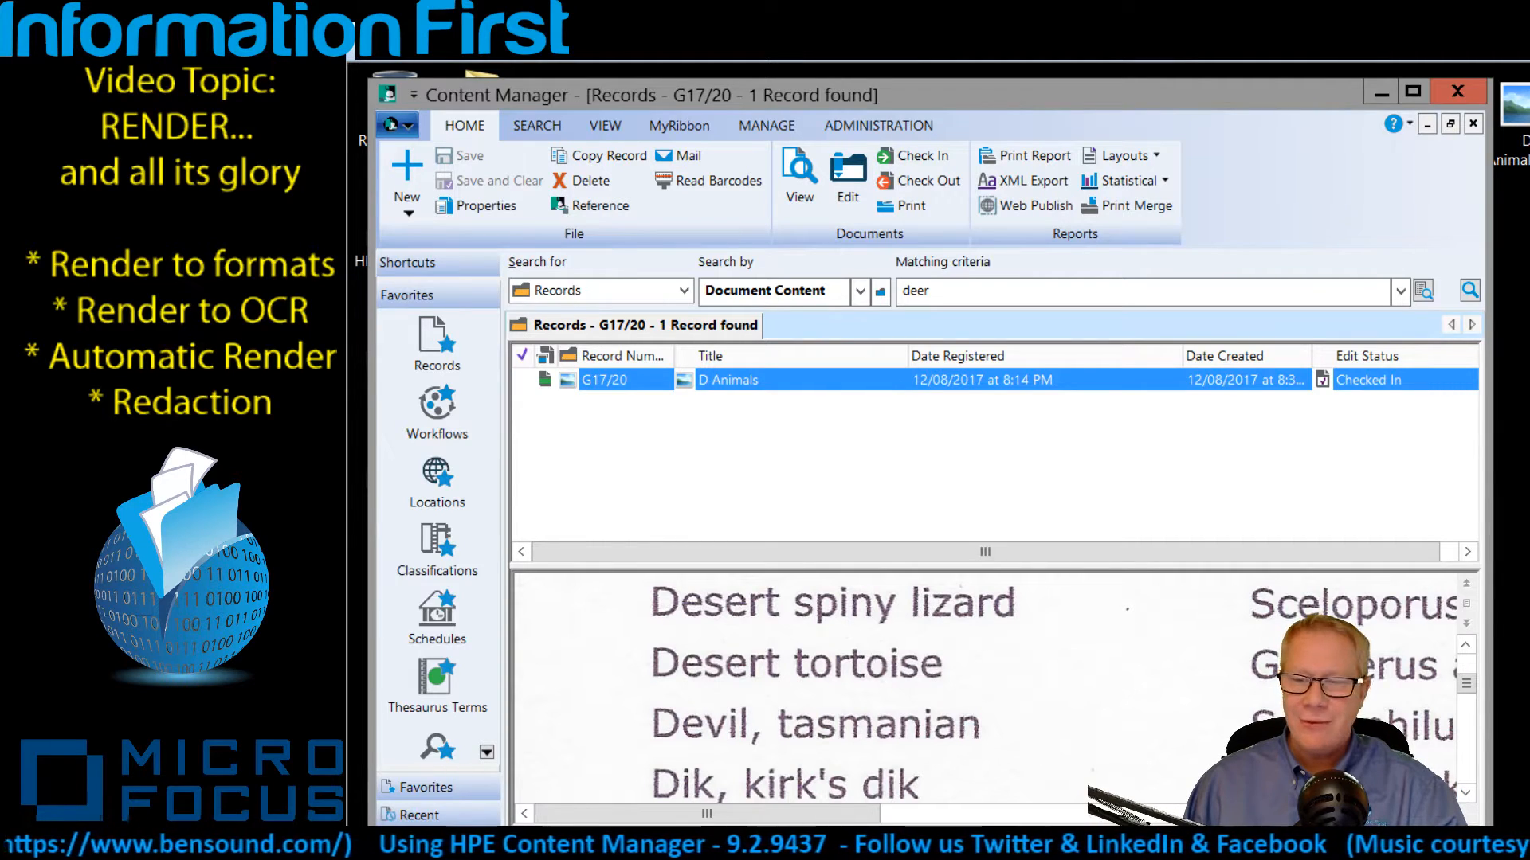
pyautogui.click(1466, 795)
pyautogui.click(1466, 794)
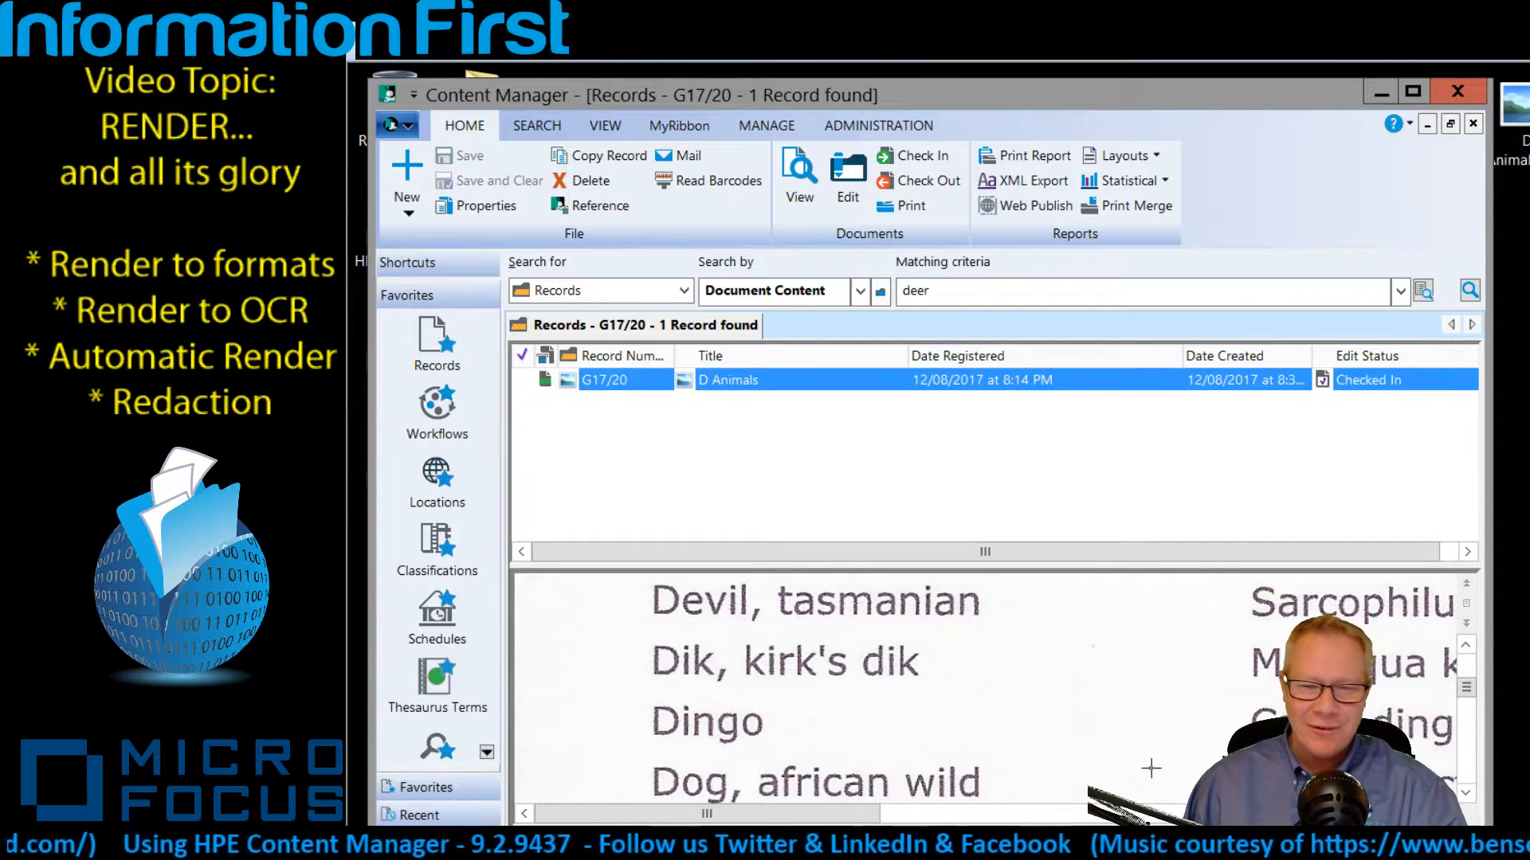
pyautogui.click(1466, 794)
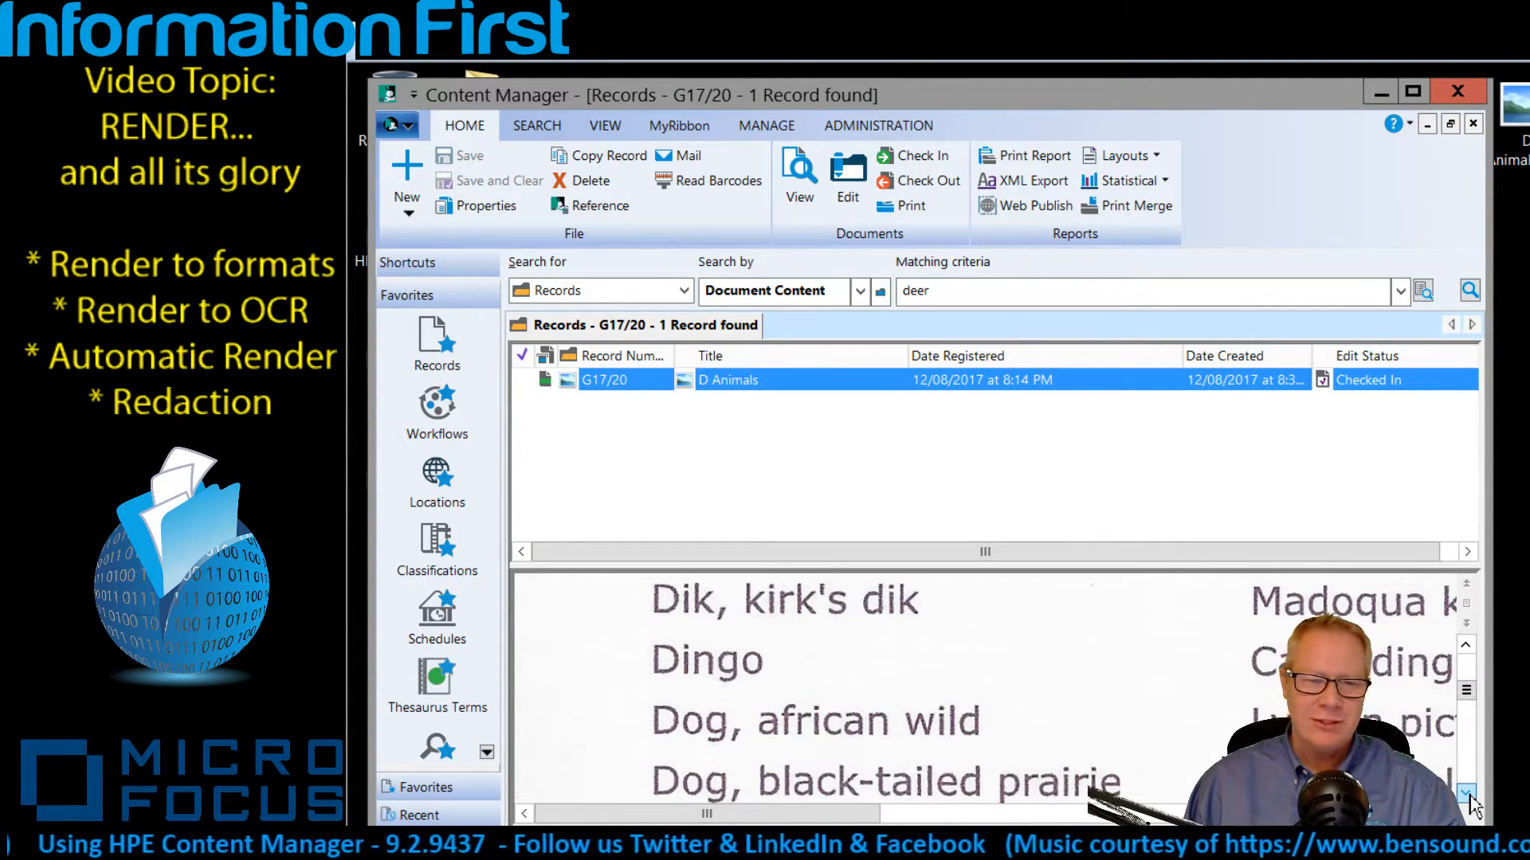
pyautogui.click(1466, 794)
pyautogui.click(1467, 794)
pyautogui.click(1467, 795)
pyautogui.click(1467, 794)
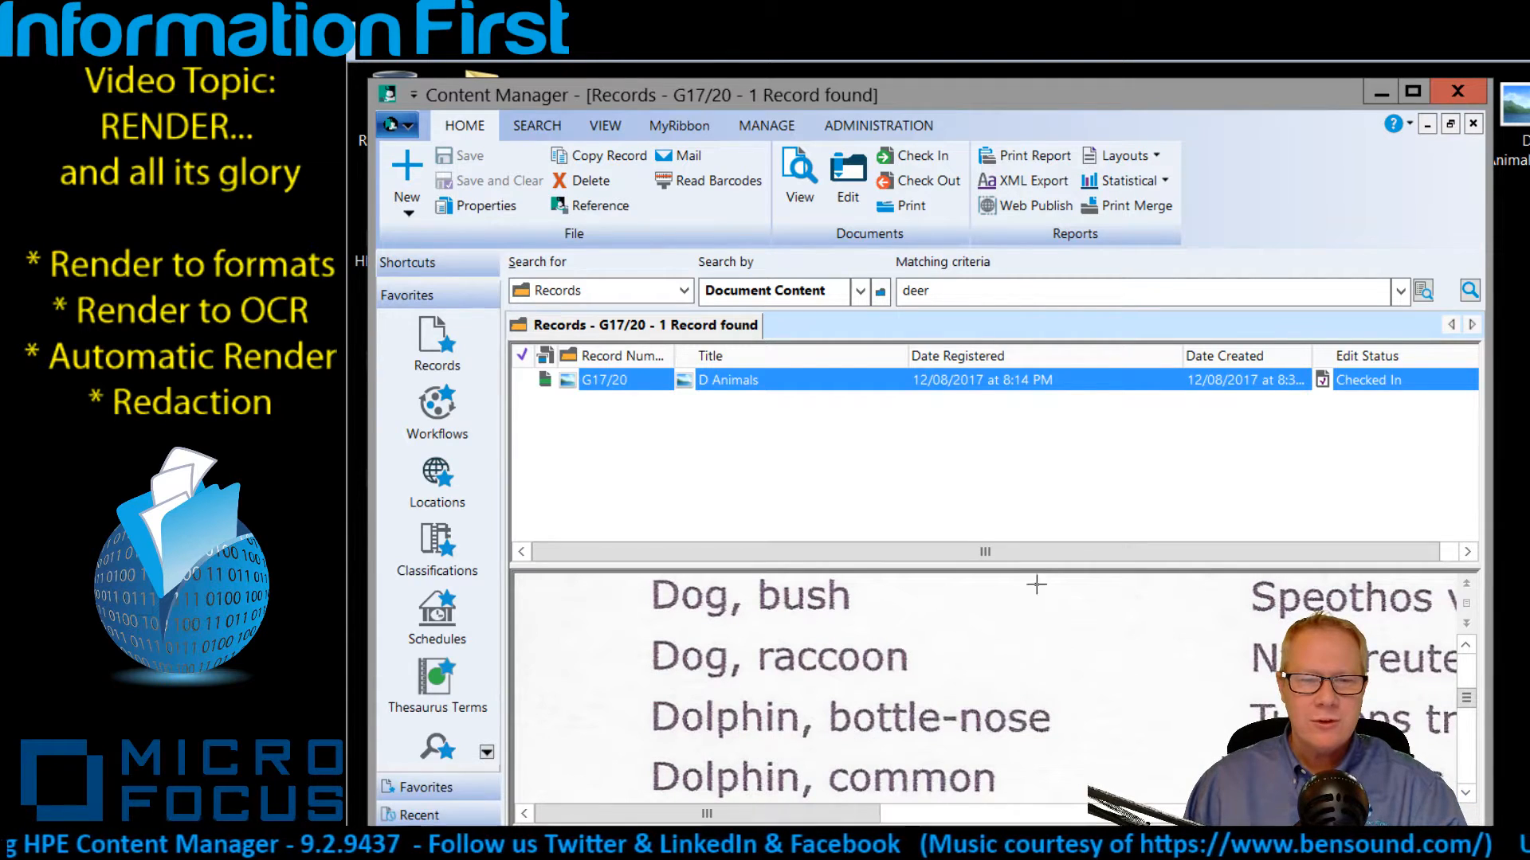
# - Search records by document content for "dingo"
pyautogui.click(995, 290)
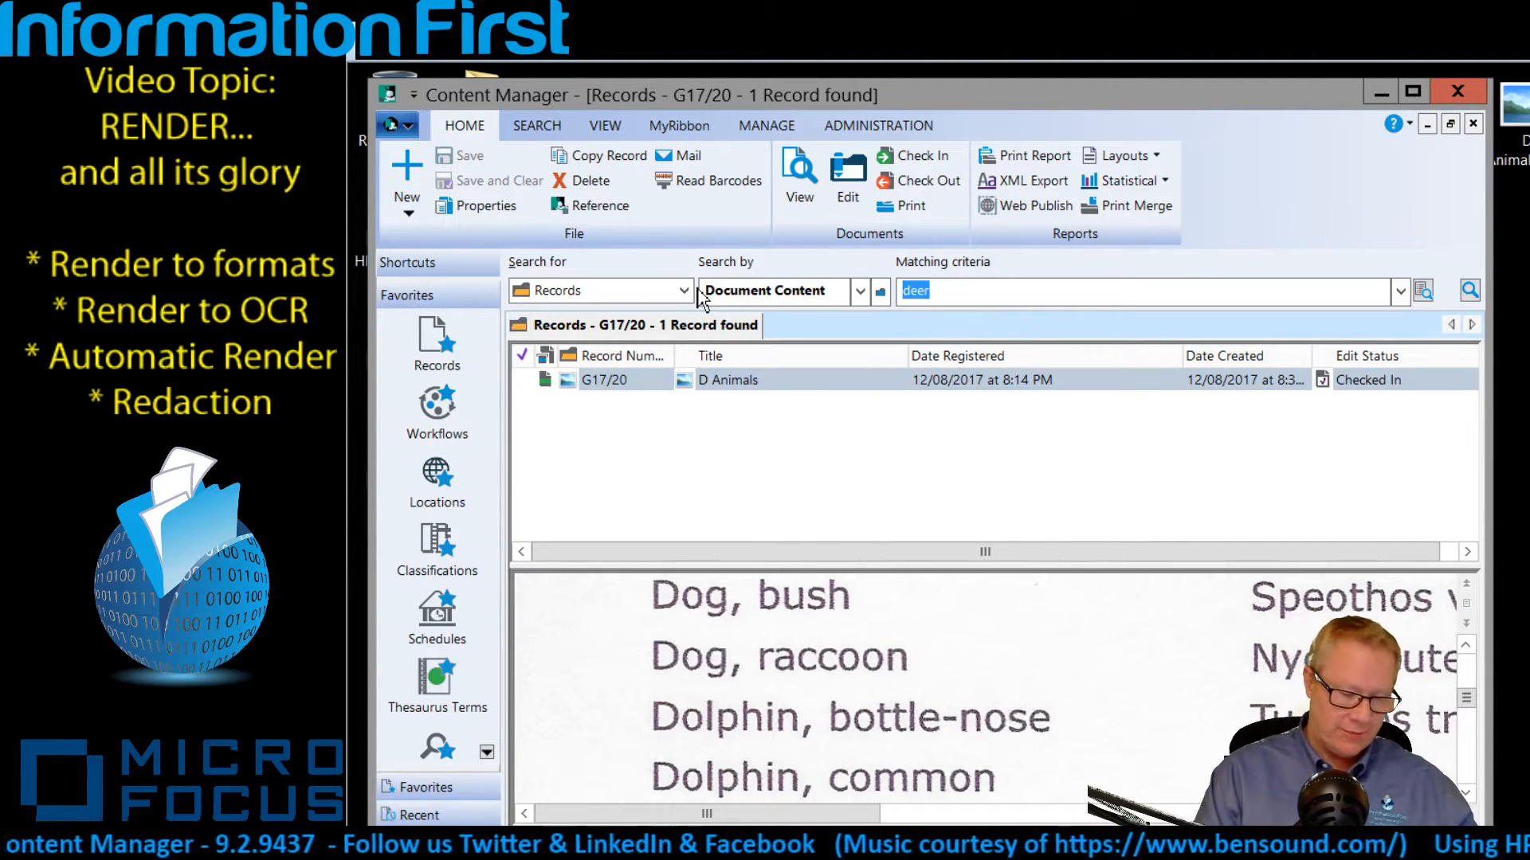
pyautogui.write('dingo')
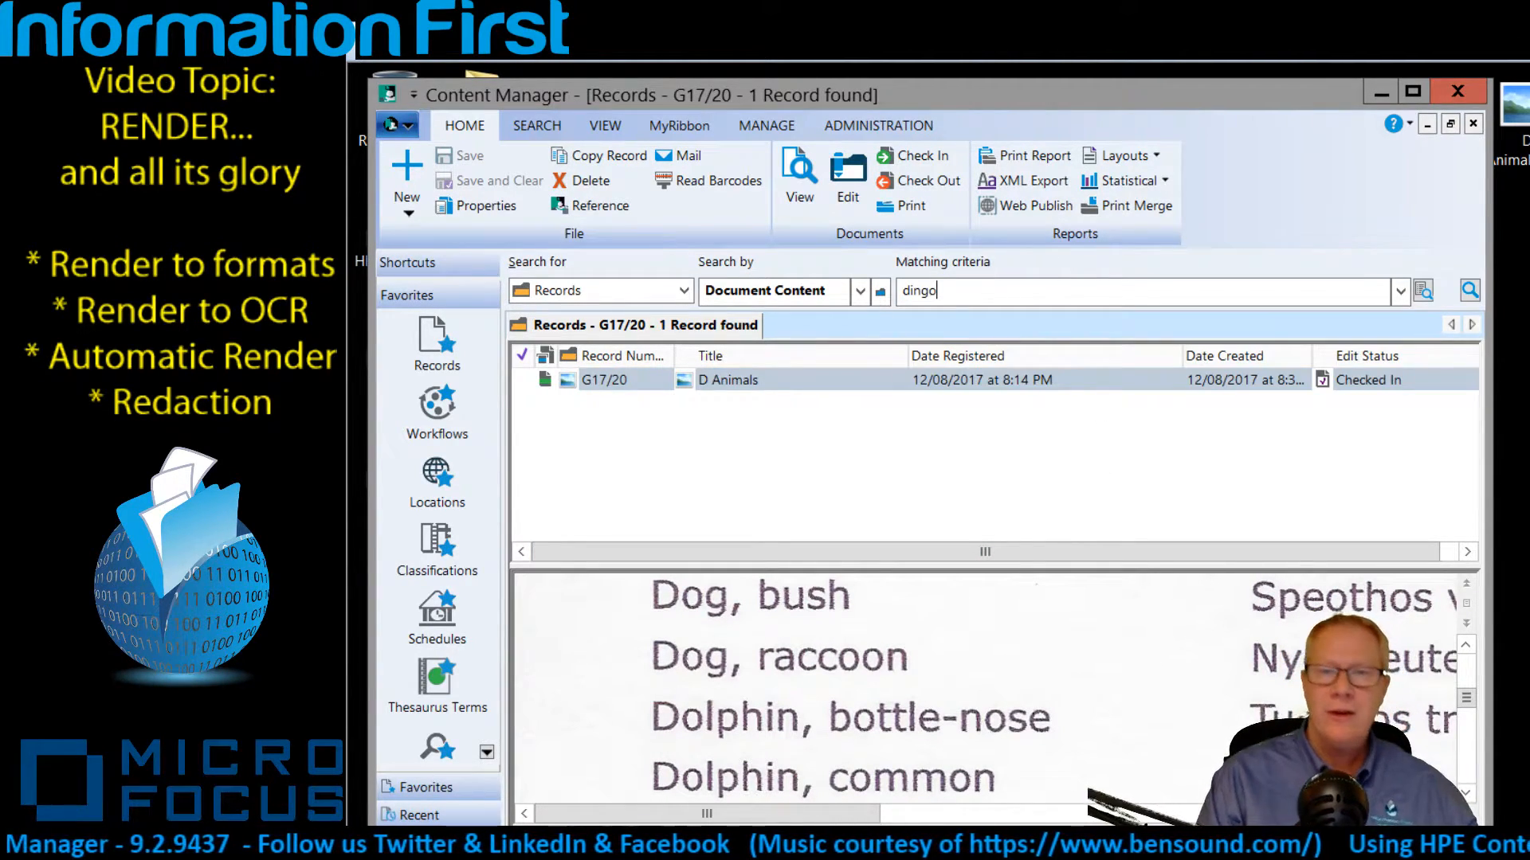
pyautogui.press('Return')
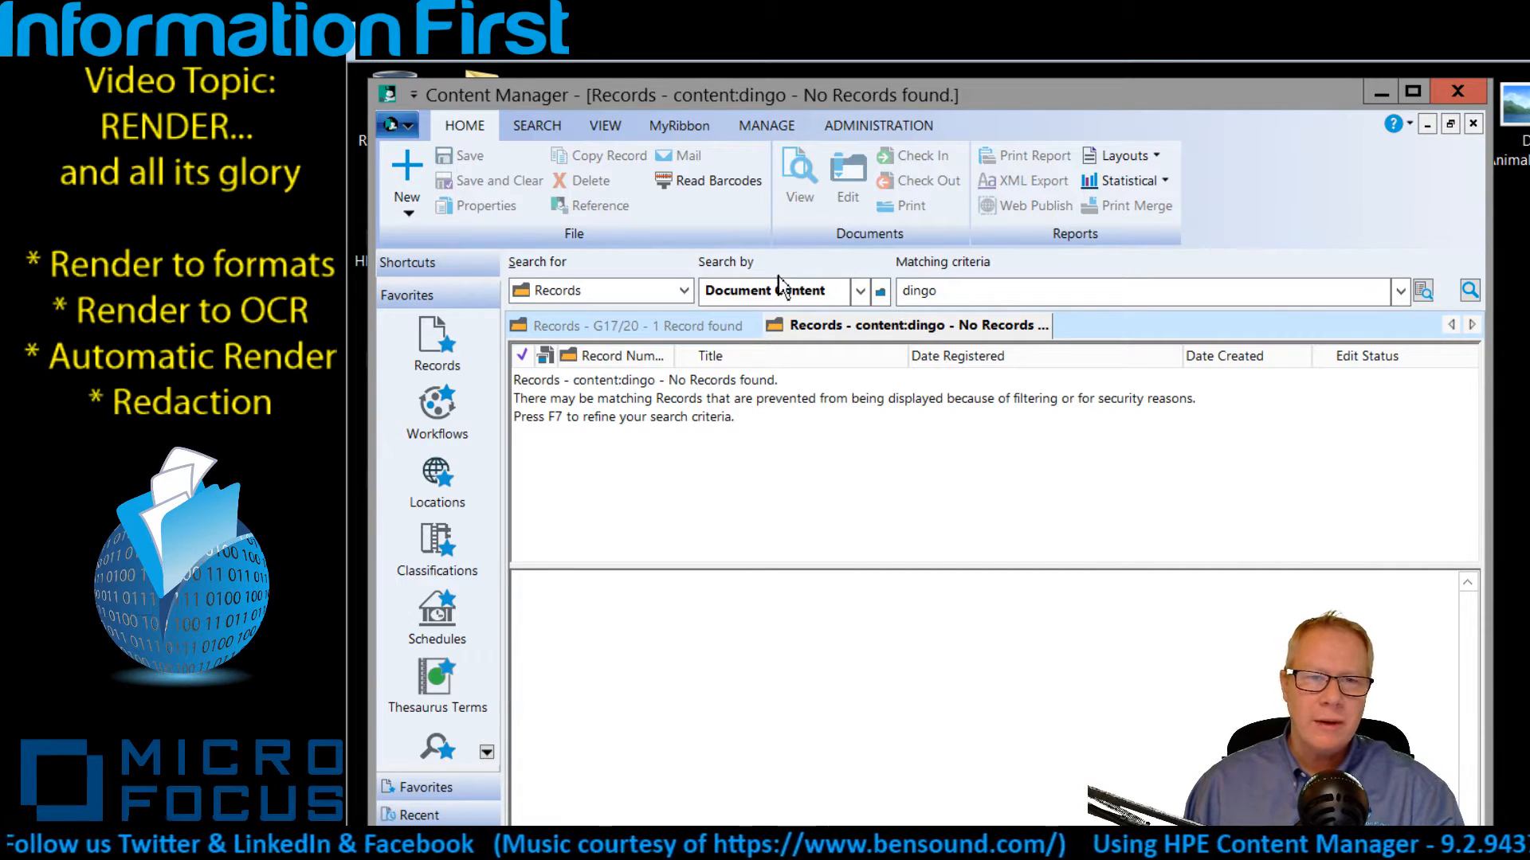
# - Search records by document content for "d animals"
pyautogui.moveTo(978, 290); pyautogui.dragTo(756, 295)
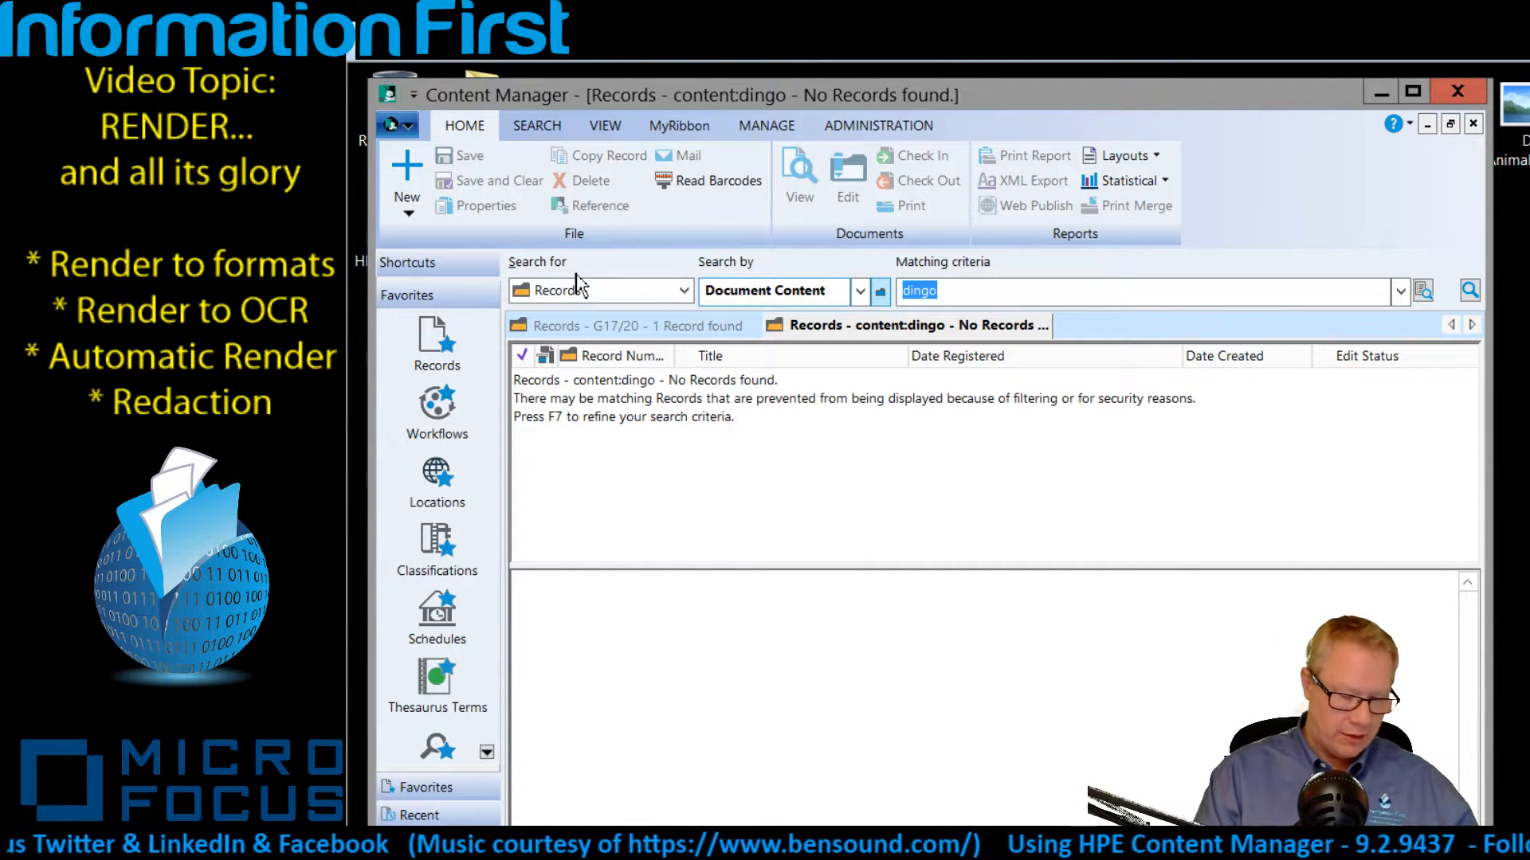
pyautogui.write('d ani')
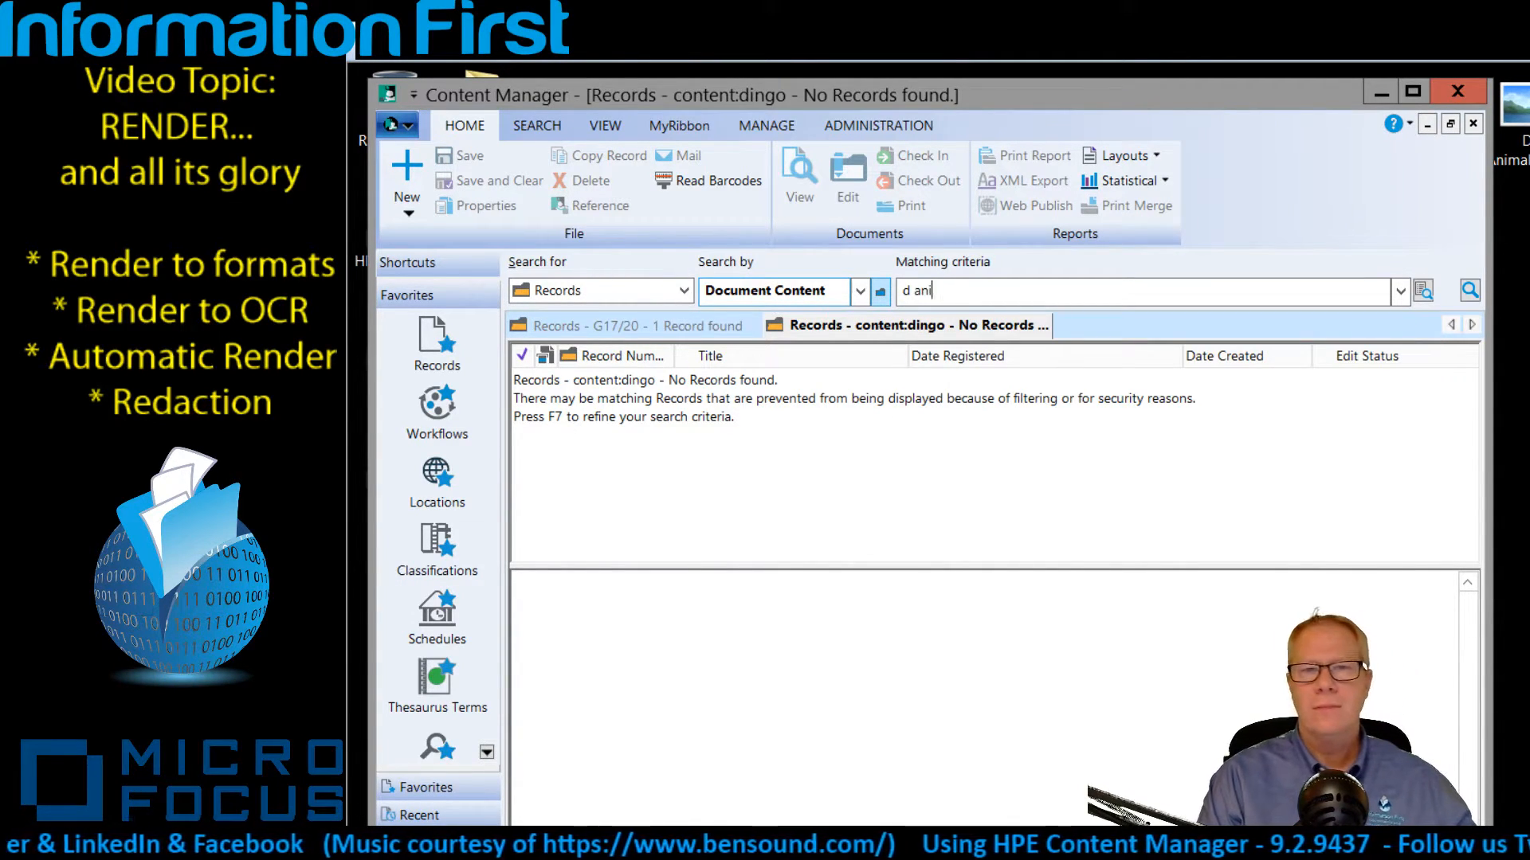
pyautogui.write('mals')
pyautogui.press('Return')
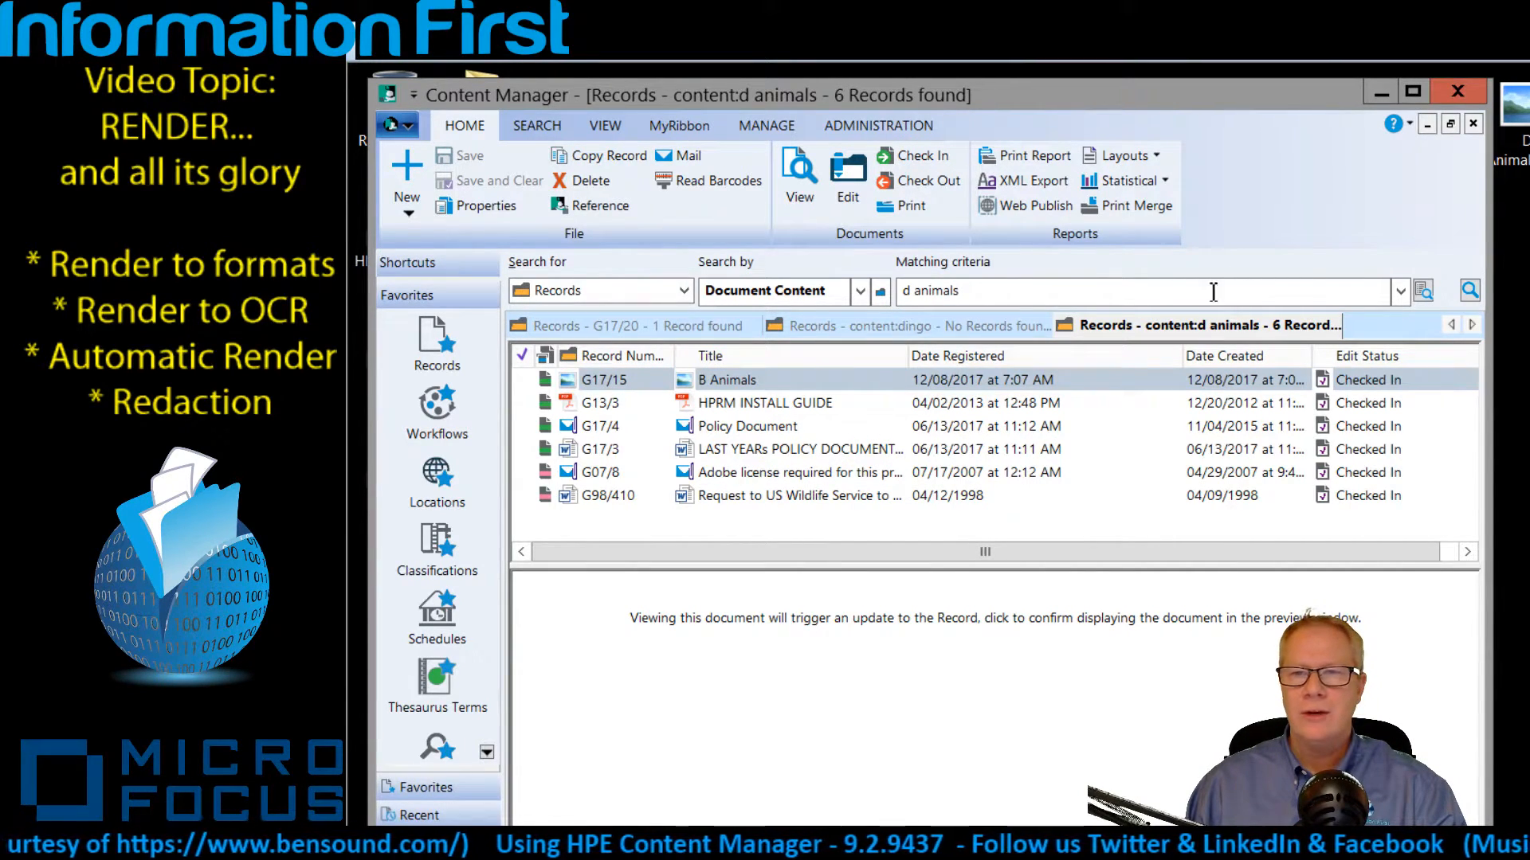
# - Clear the matching criteria and close the "d animals" and "dingo" search results
pyautogui.moveTo(1214, 292); pyautogui.dragTo(506, 290)
pyautogui.press('BackSpace')
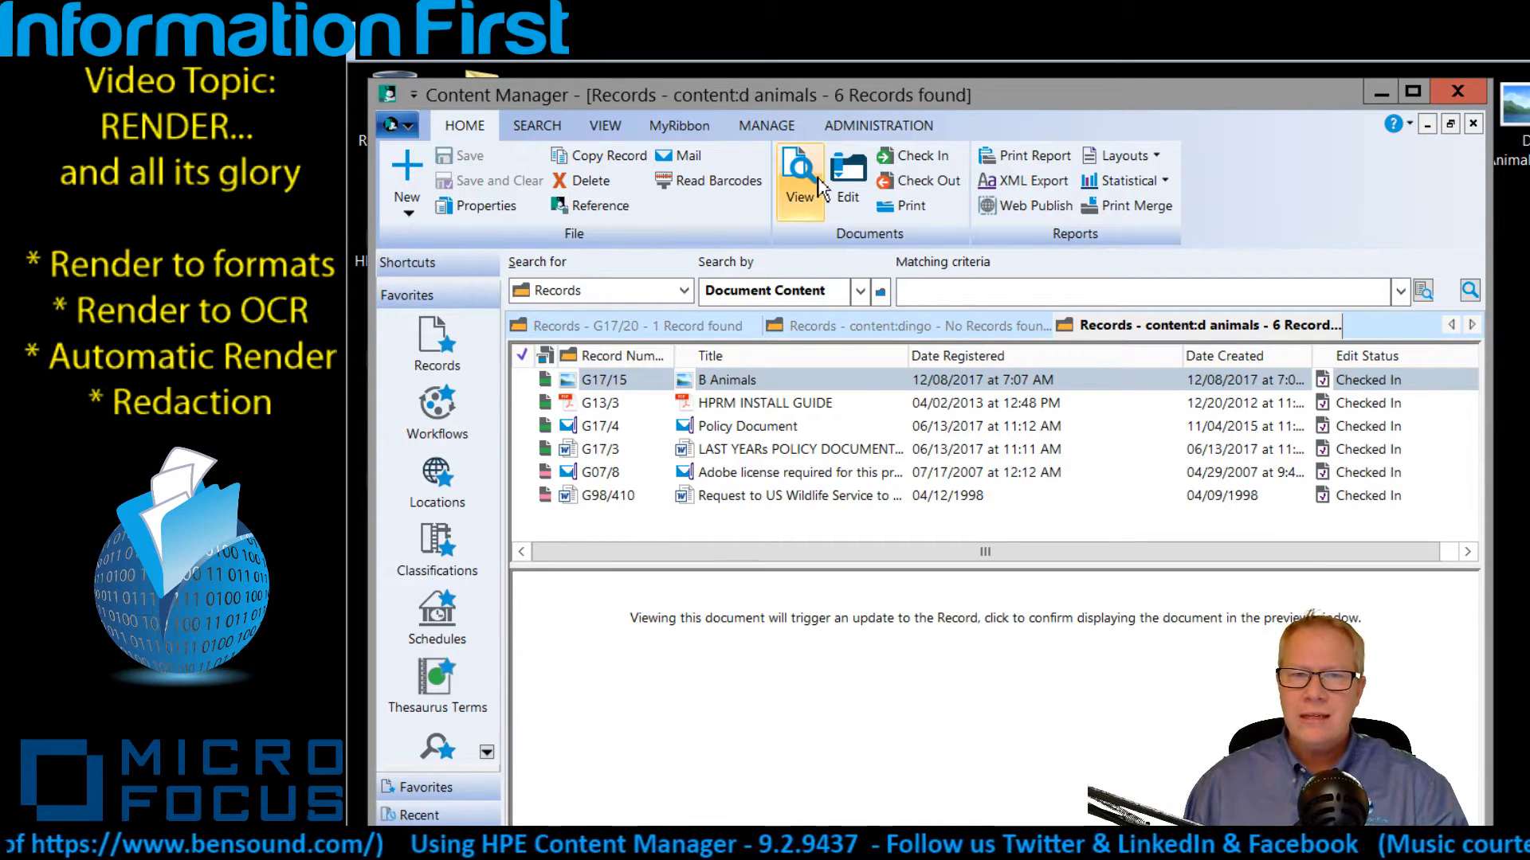
pyautogui.click(1474, 124)
pyautogui.click(1475, 125)
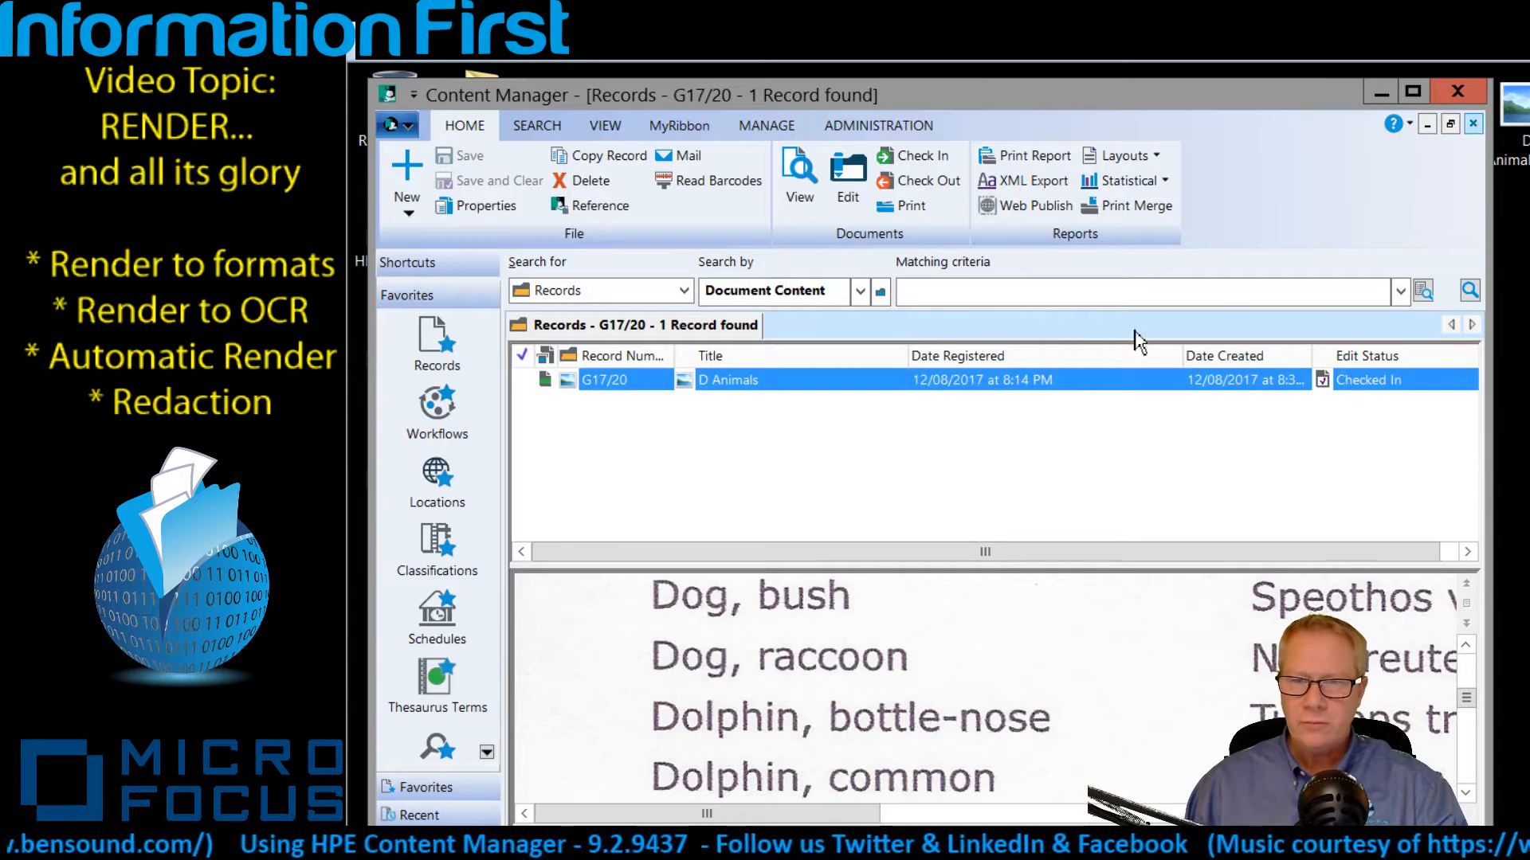
# - Show the D Animals record's property details in place of its document preview
pyautogui.click(550, 842)
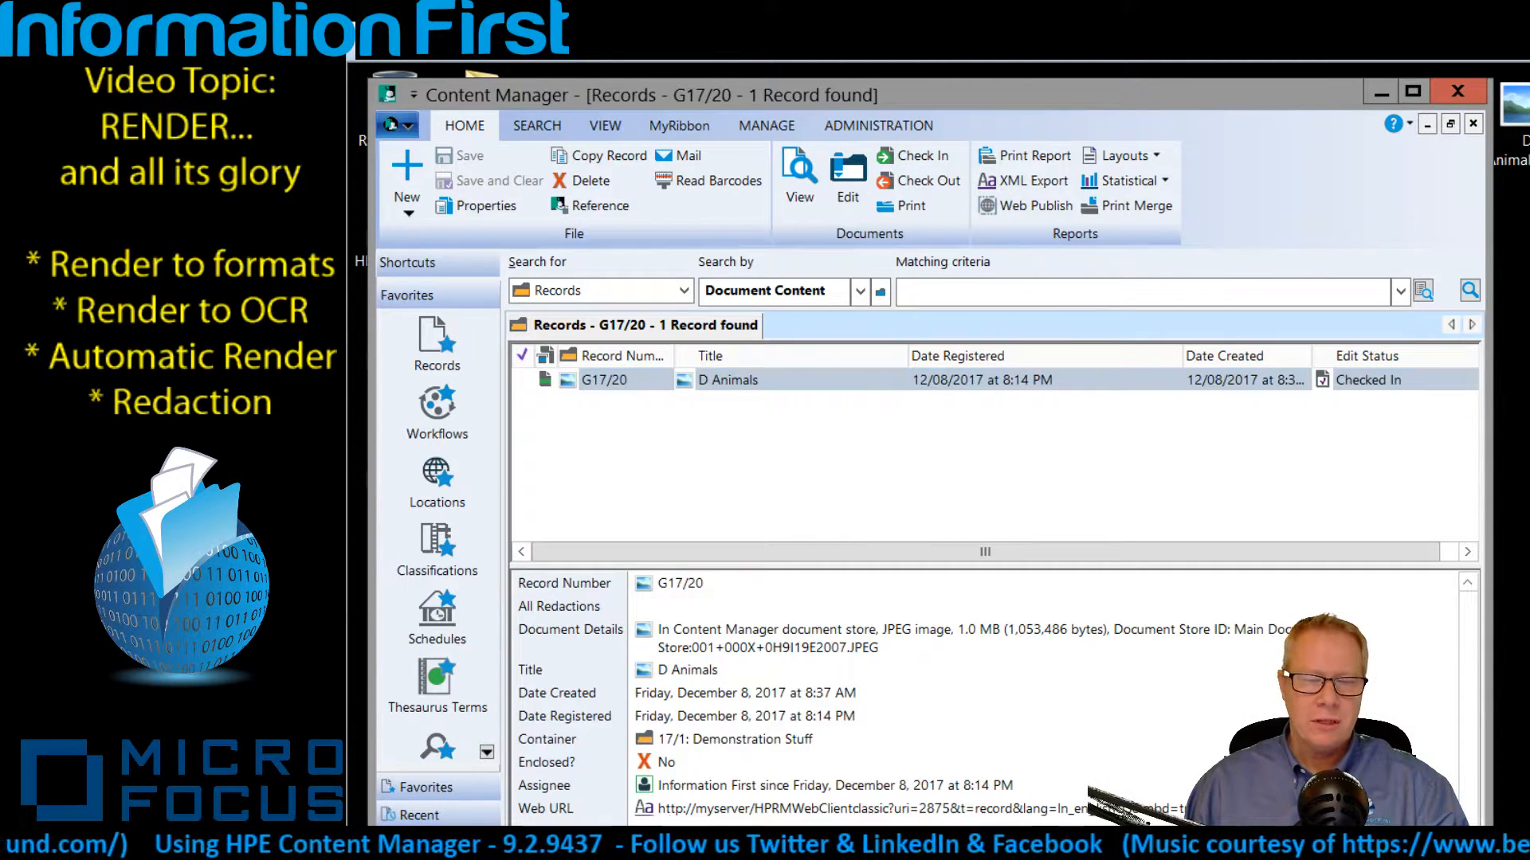
# - Submit a request to create a rendition of the D Animals record that can be redacted
pyautogui.rightClick(774, 394)
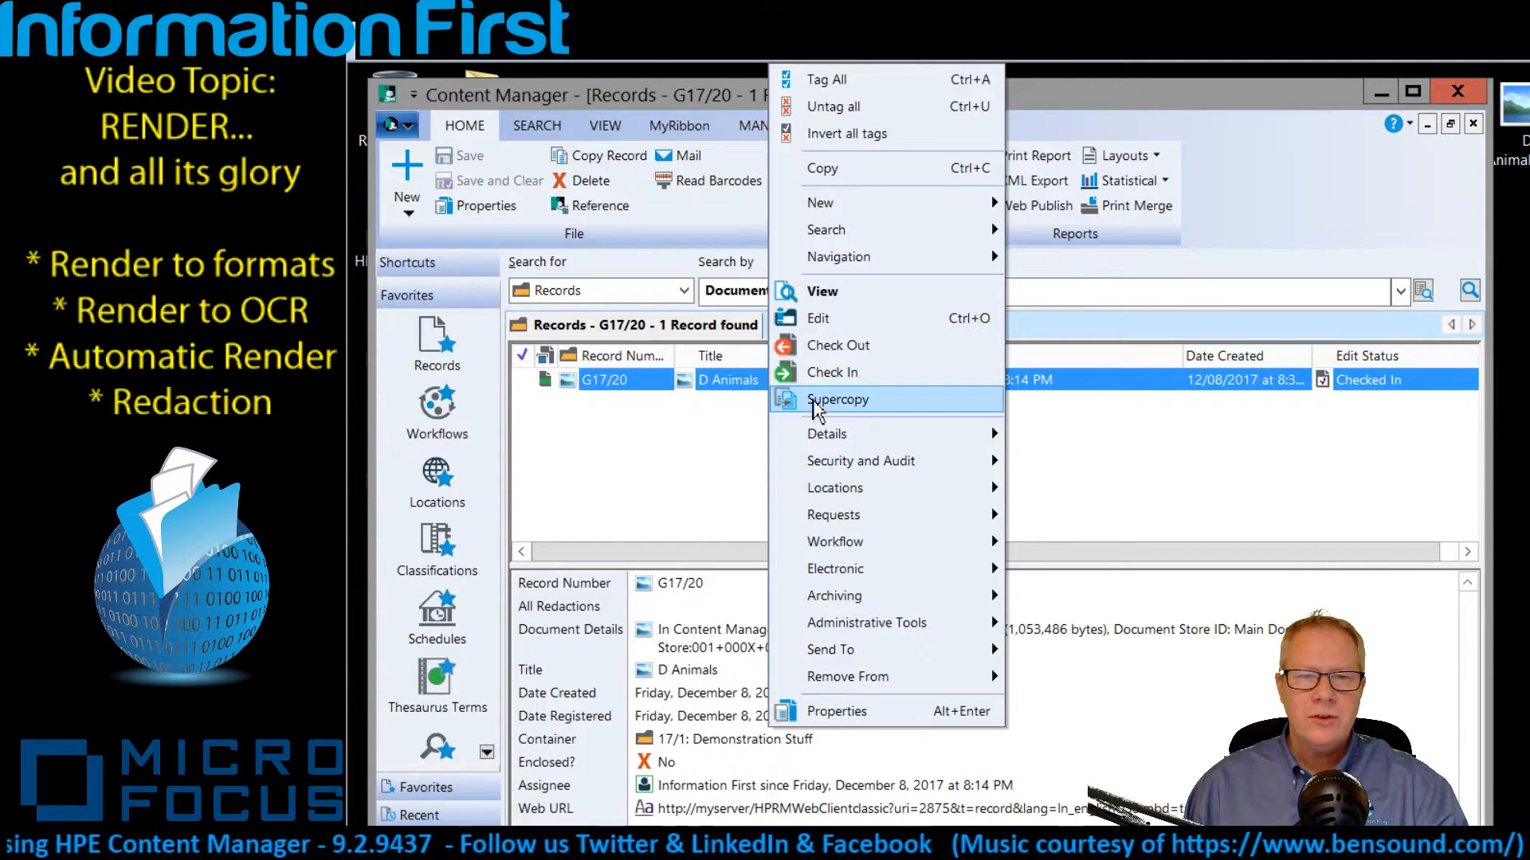
pyautogui.moveTo(851, 577)
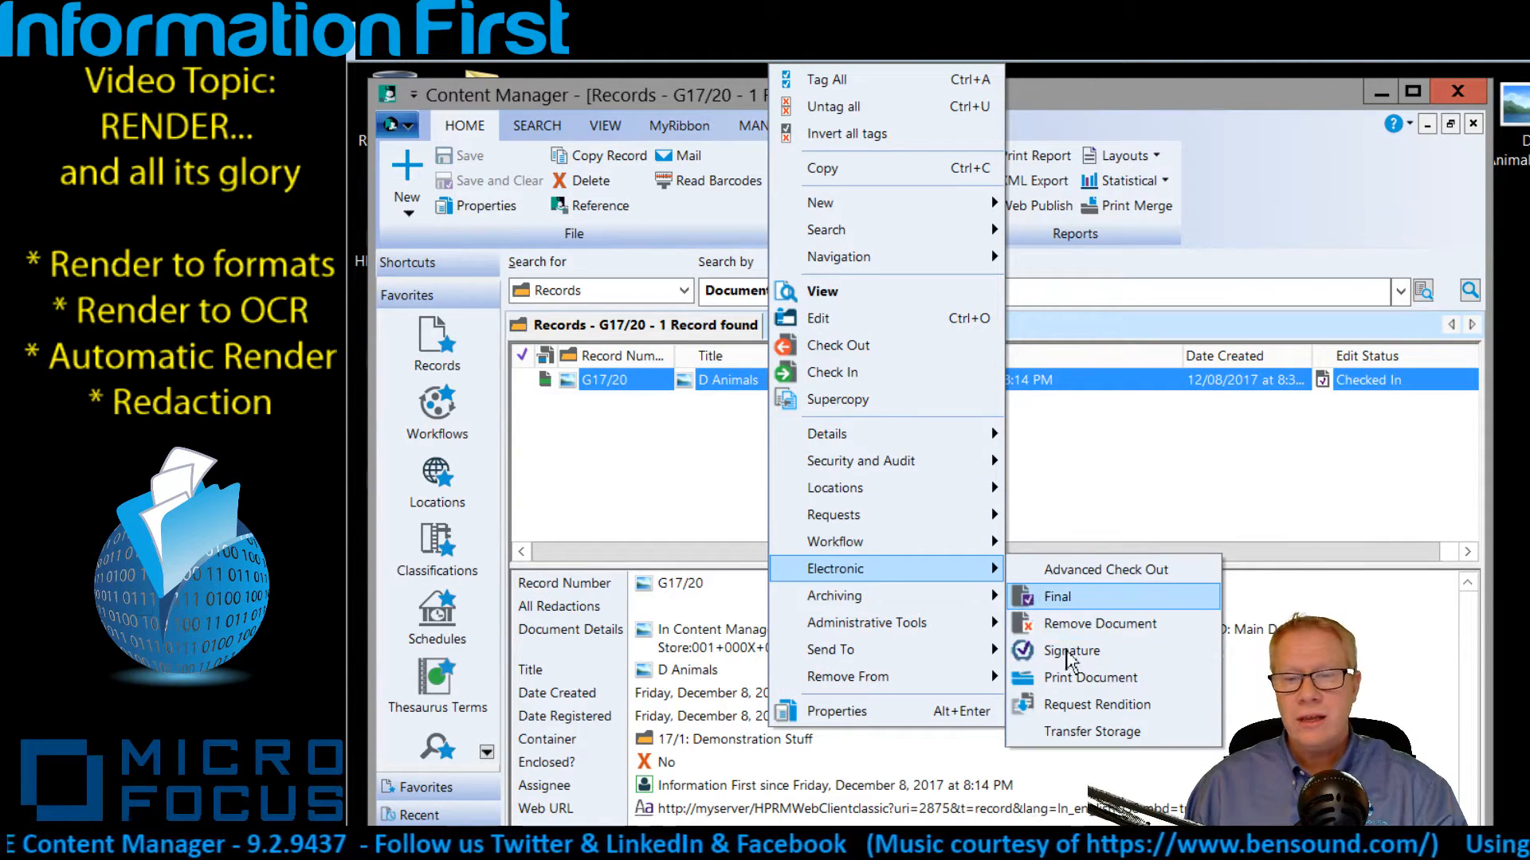
pyautogui.click(1093, 706)
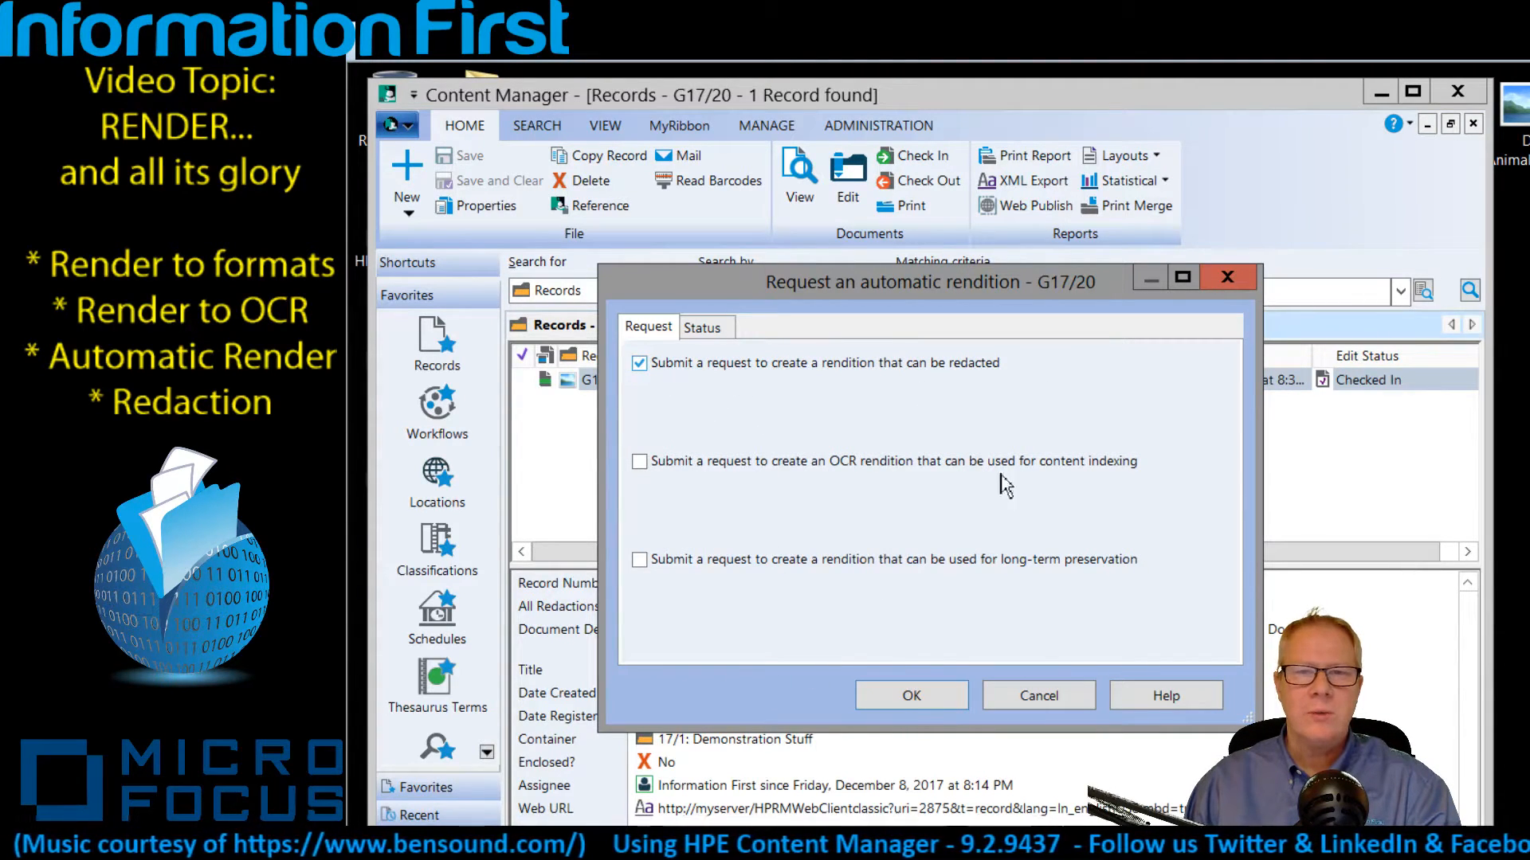
pyautogui.click(913, 698)
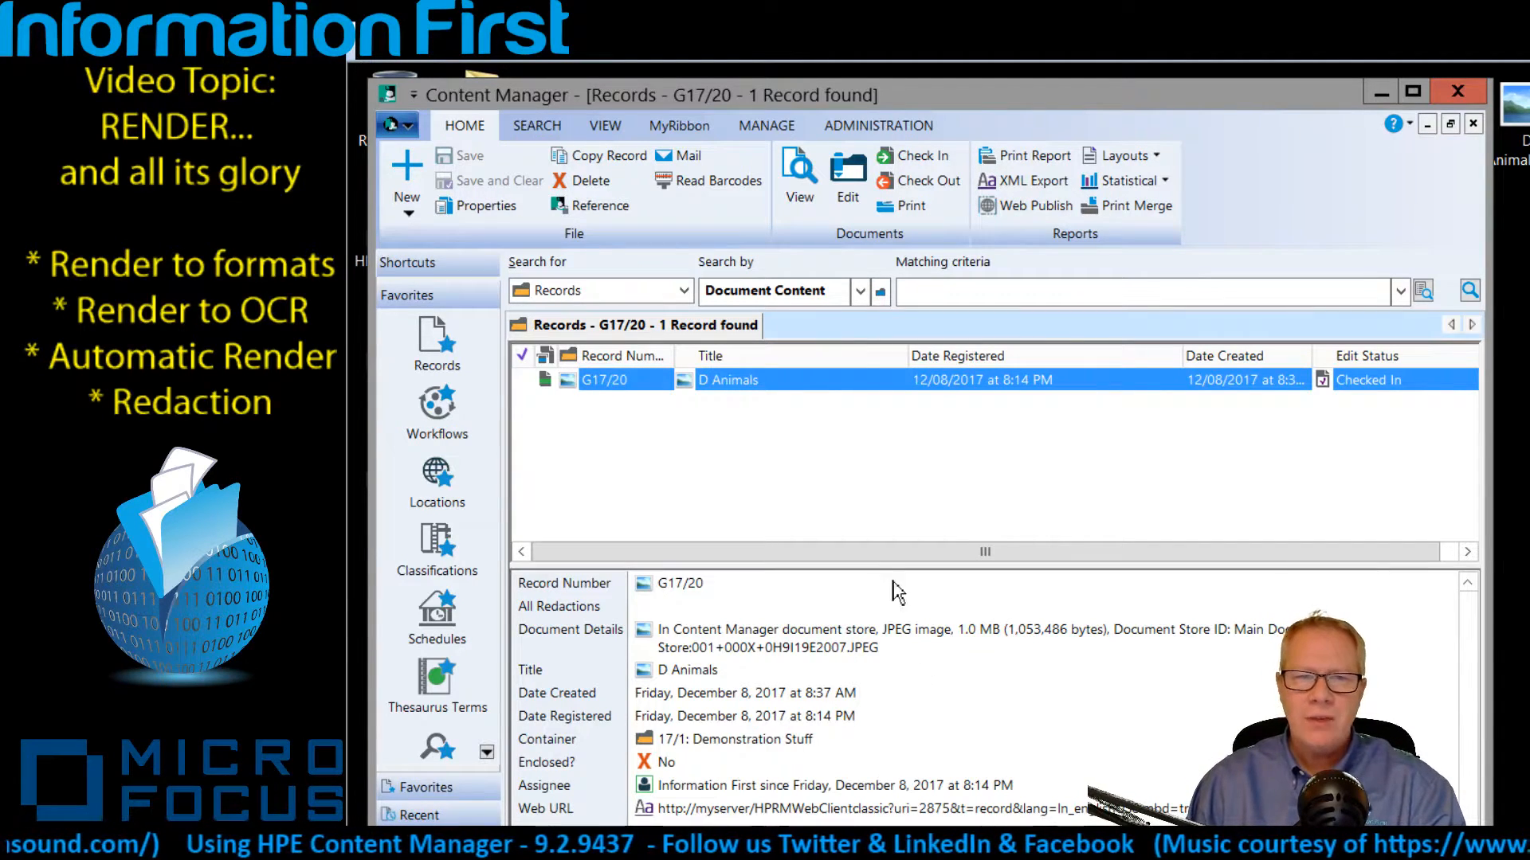
# - Check the renditions listed in the D Animals record's properties for the redactable one, and close the properties
pyautogui.rightClick(724, 396)
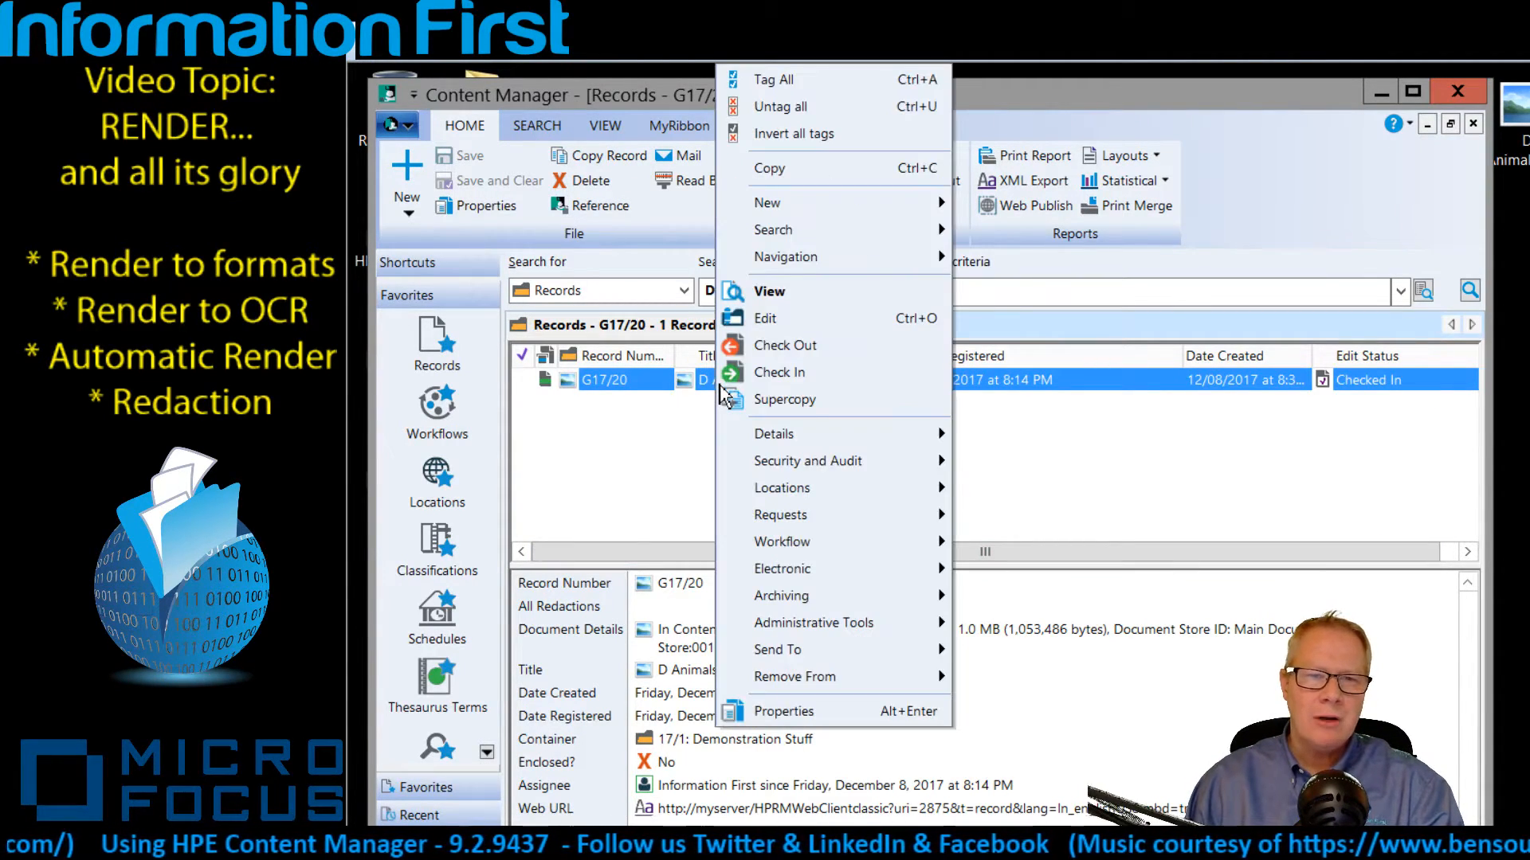
pyautogui.click(811, 712)
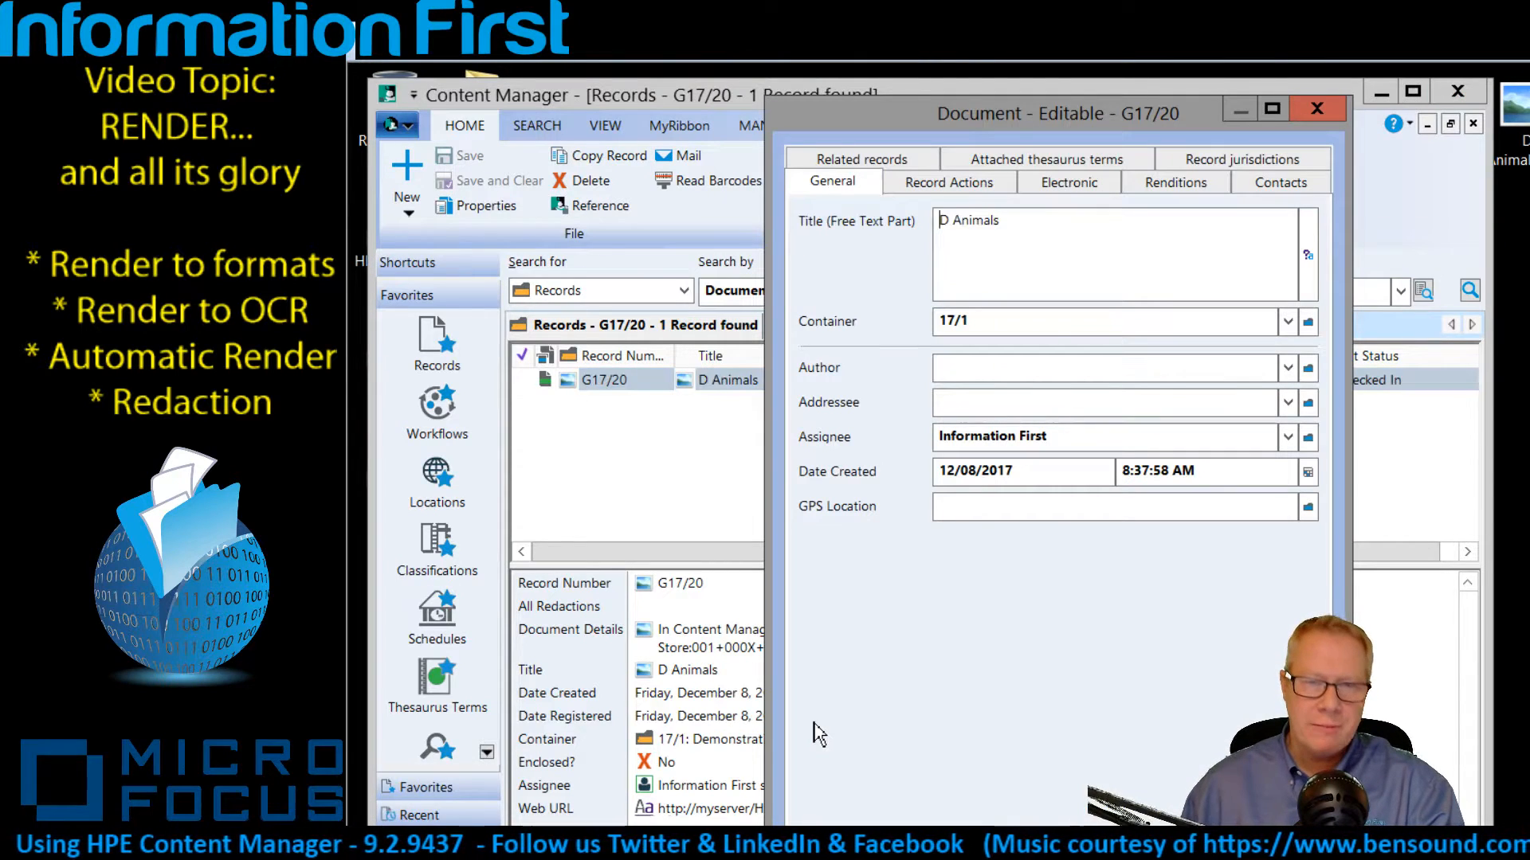
pyautogui.click(1172, 189)
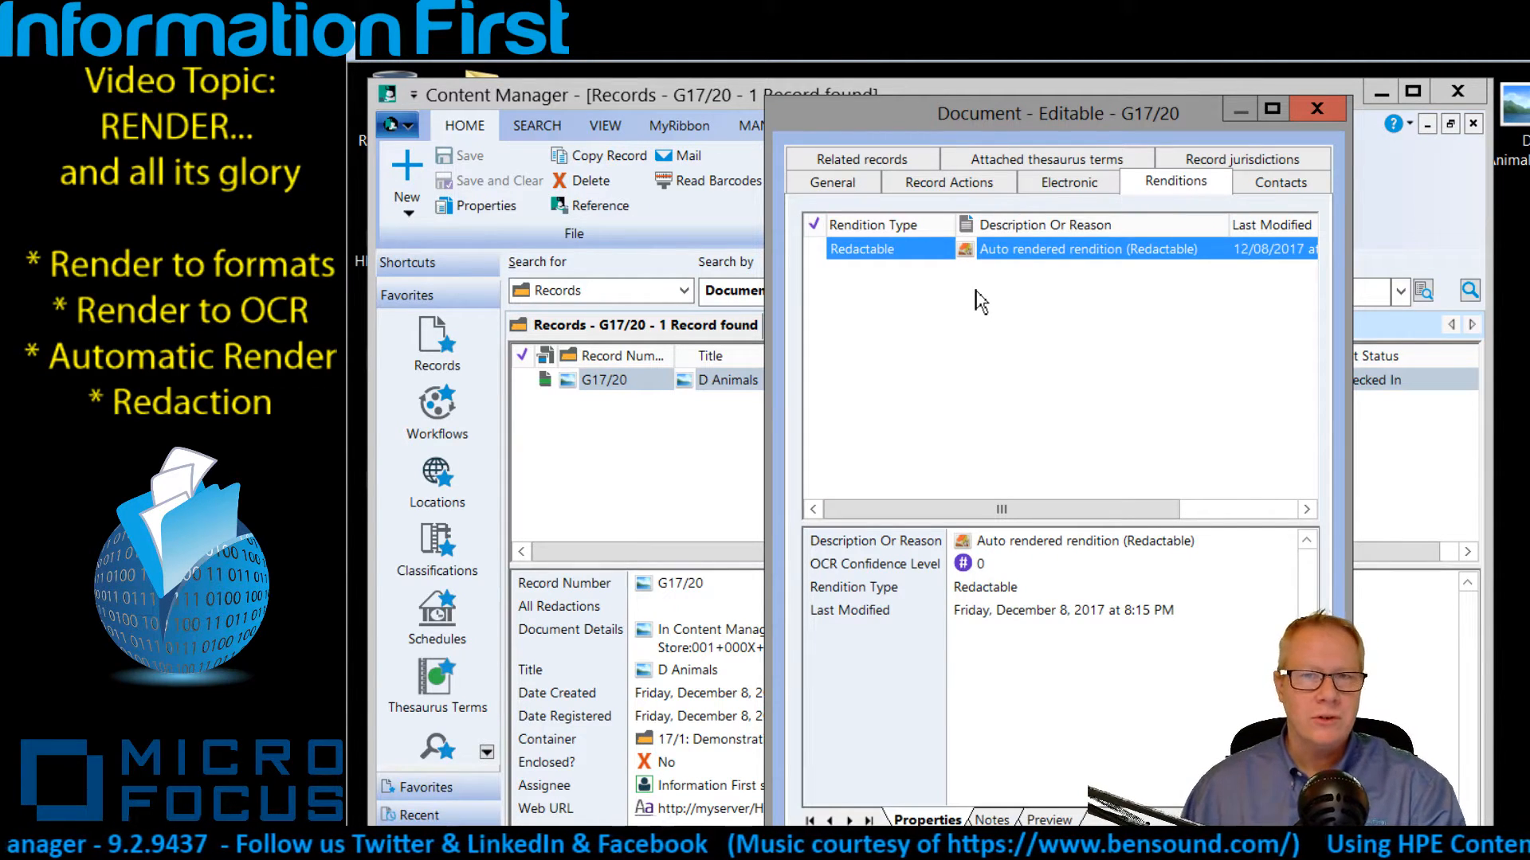
pyautogui.click(1319, 112)
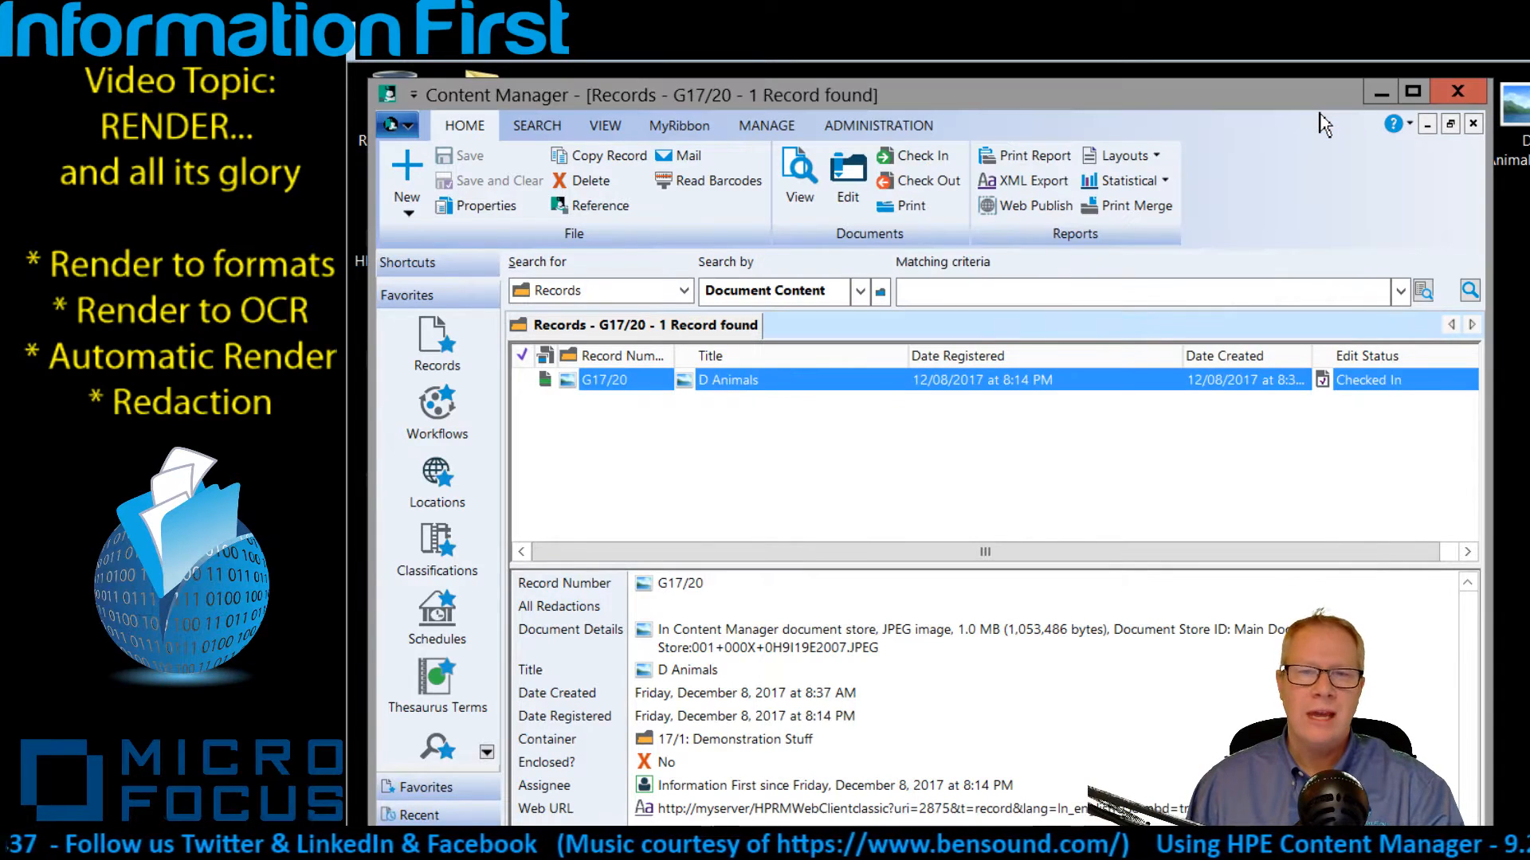
# - Submit a request to create an OCR rendition of the D Animals record for content indexing
pyautogui.rightClick(767, 386)
pyautogui.moveTo(853, 578)
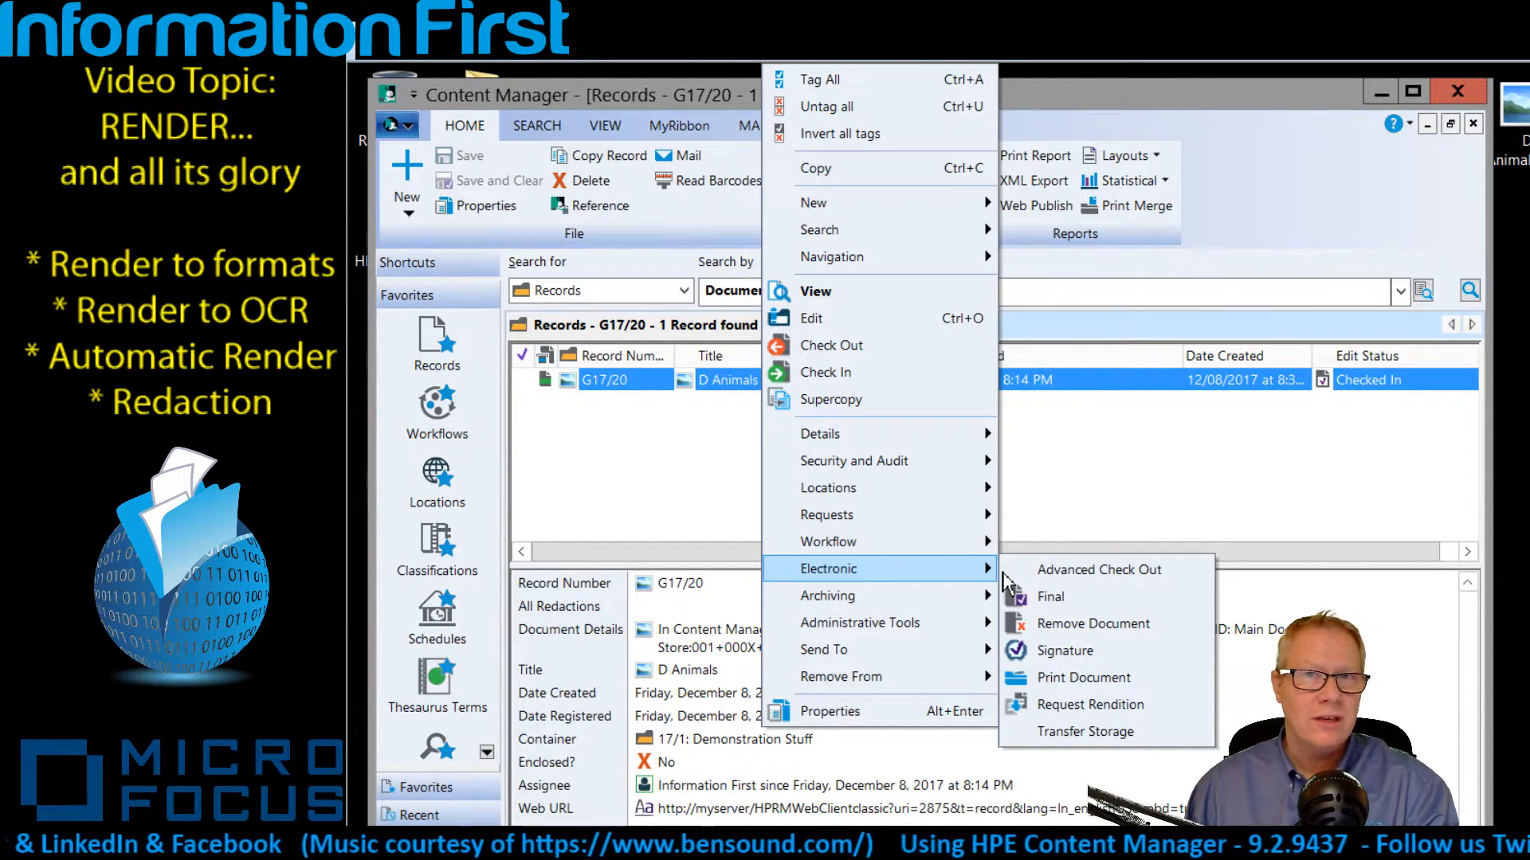
pyautogui.click(1090, 704)
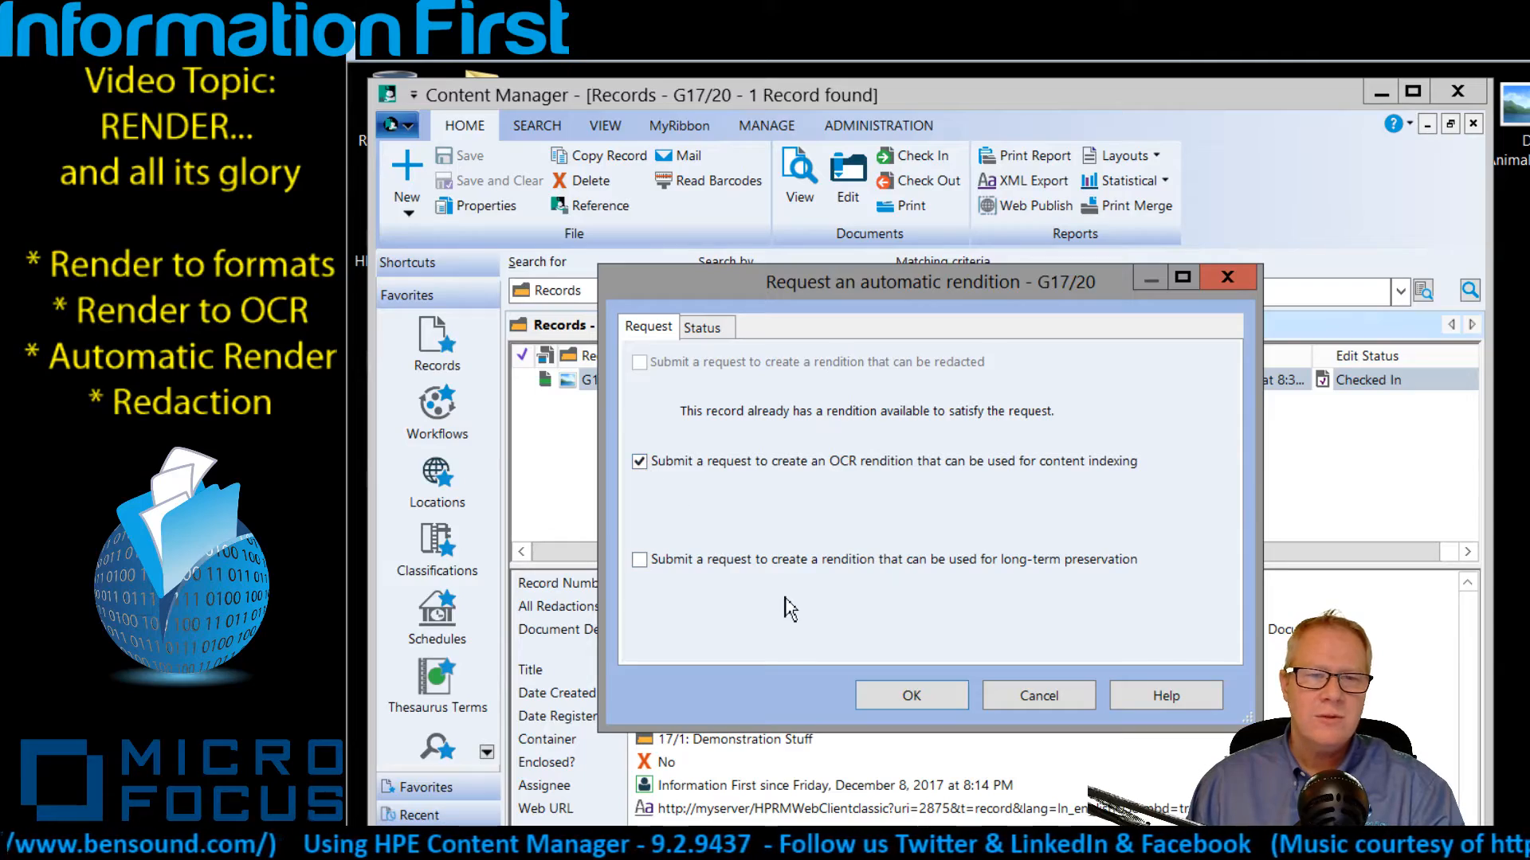
pyautogui.click(909, 700)
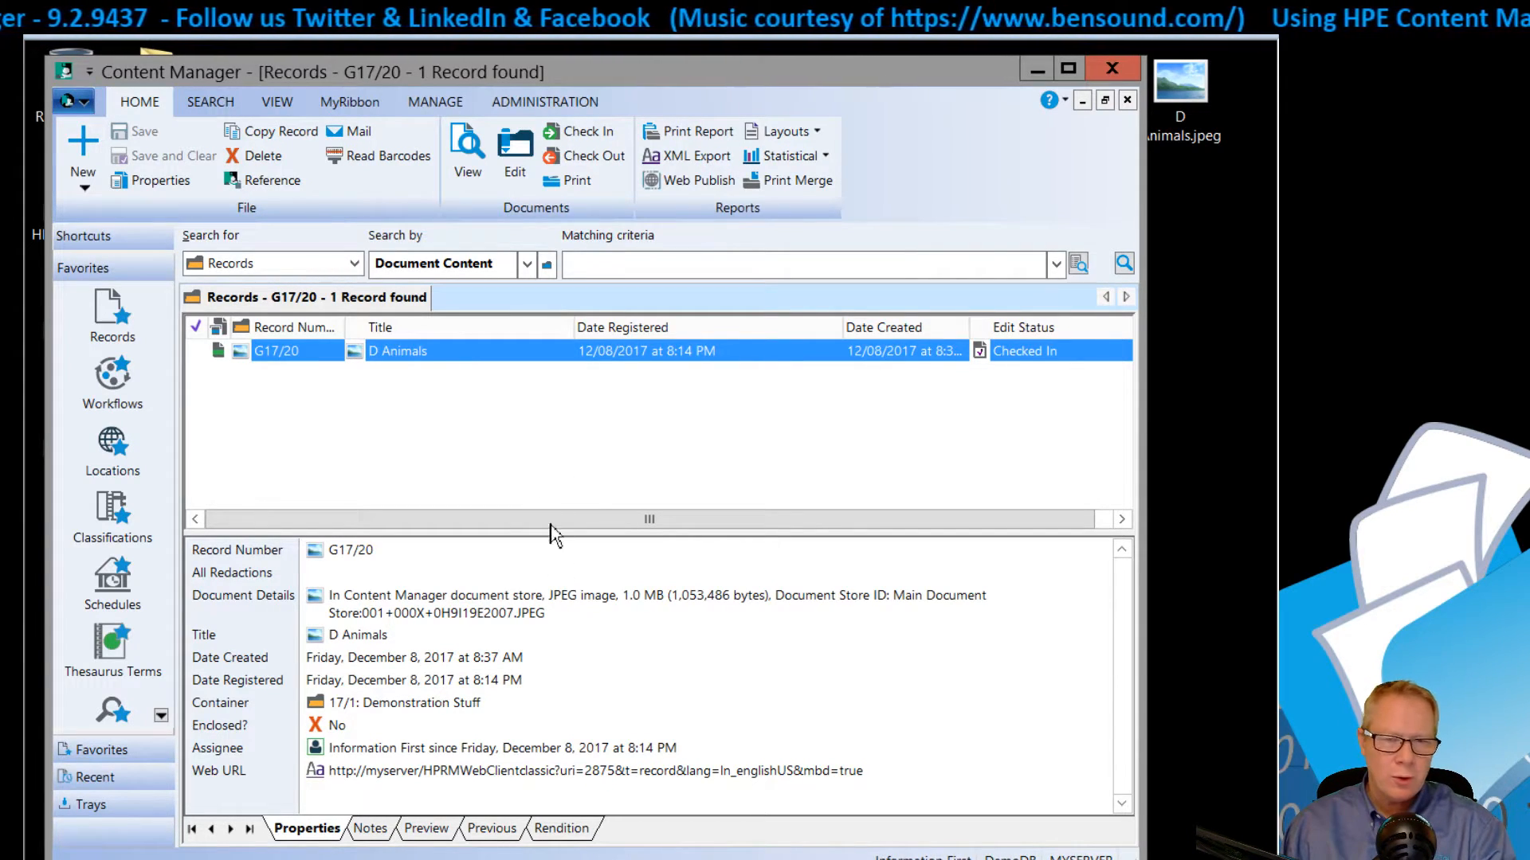
# - Check the D Animals record's renditions list for the OCR text rendition, and close the record's properties
pyautogui.rightClick(478, 361)
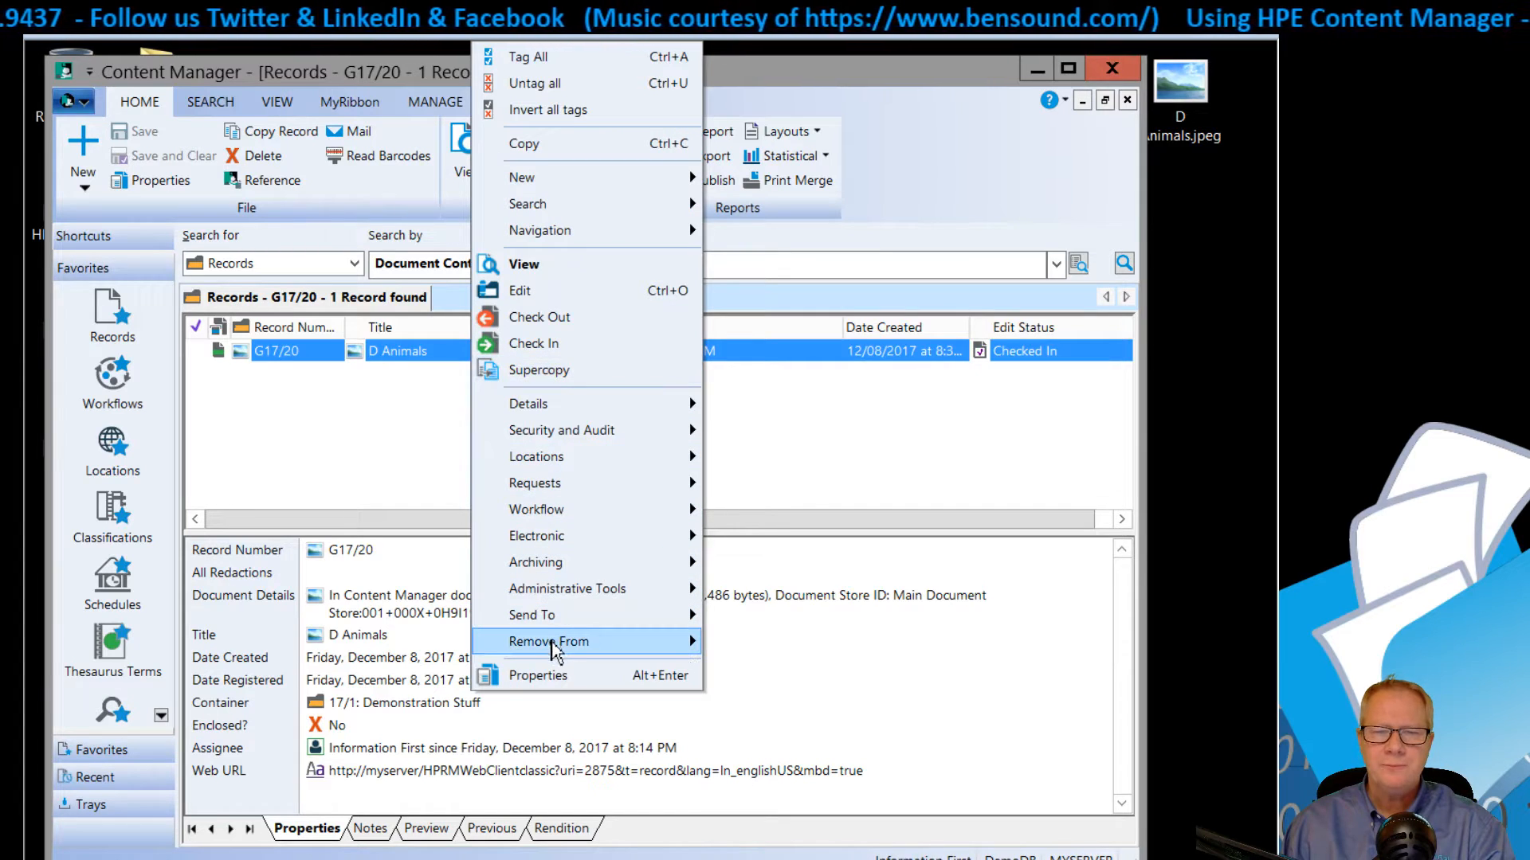
pyautogui.click(542, 675)
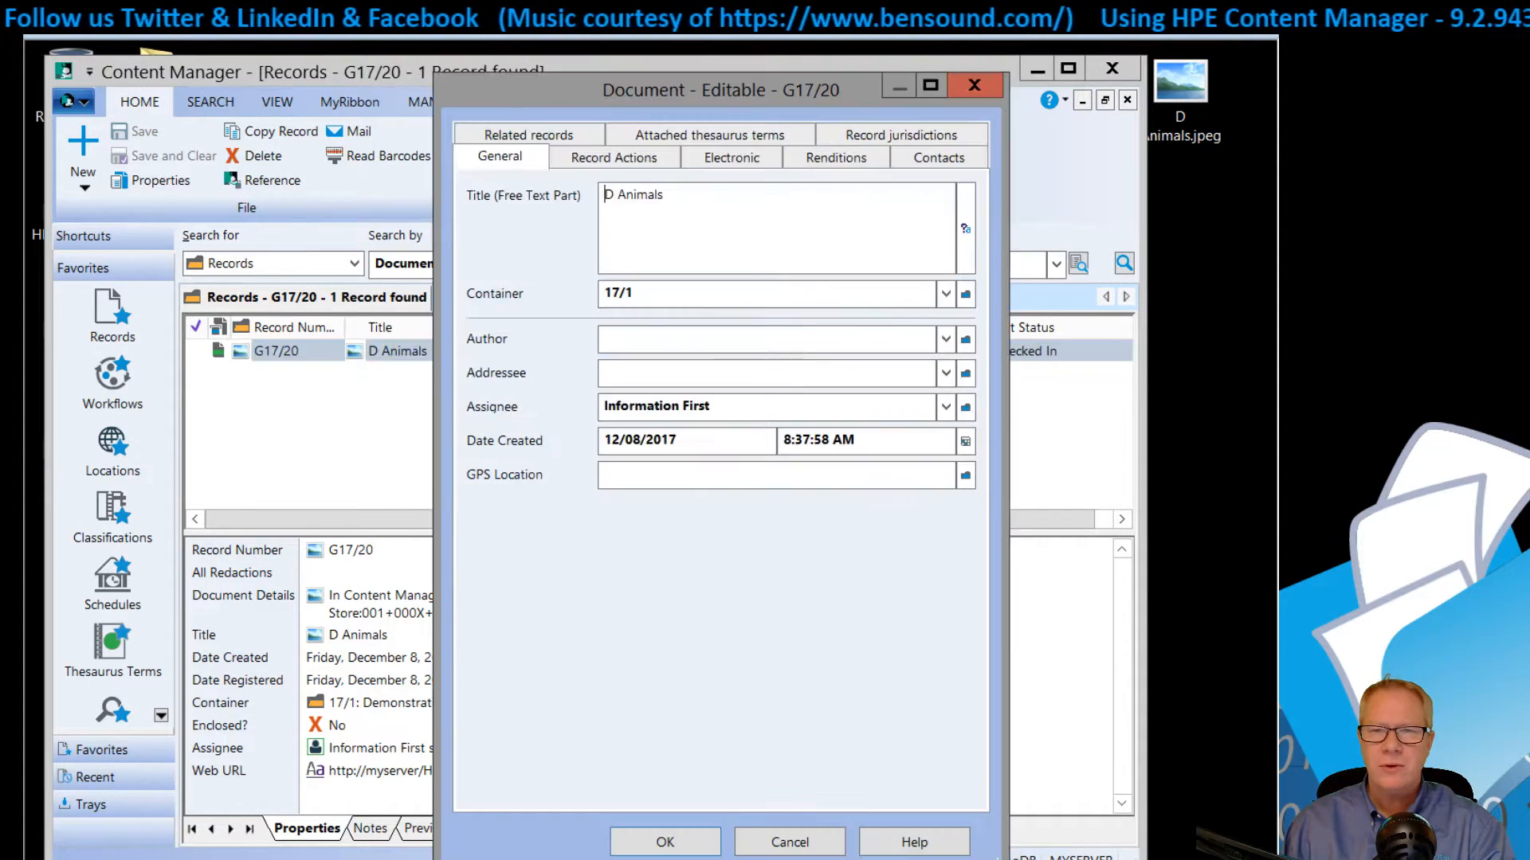
pyautogui.click(836, 158)
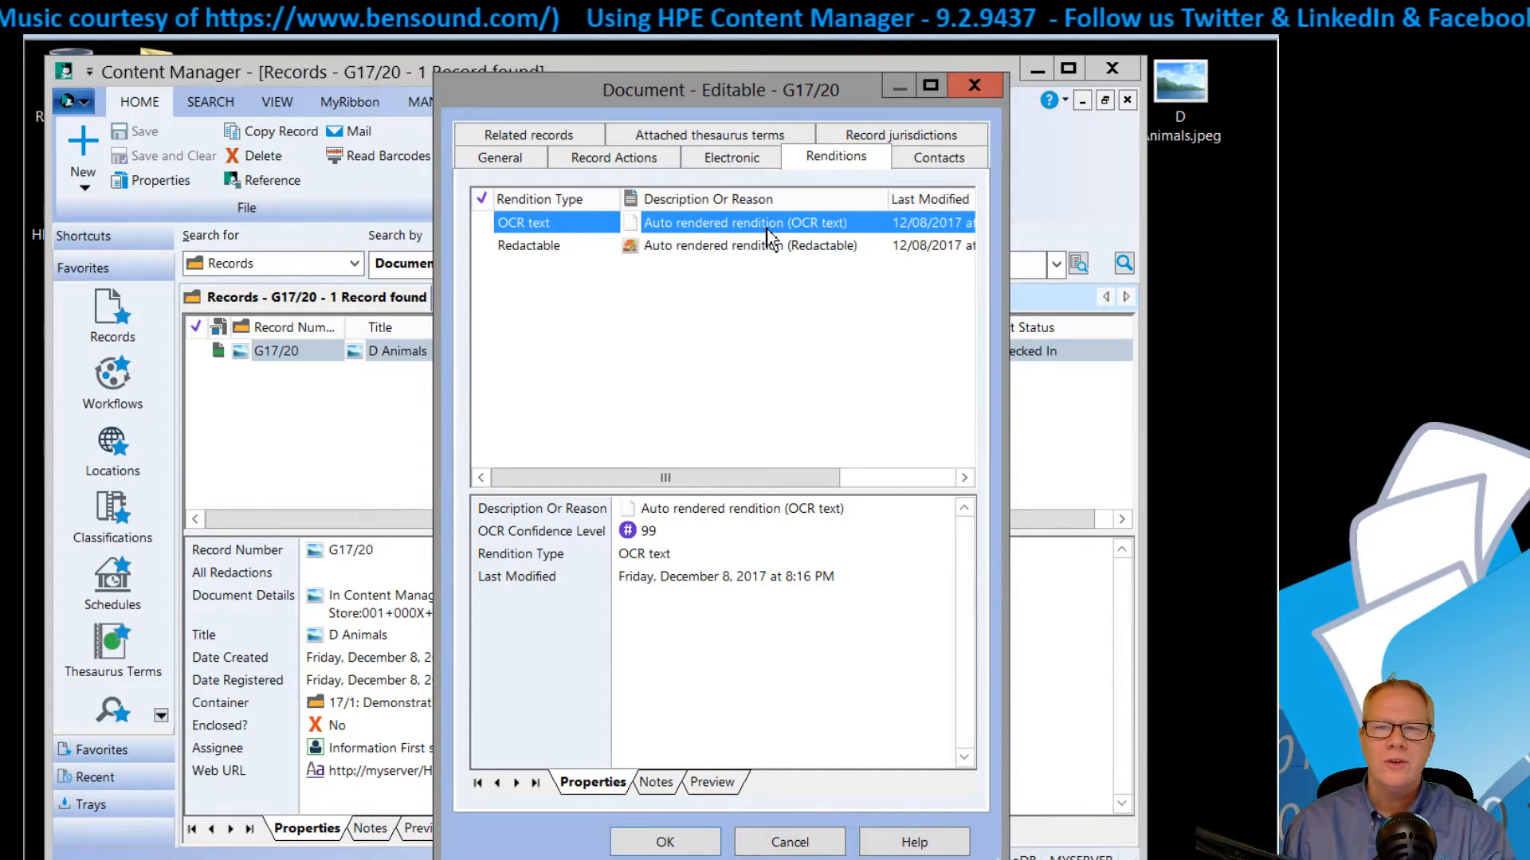
pyautogui.click(973, 85)
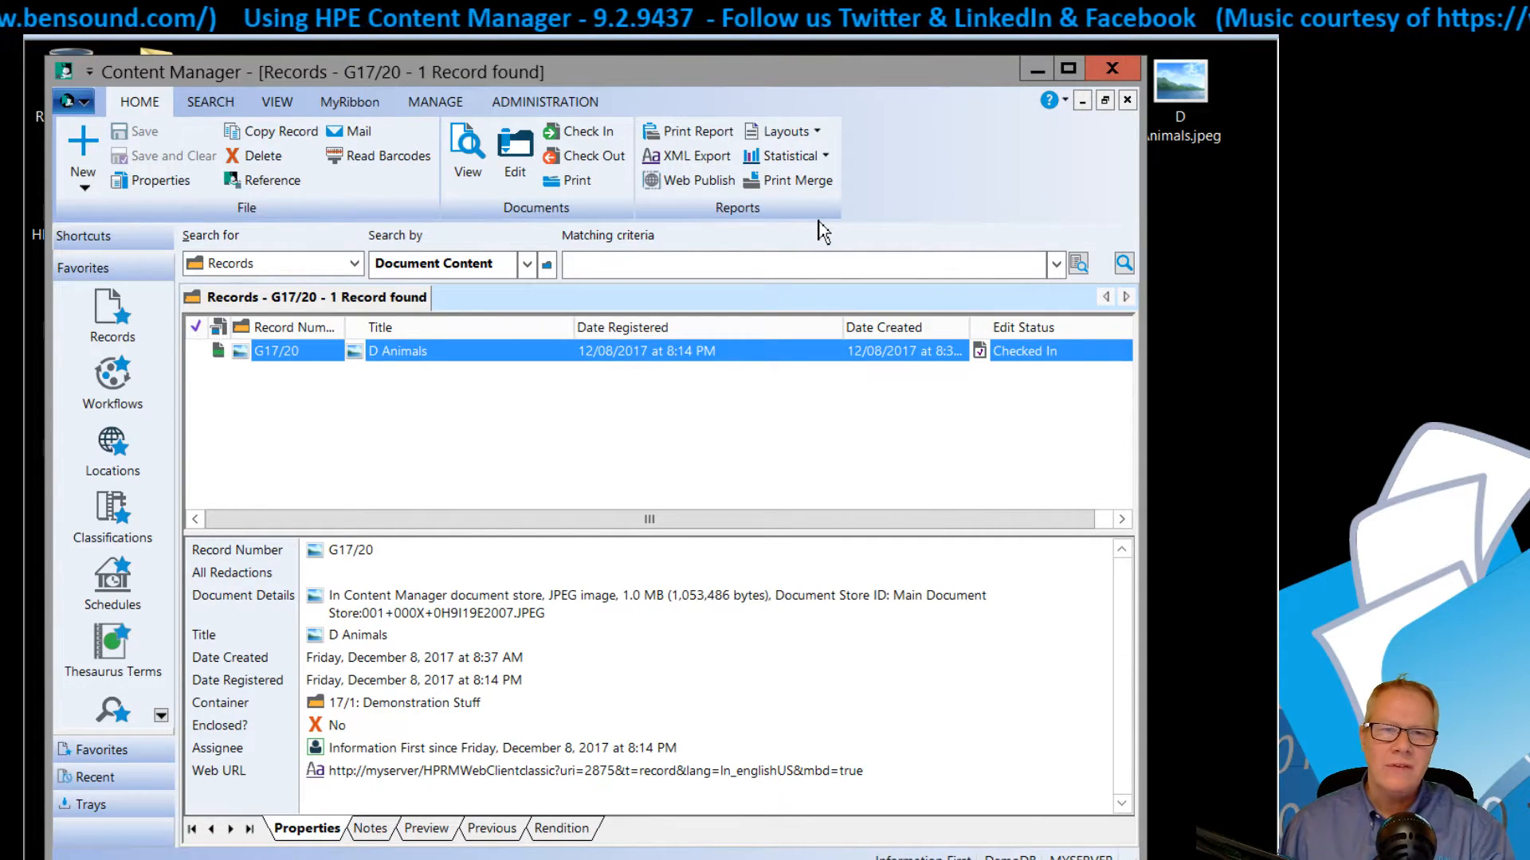
# - Submit a request to create a rendition of the D Animals record for long-term preservation
pyautogui.rightClick(478, 357)
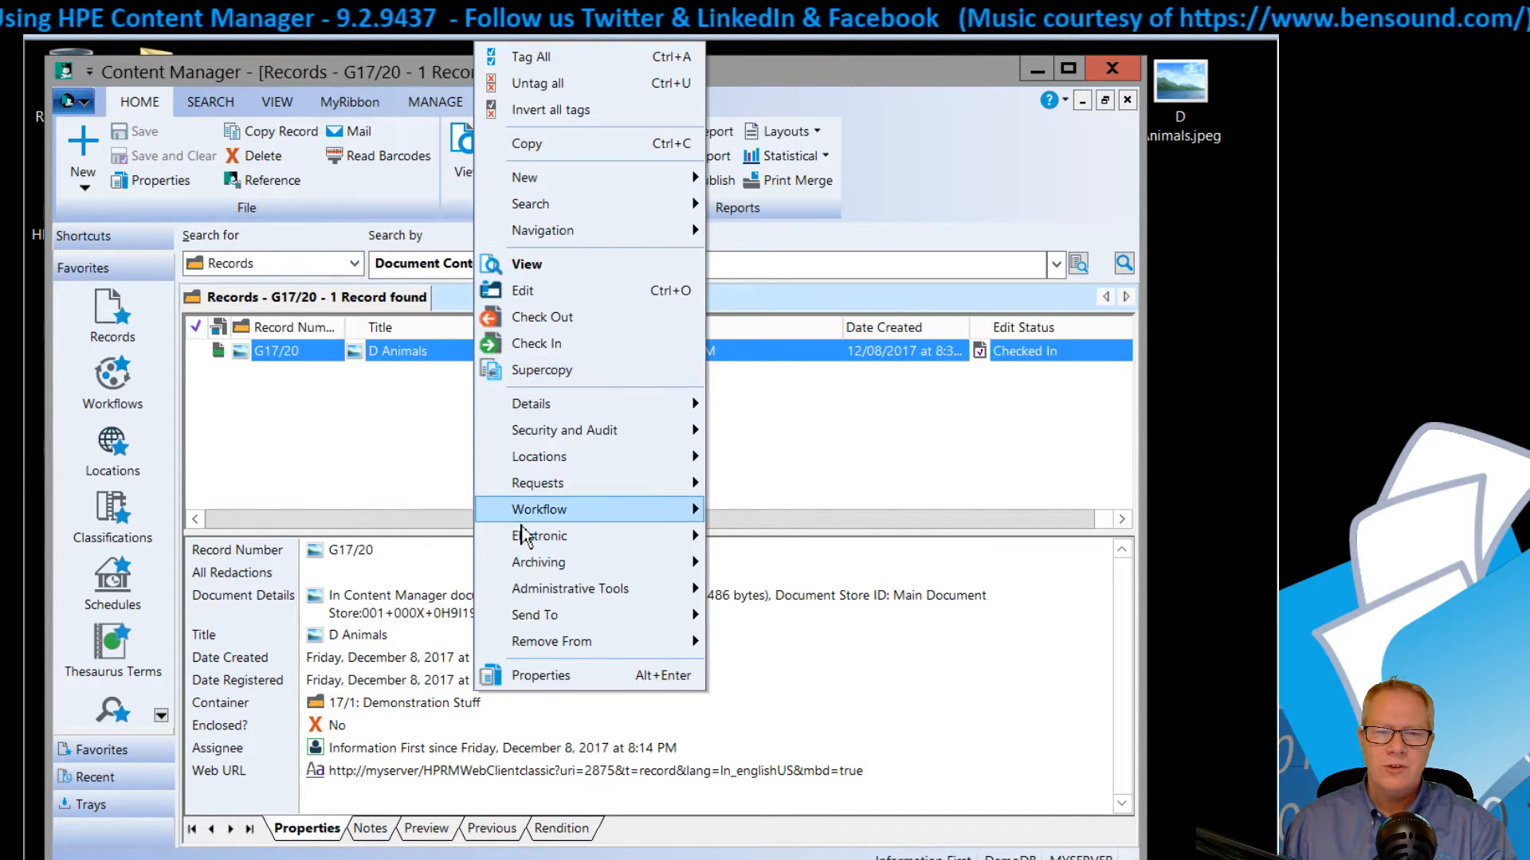
pyautogui.moveTo(529, 536)
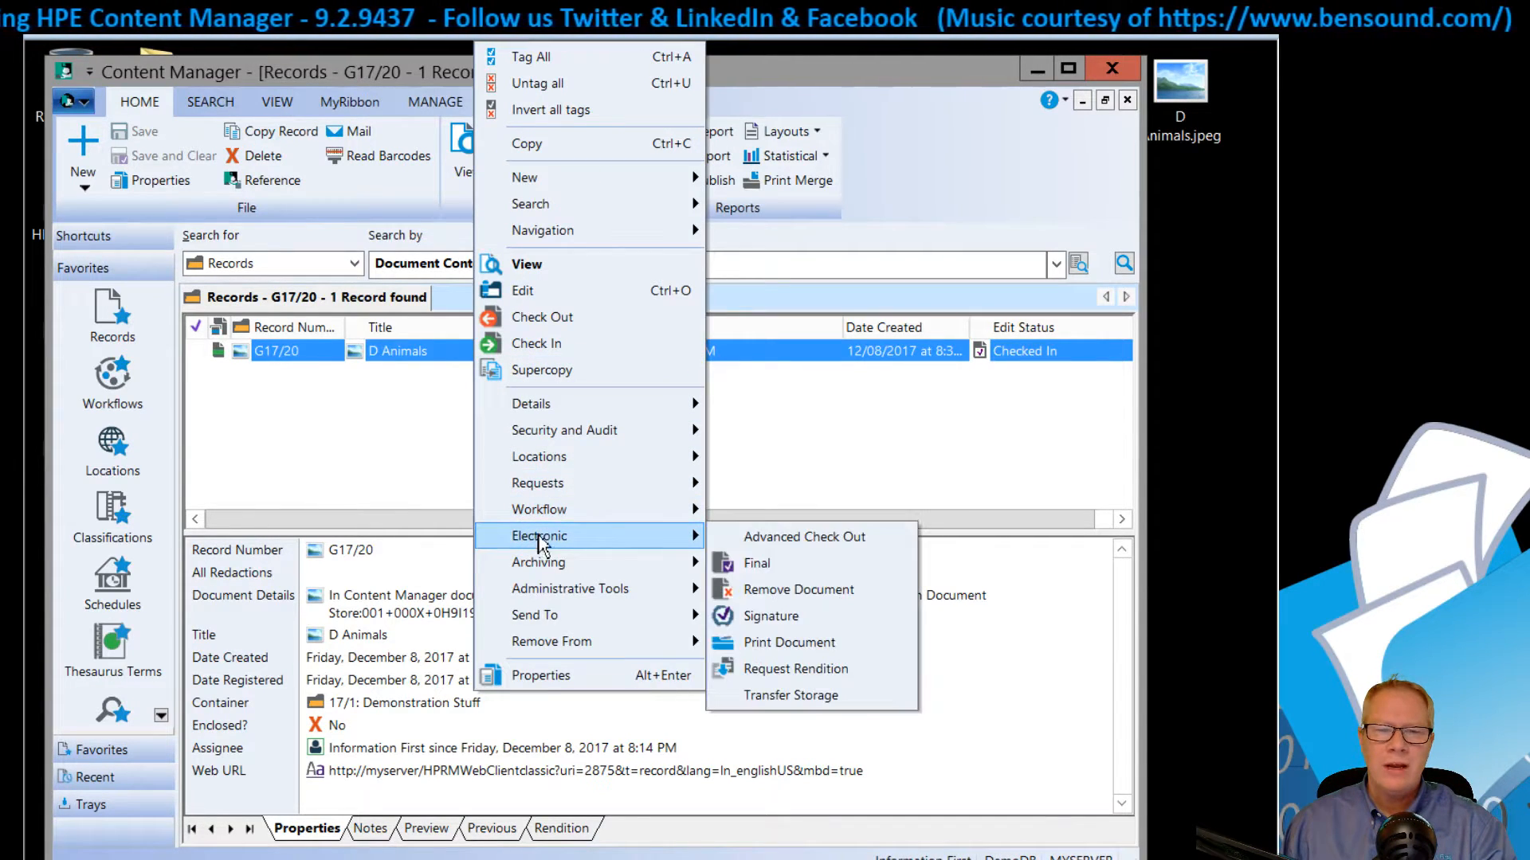
pyautogui.click(757, 672)
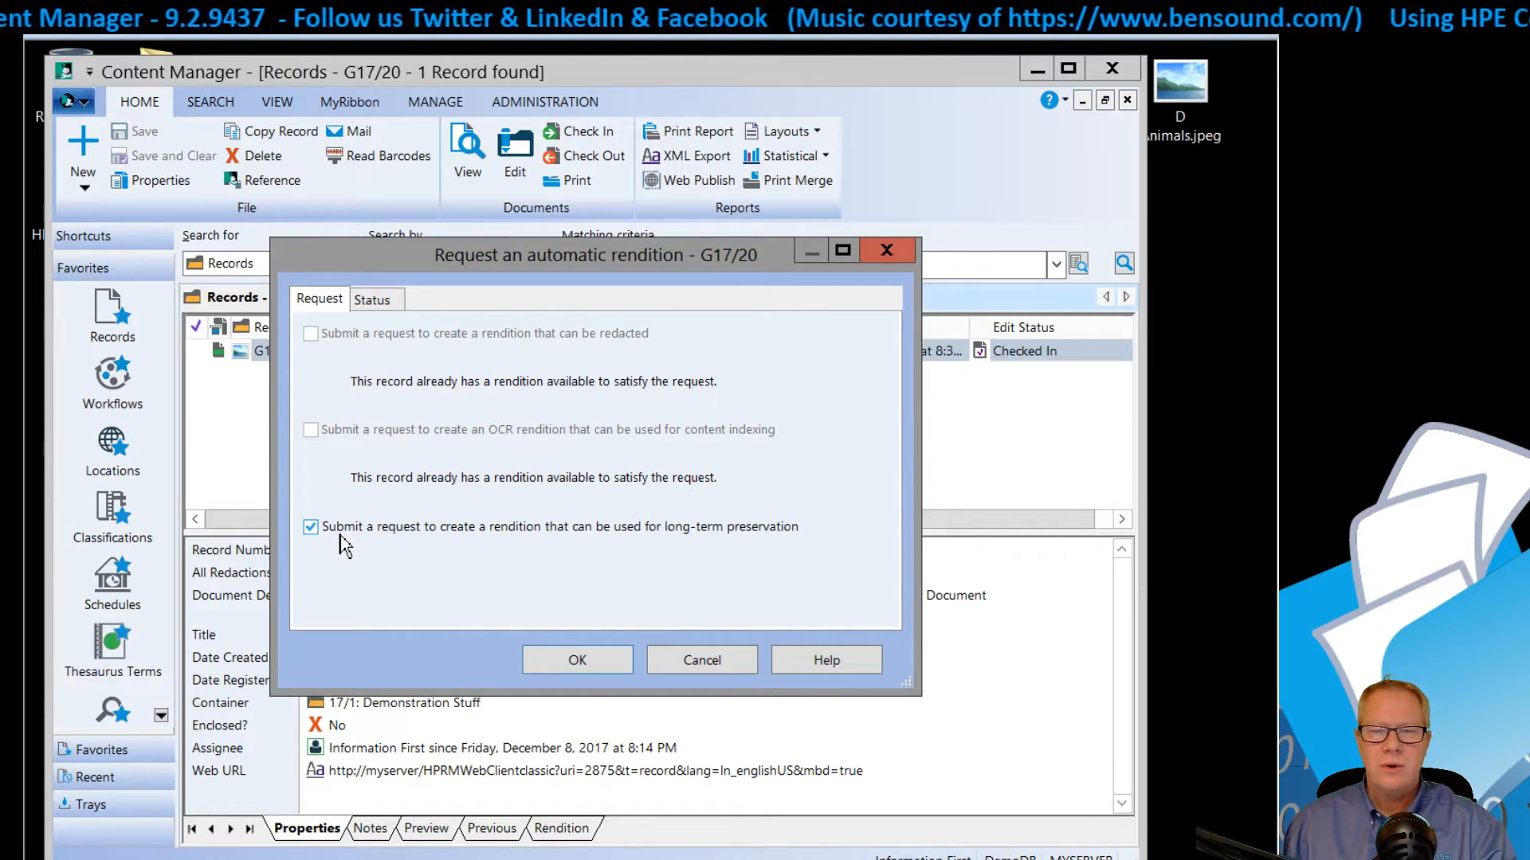
pyautogui.click(572, 659)
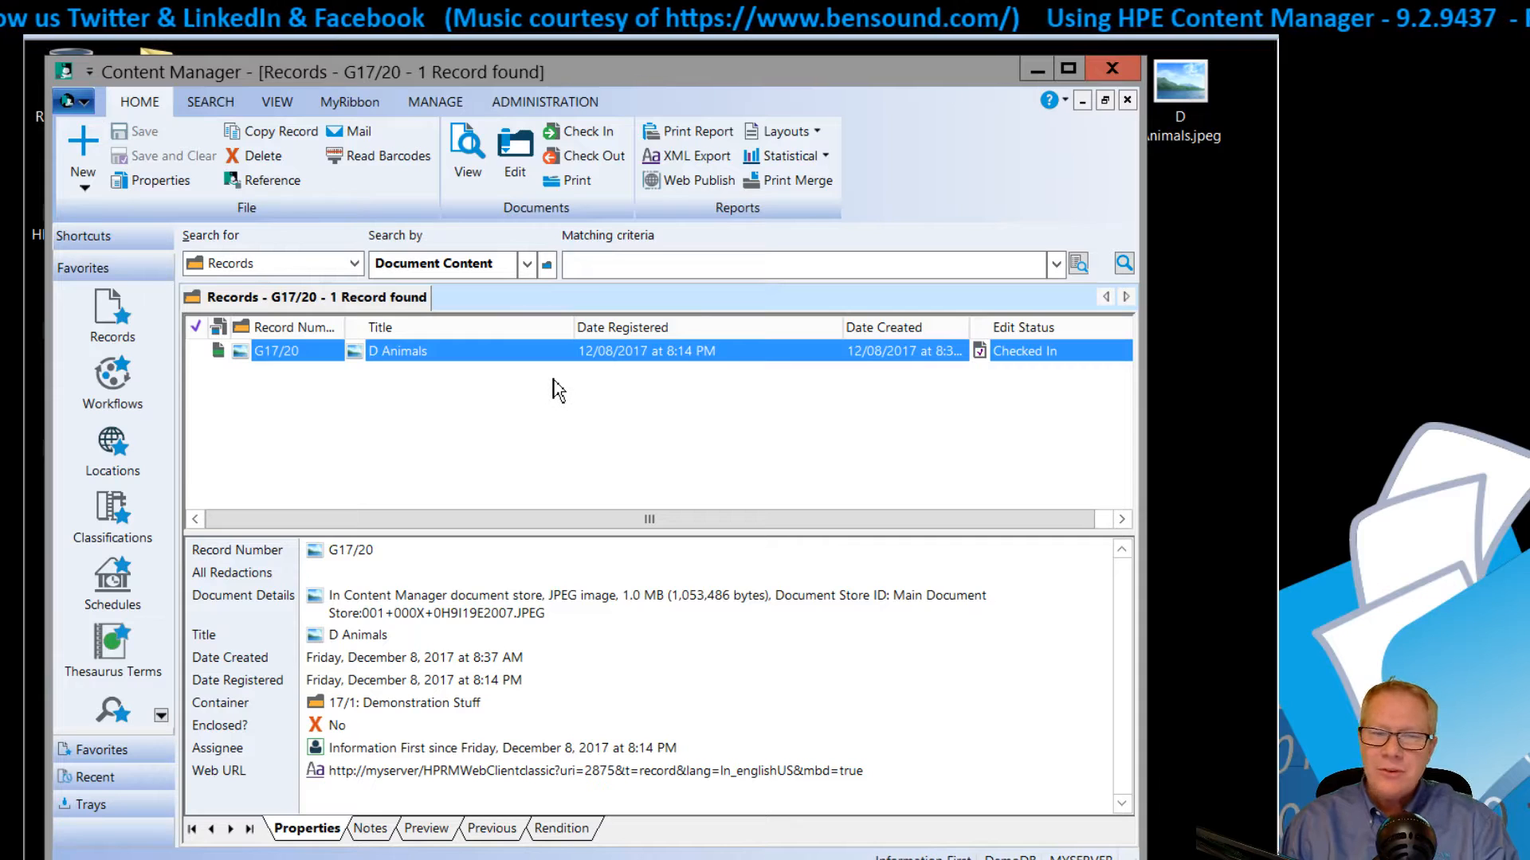
# - Reindex the D Animals record, including its additional fields
pyautogui.rightClick(508, 350)
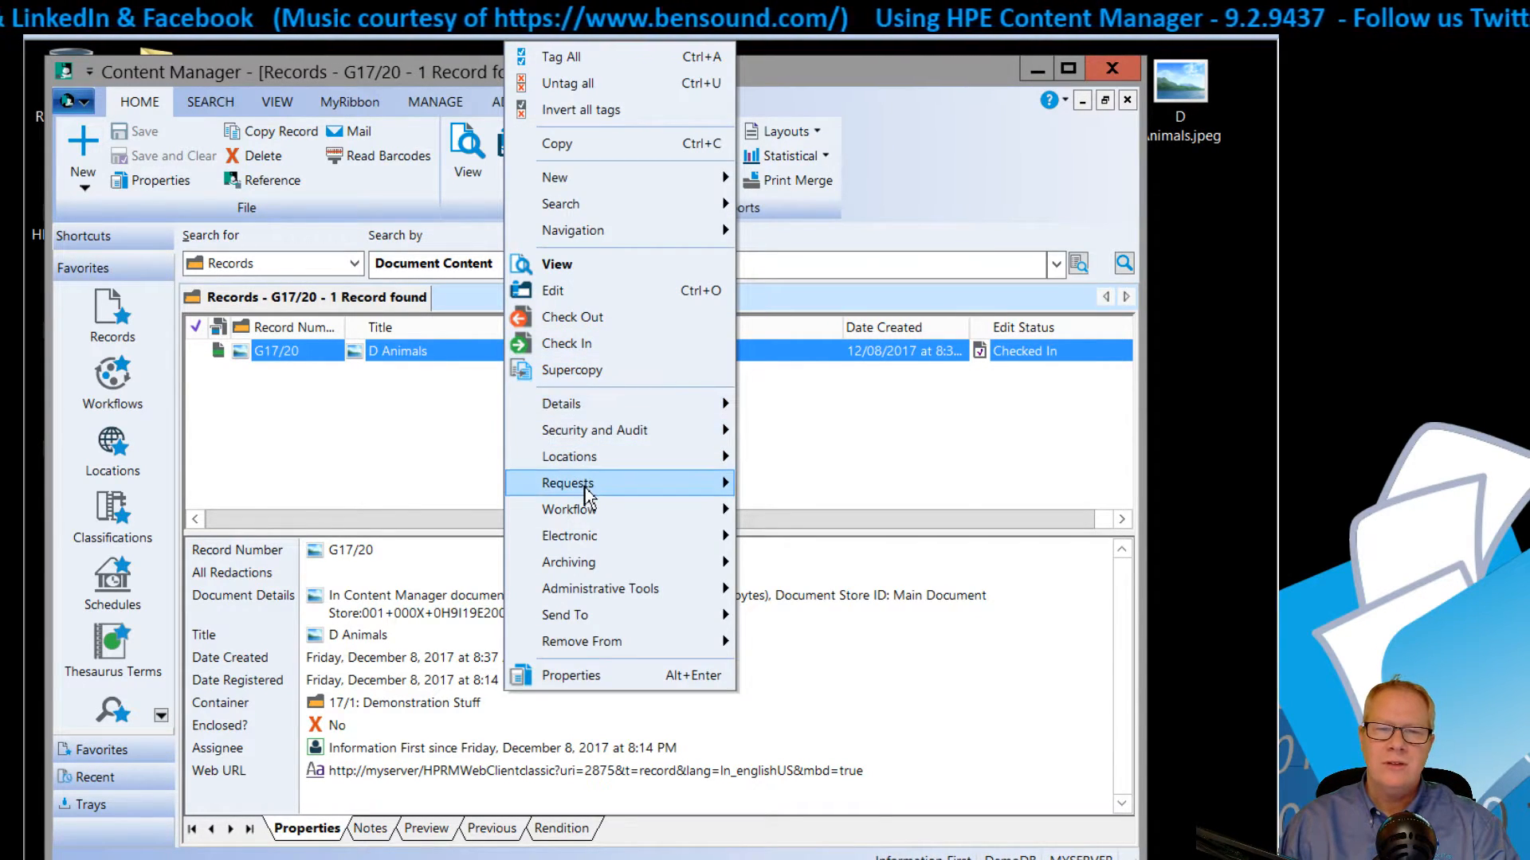
pyautogui.moveTo(707, 593)
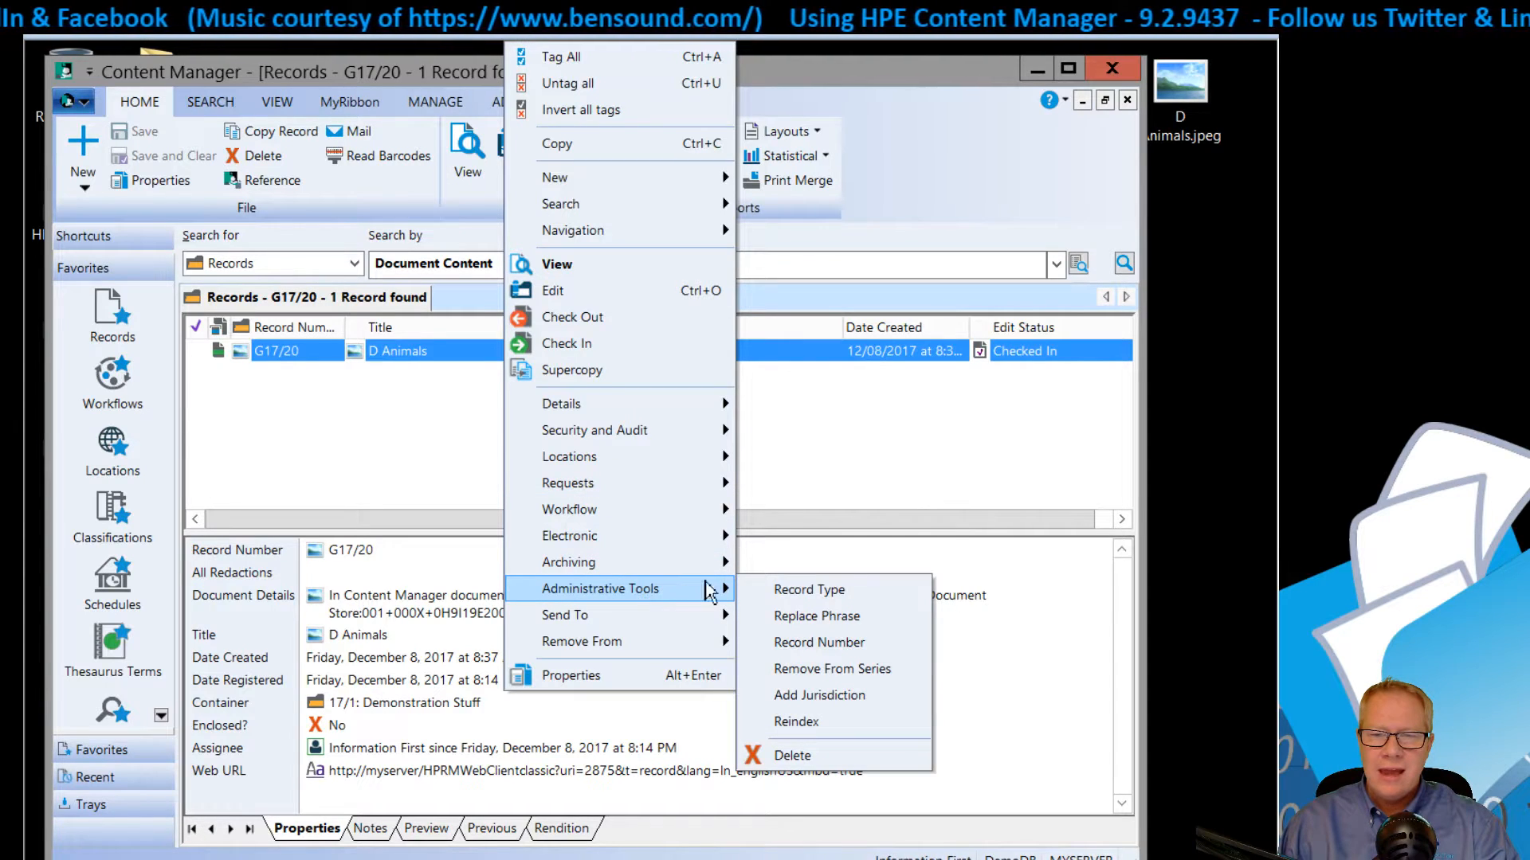
pyautogui.click(814, 723)
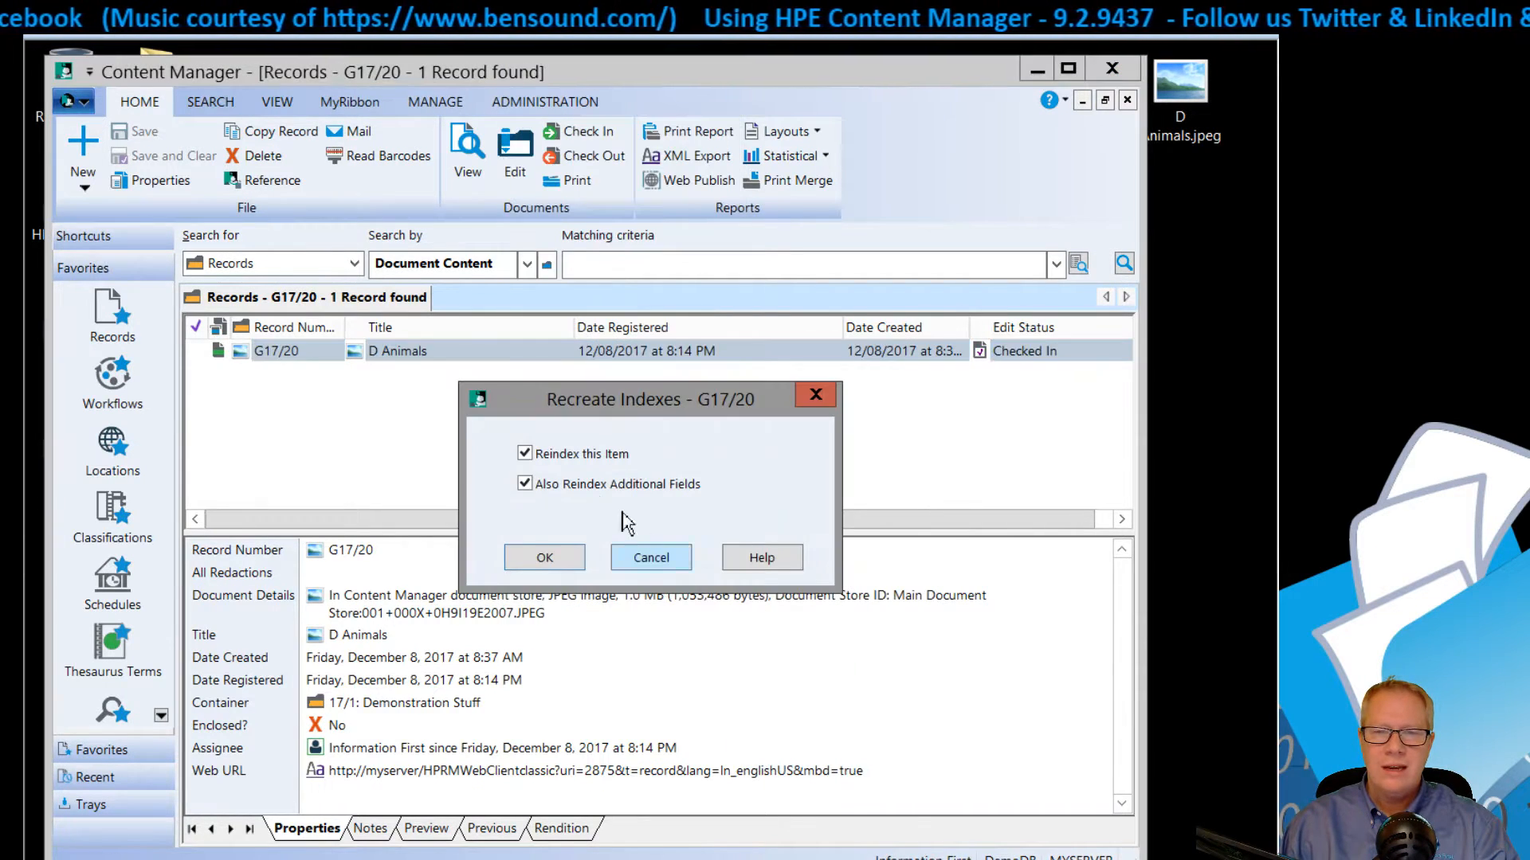
pyautogui.click(545, 559)
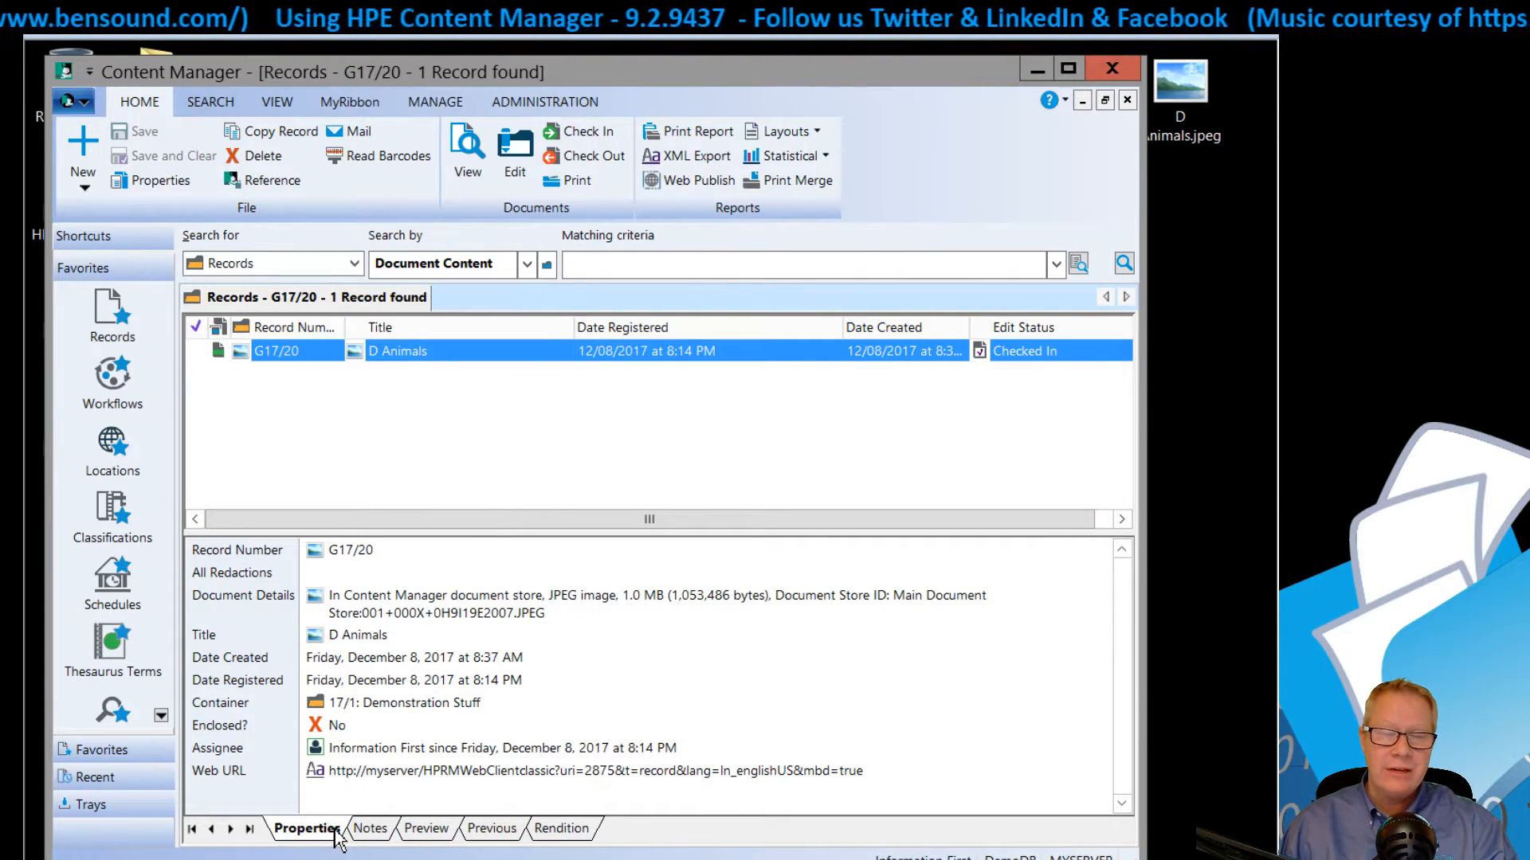
# - Examine the D Animals record's original document preview, its previous record view and its rendered image
pyautogui.click(425, 830)
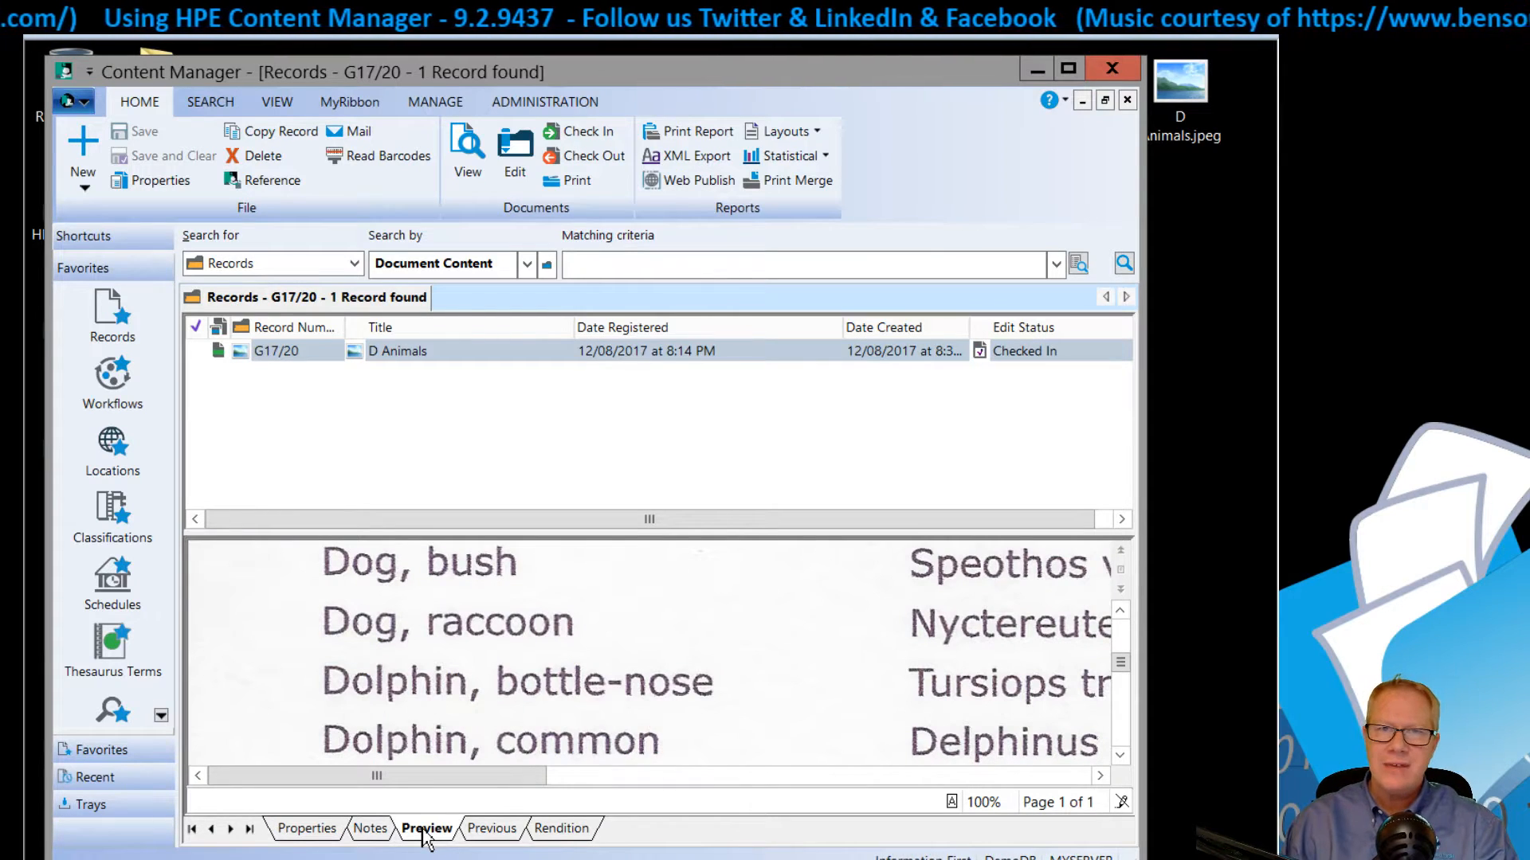
pyautogui.moveTo(1123, 668); pyautogui.dragTo(1136, 623)
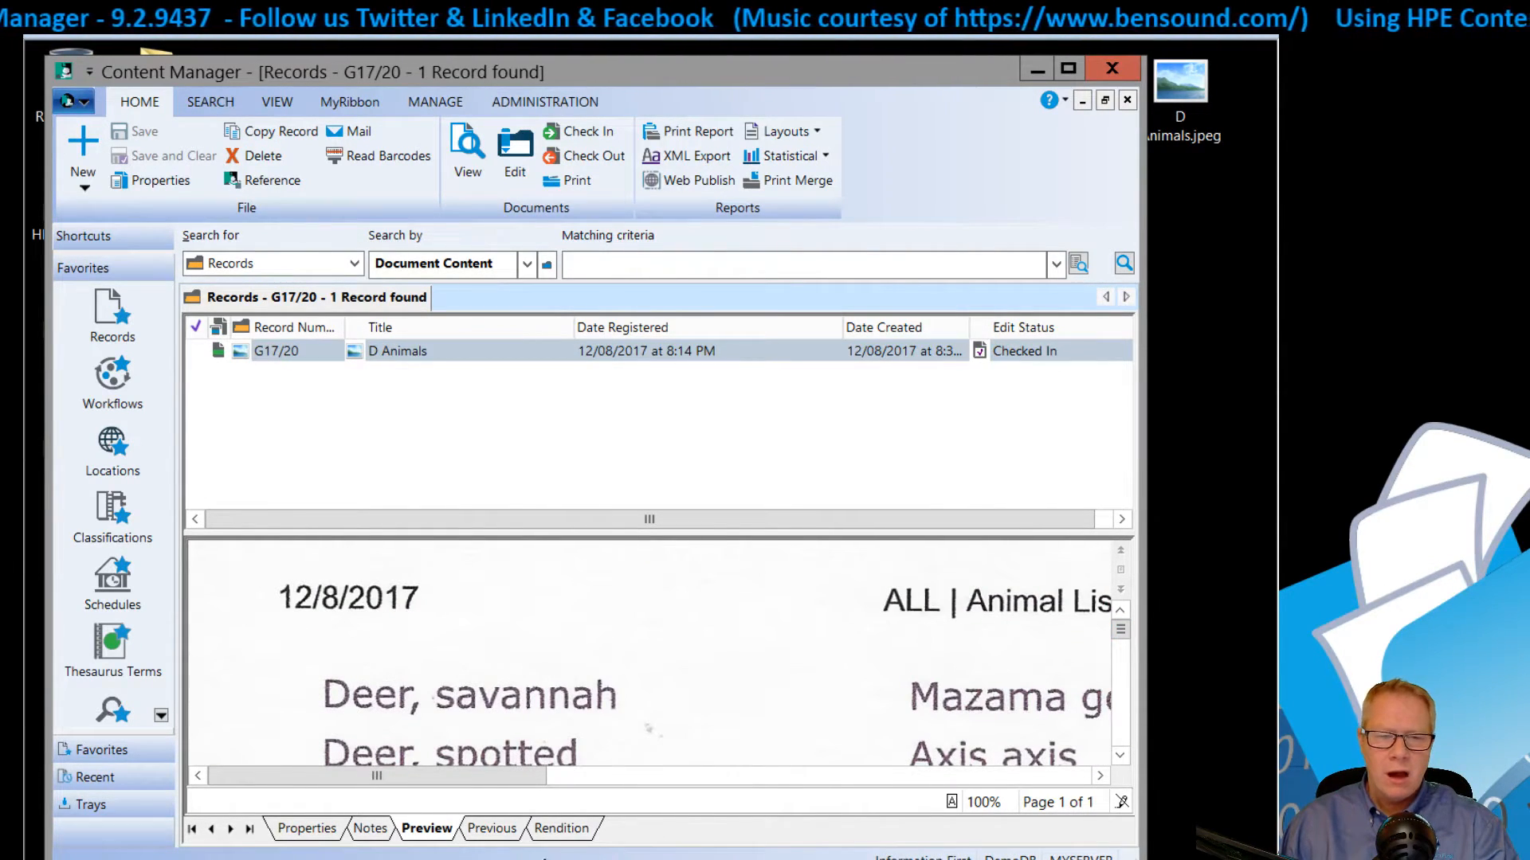
pyautogui.click(490, 829)
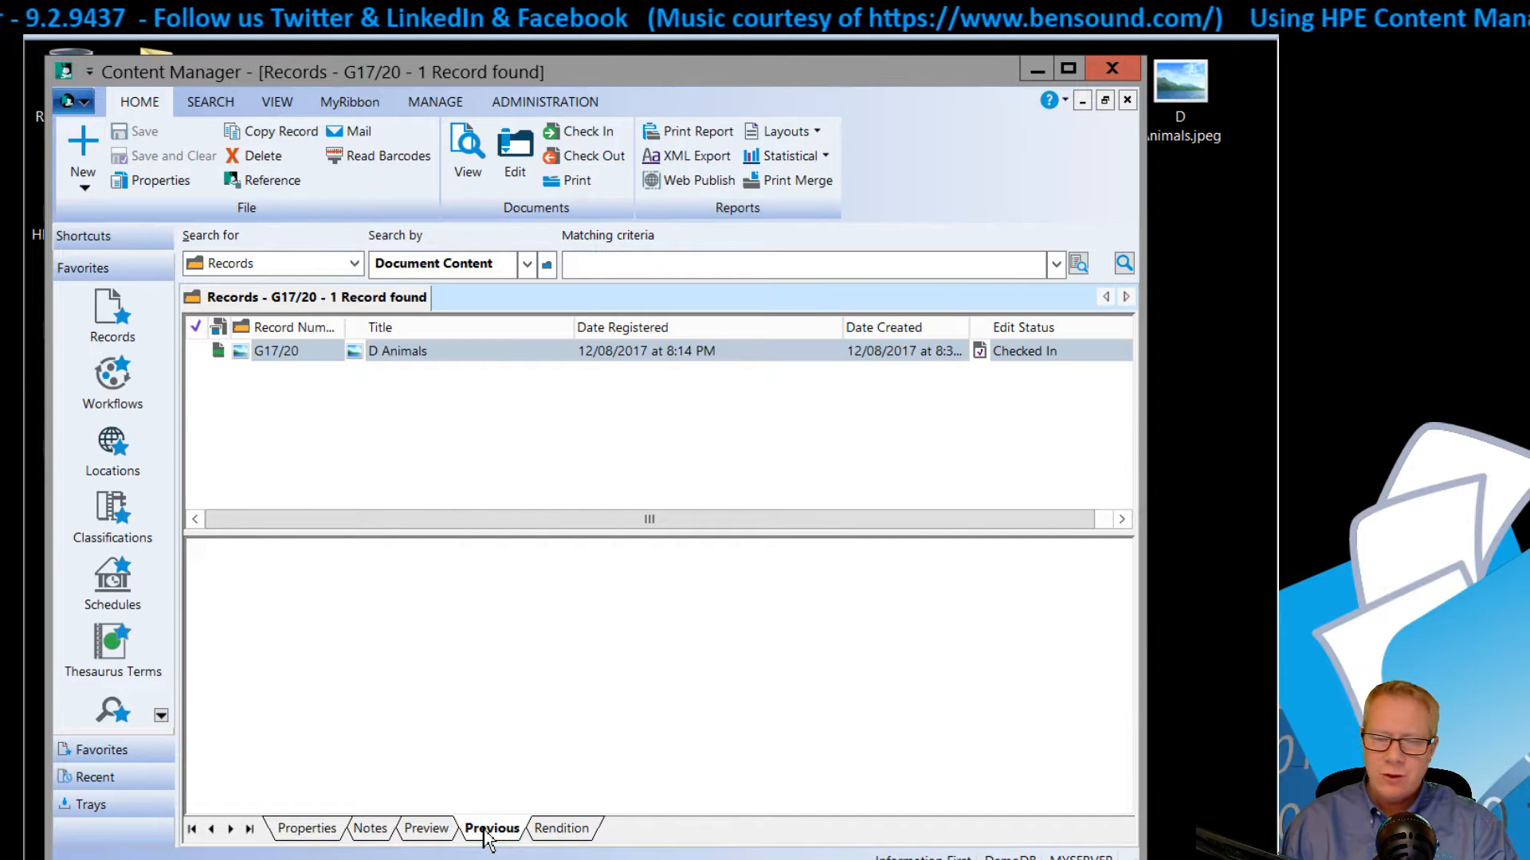
pyautogui.click(564, 831)
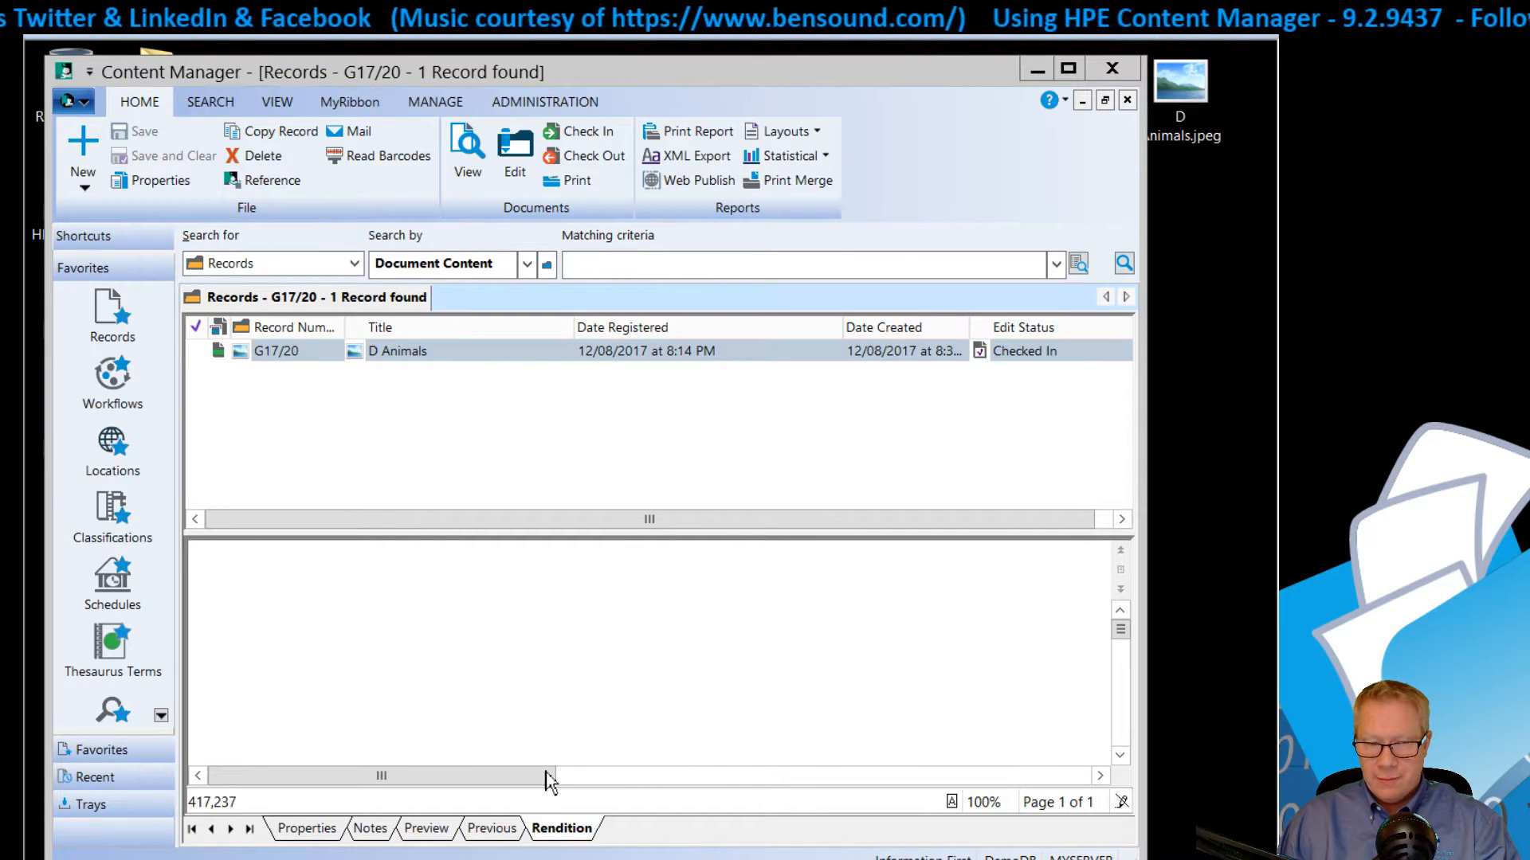
pyautogui.moveTo(549, 781); pyautogui.dragTo(530, 781)
pyautogui.moveTo(655, 776); pyautogui.dragTo(444, 802)
pyautogui.scroll(-10, 797, 693)
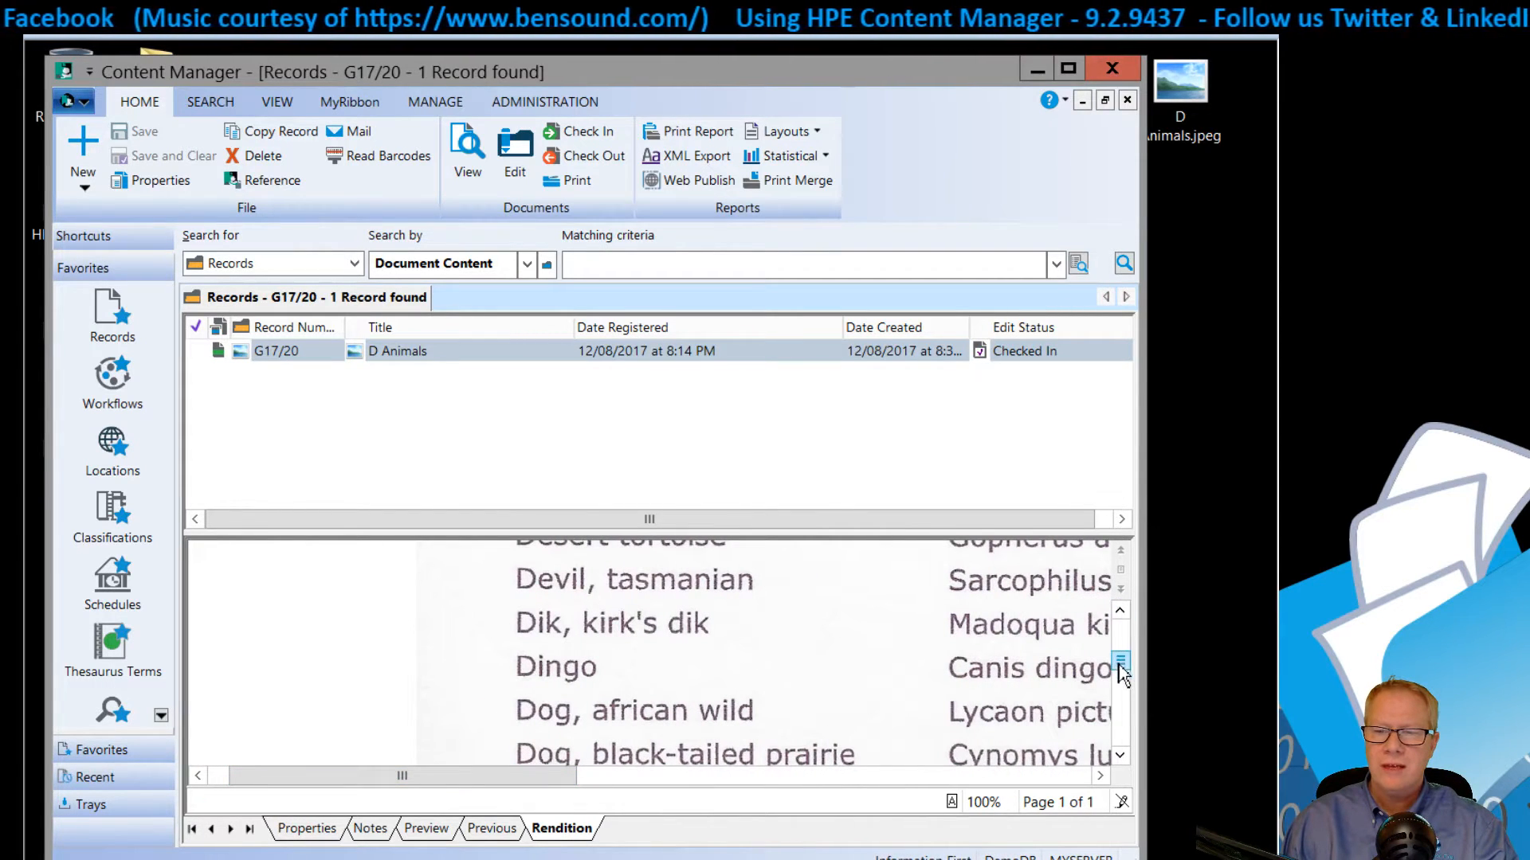
pyautogui.scroll(-10, 1122, 673)
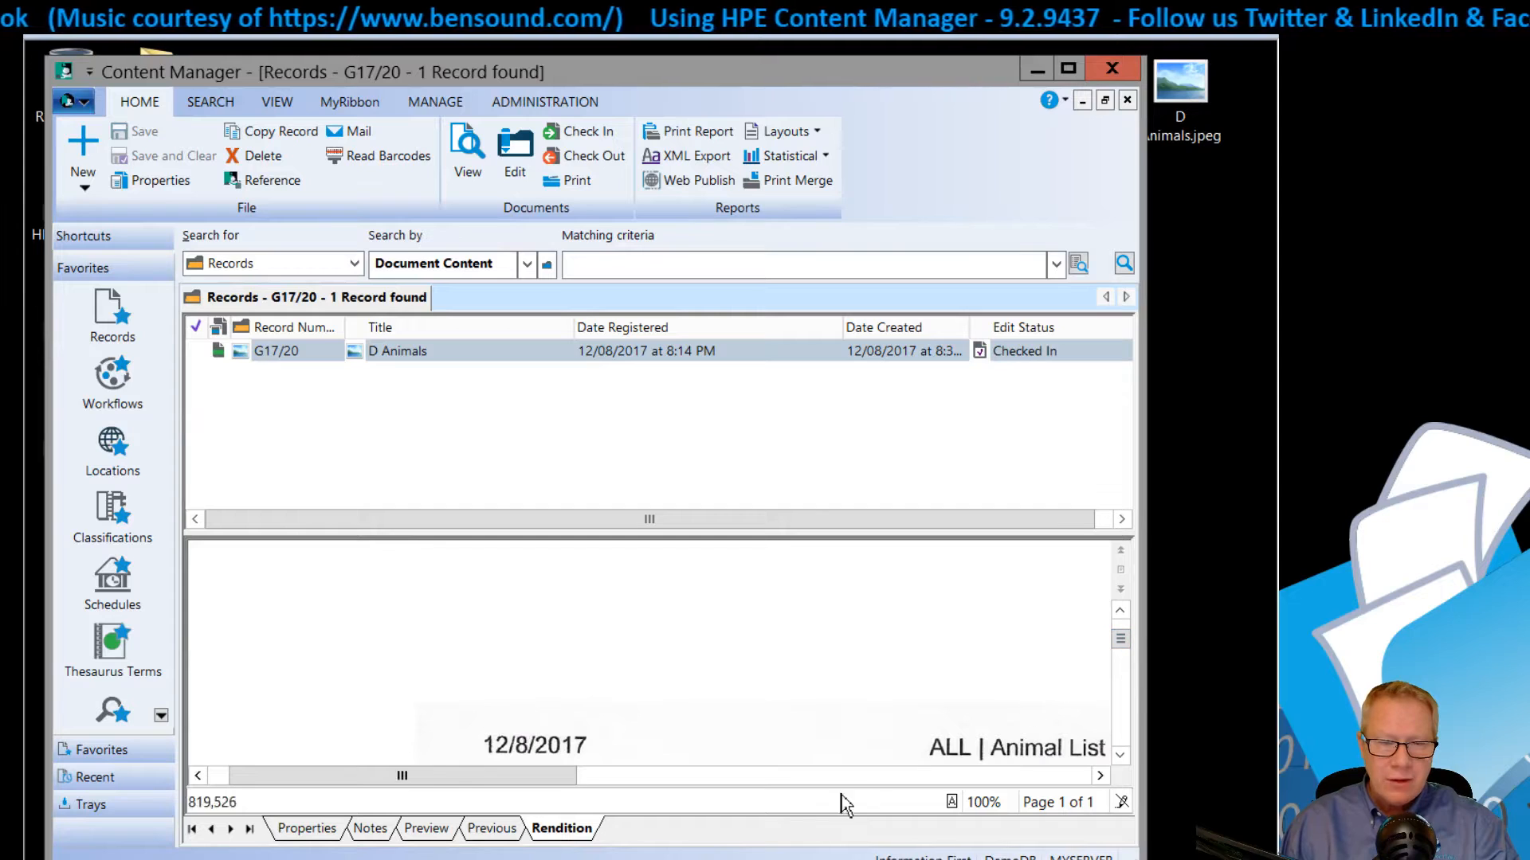
pyautogui.moveTo(536, 792); pyautogui.dragTo(515, 792)
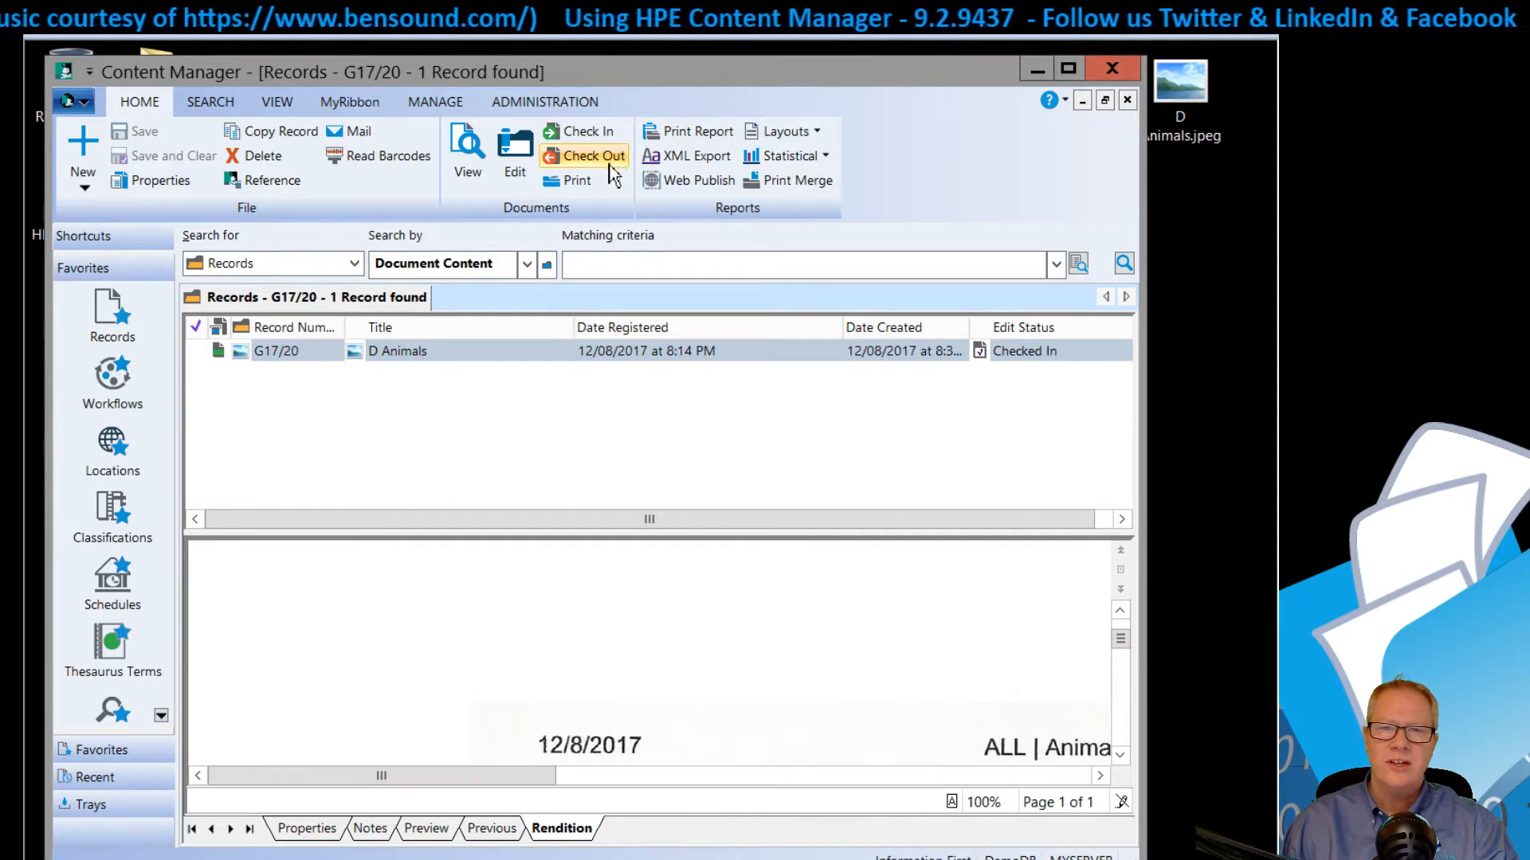
# - Open the D Animals record's renditions list in its properties and widen the window to show the complete rendition details
pyautogui.rightClick(596, 368)
pyautogui.moveTo(680, 431)
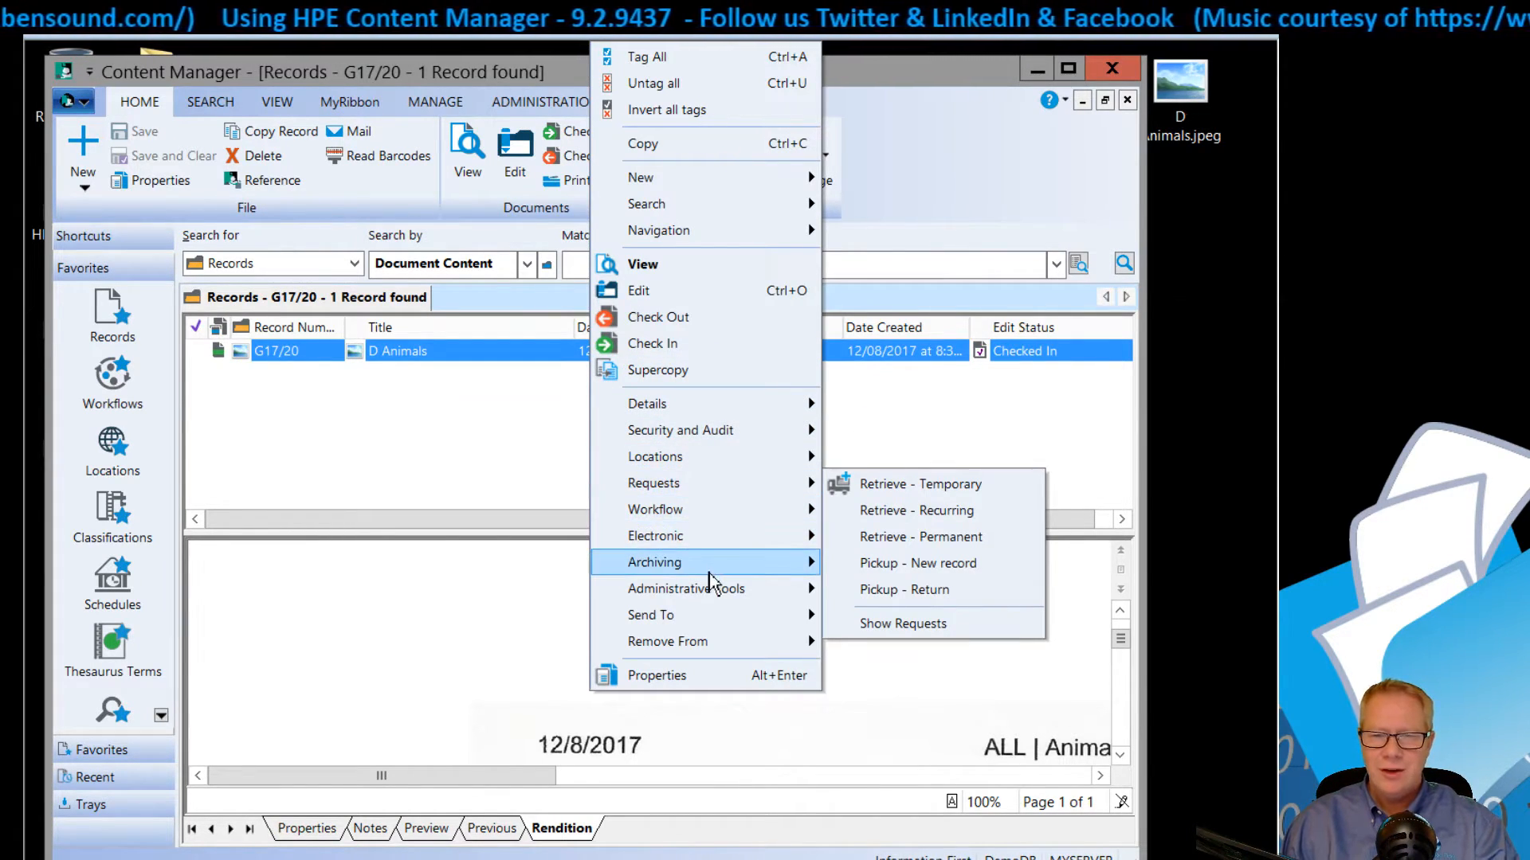
pyautogui.click(694, 677)
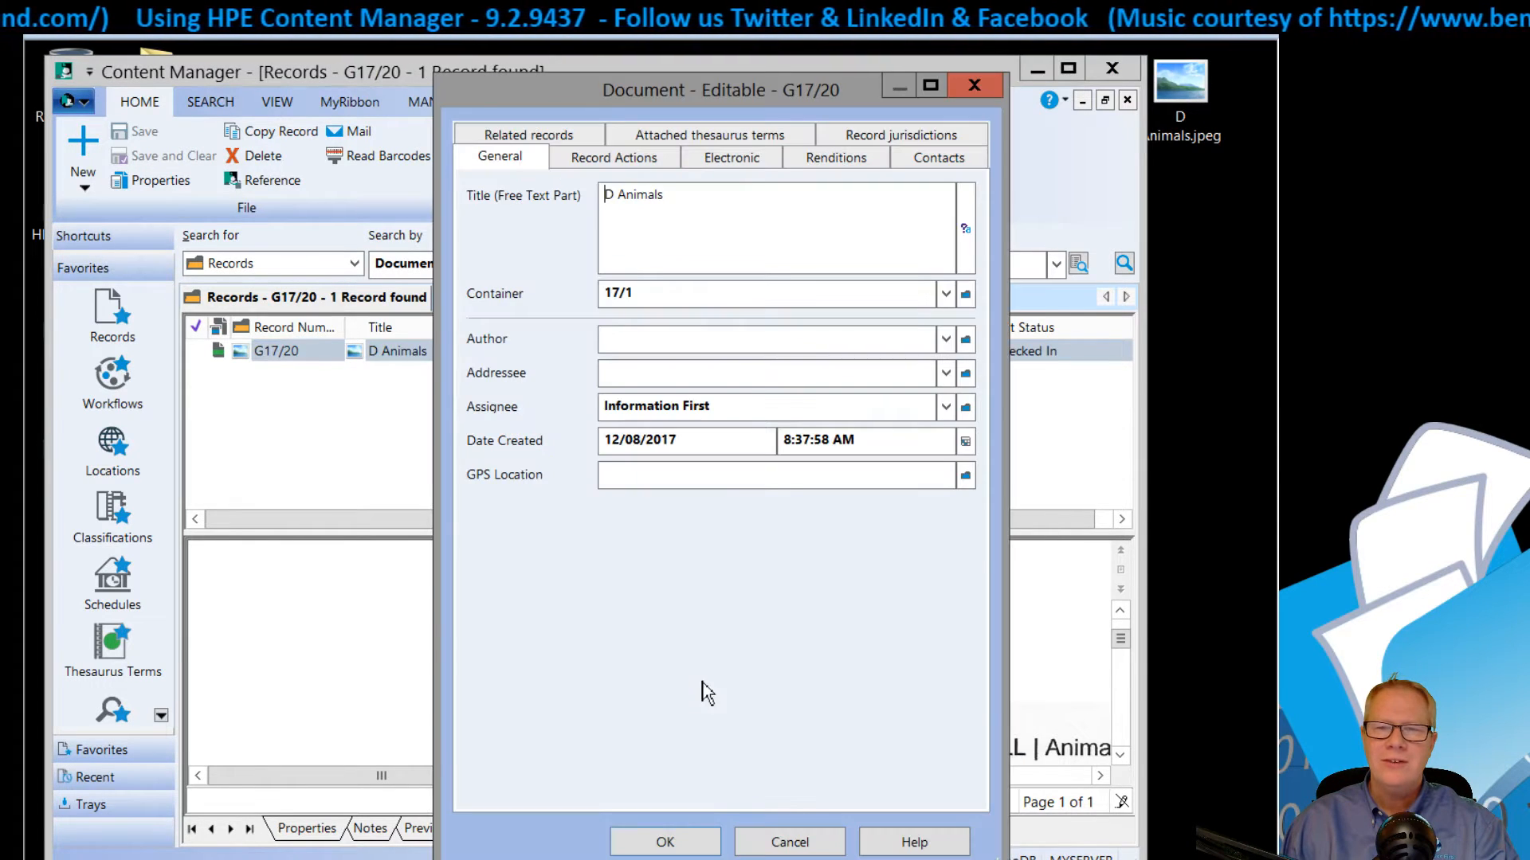
pyautogui.click(861, 160)
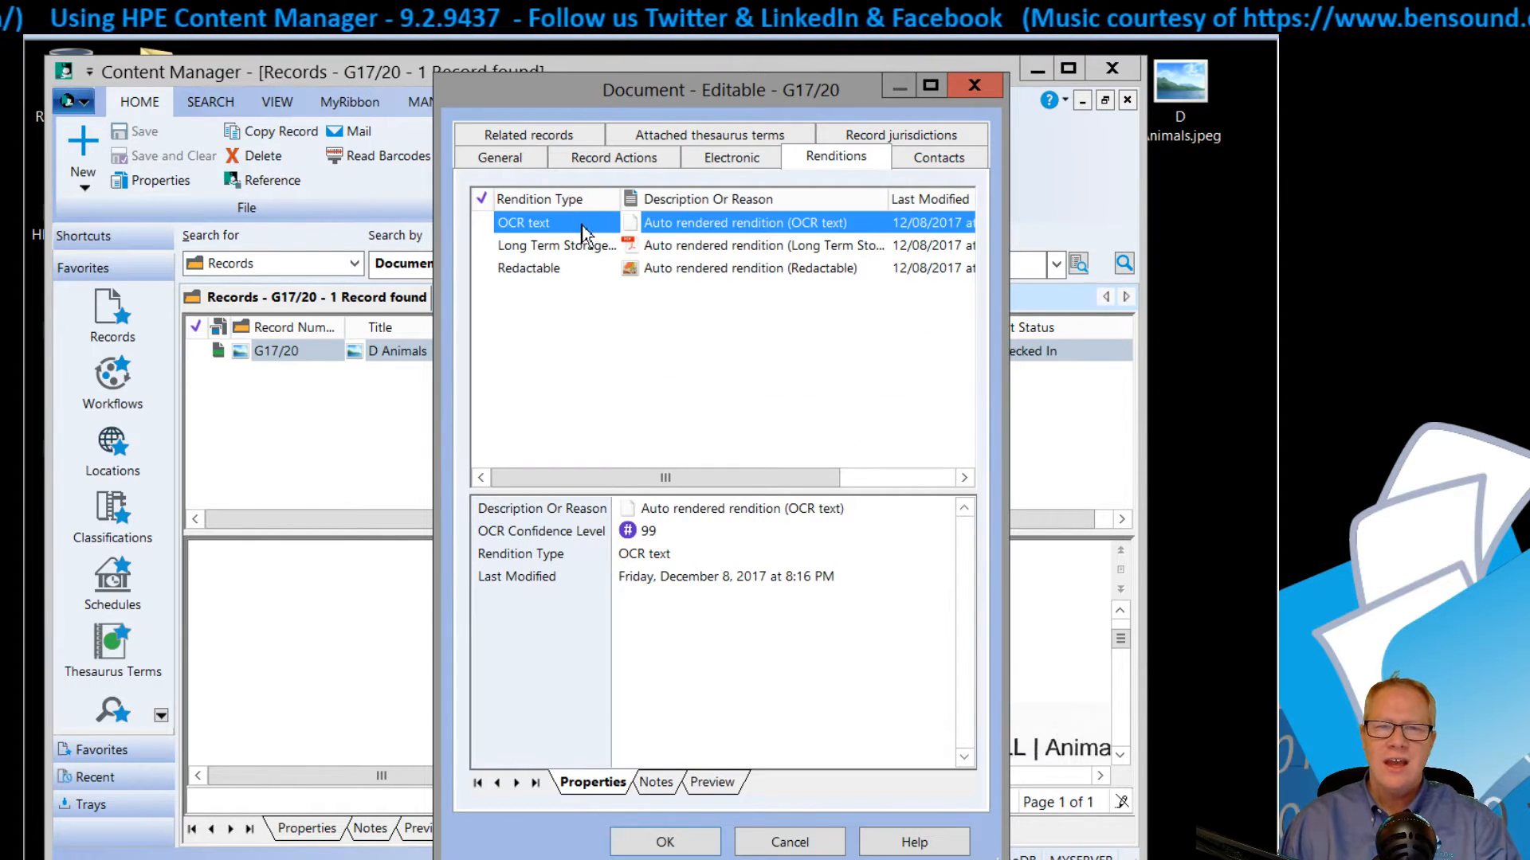
pyautogui.moveTo(489, 89); pyautogui.dragTo(299, 89)
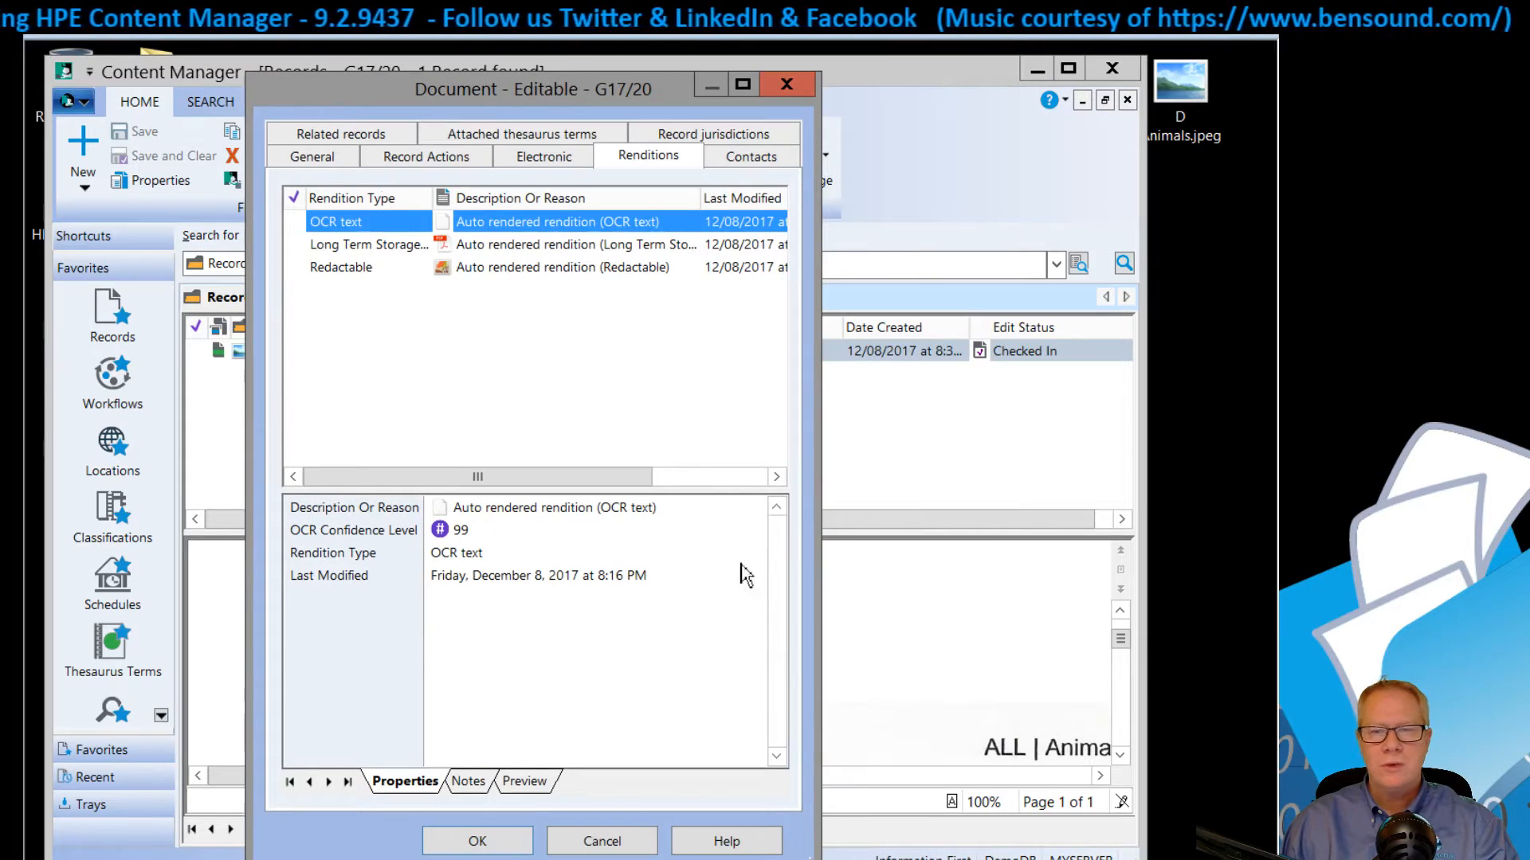
pyautogui.moveTo(812, 857); pyautogui.dragTo(1102, 766)
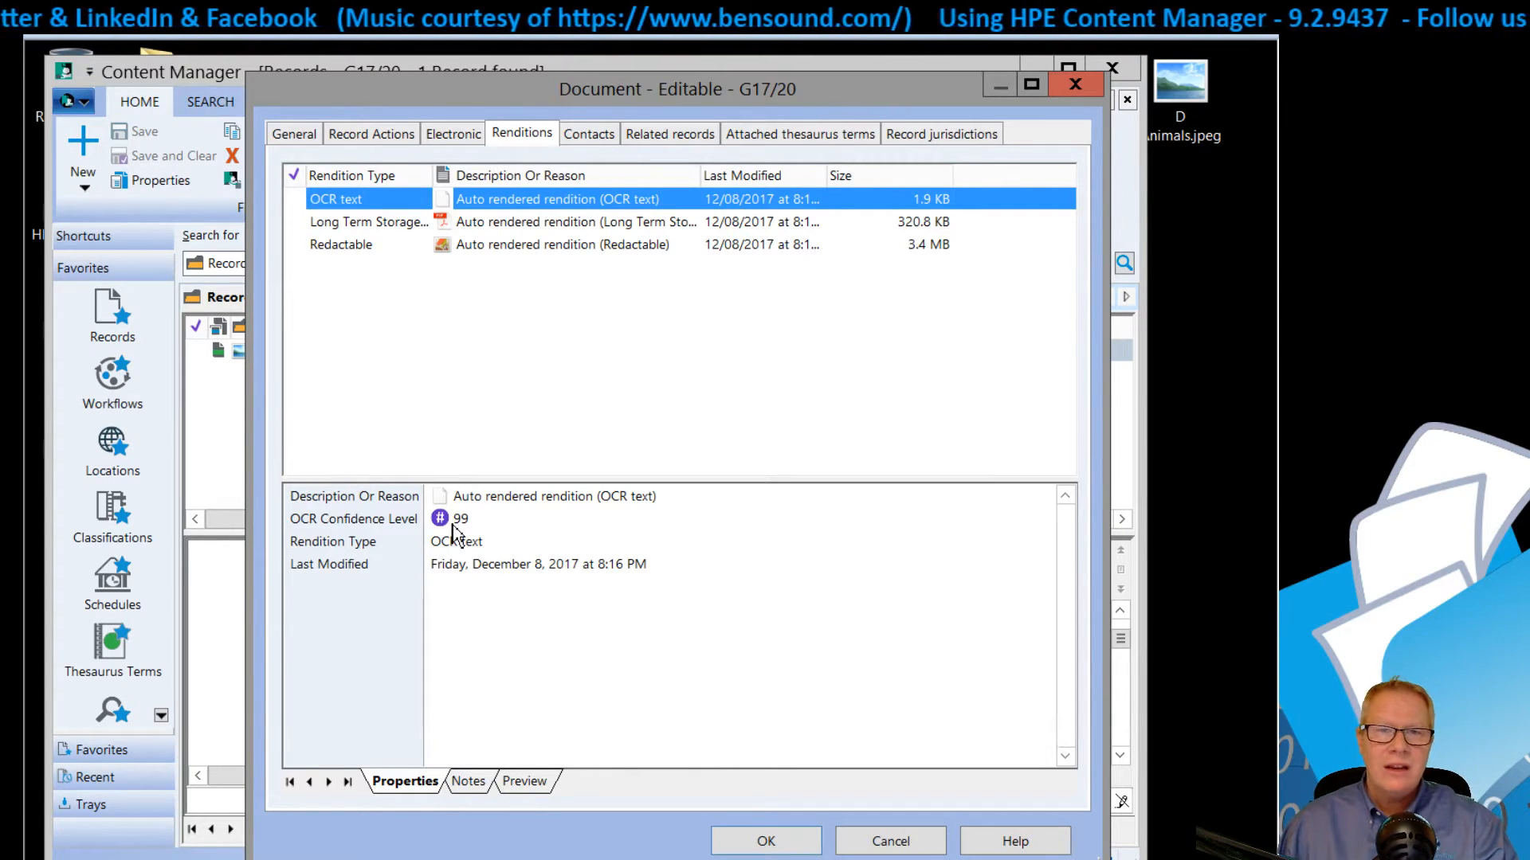
# - Compare the details of the Long Term Storage and Redactable renditions, and open the Long Term Storage PDF rendition for viewing
pyautogui.click(510, 224)
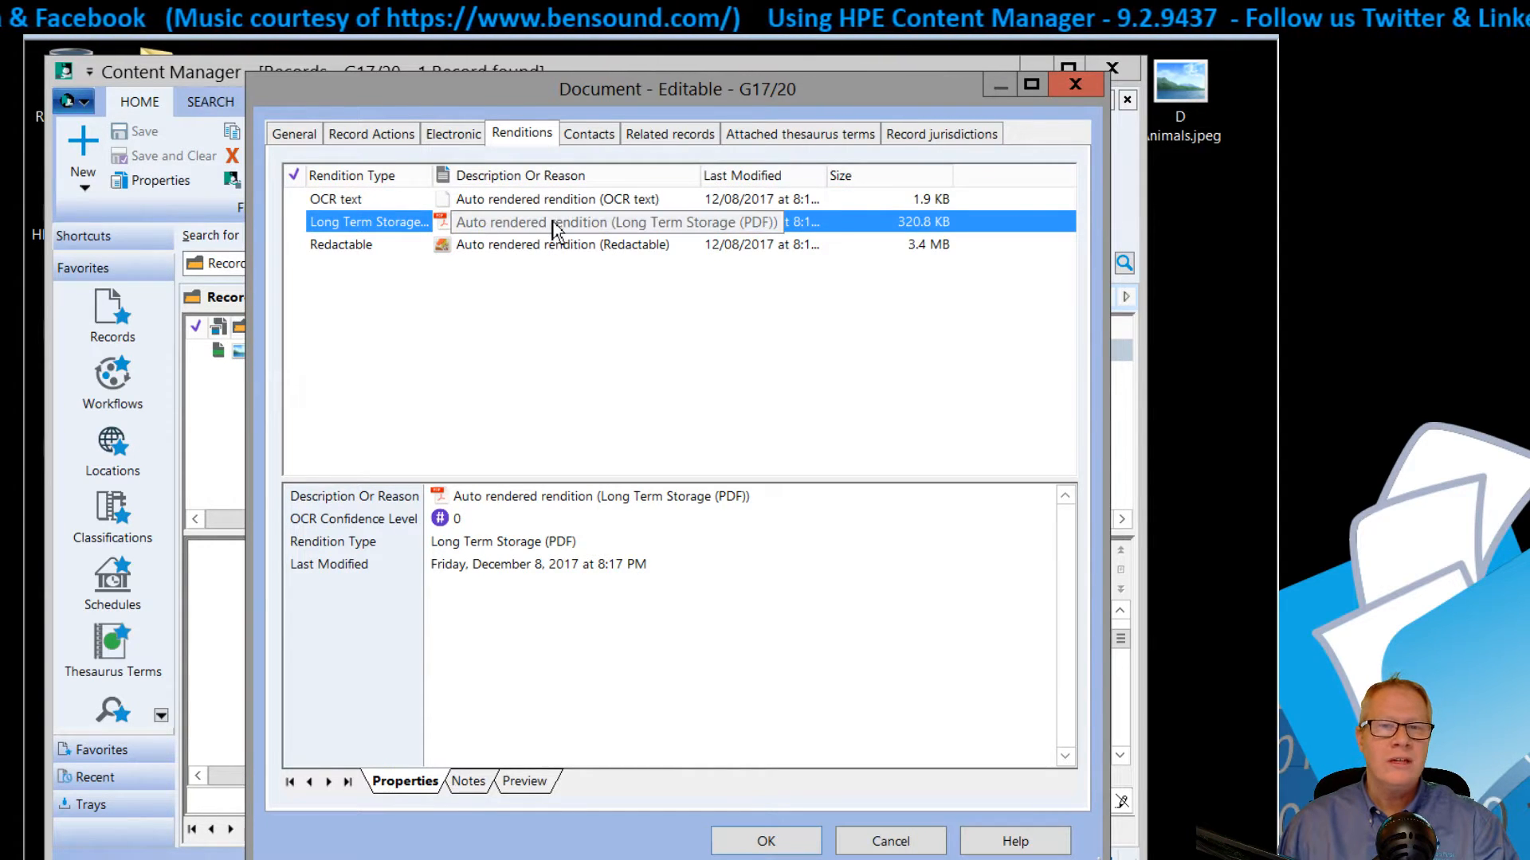
pyautogui.click(514, 251)
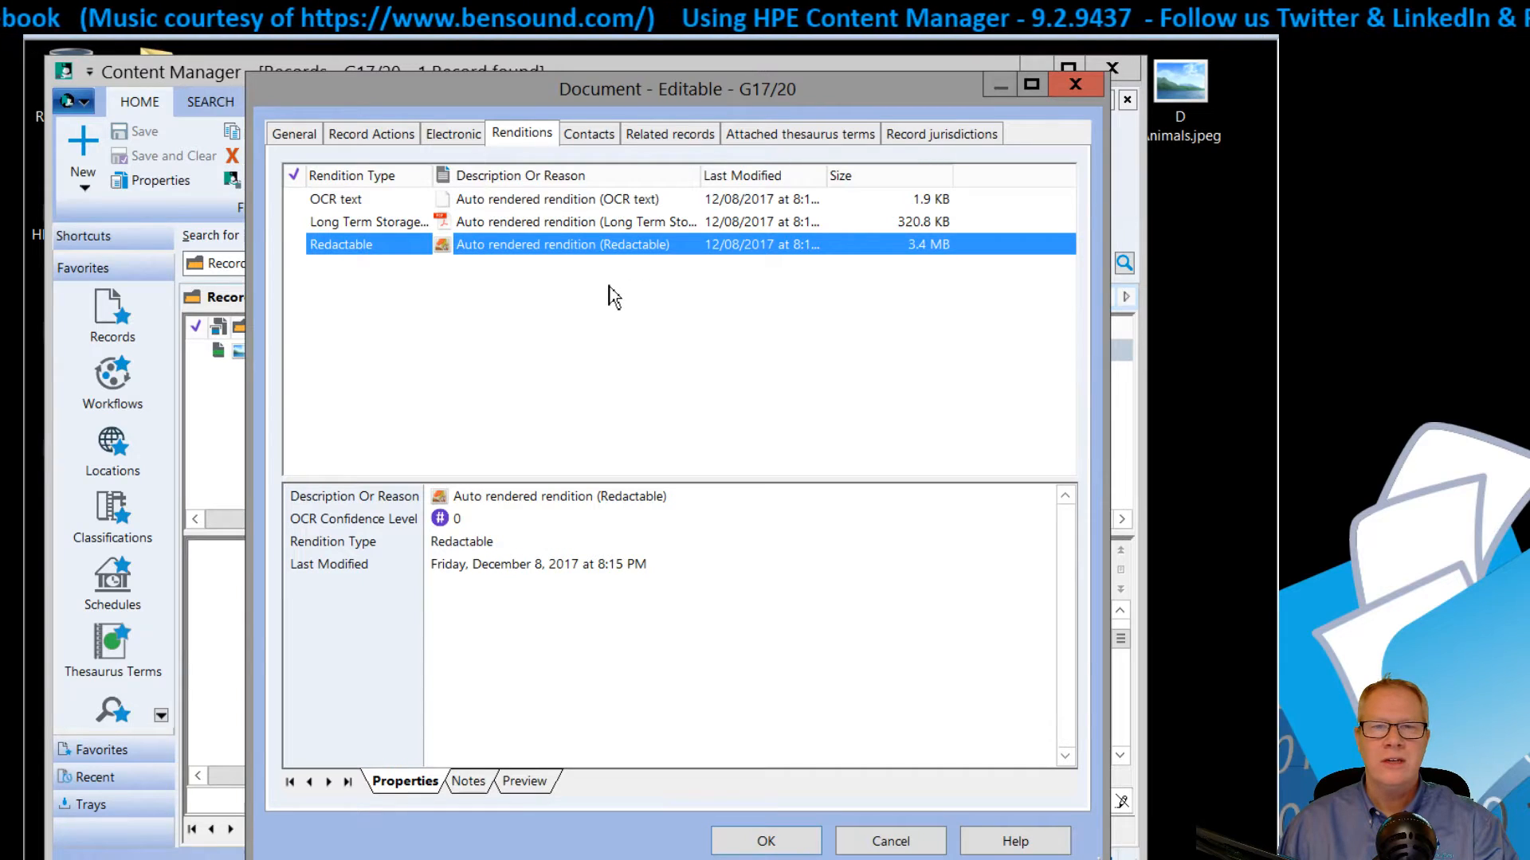
pyautogui.click(549, 231)
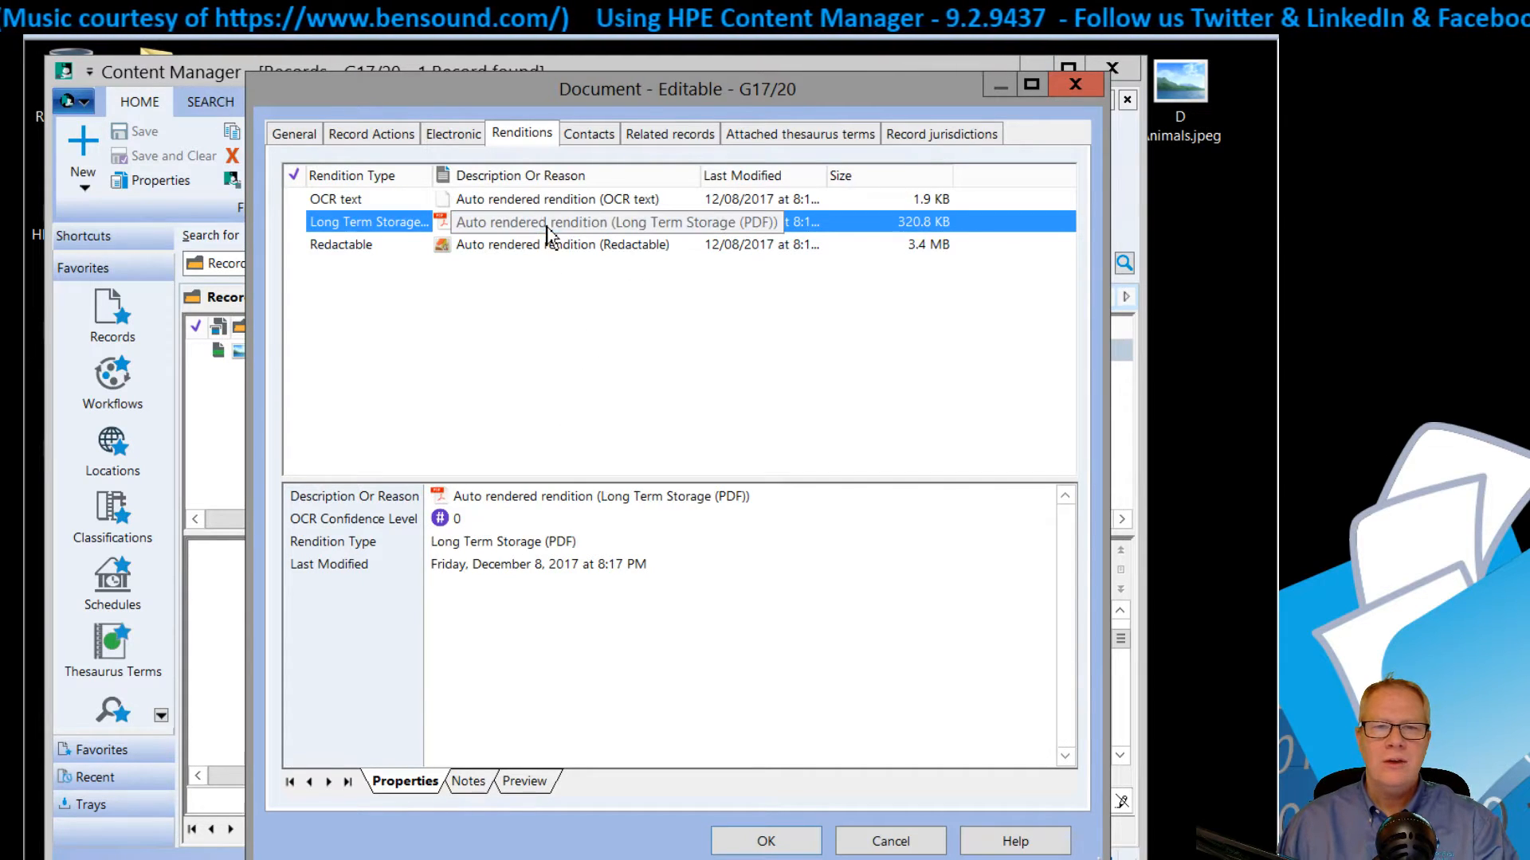
pyautogui.rightClick(495, 223)
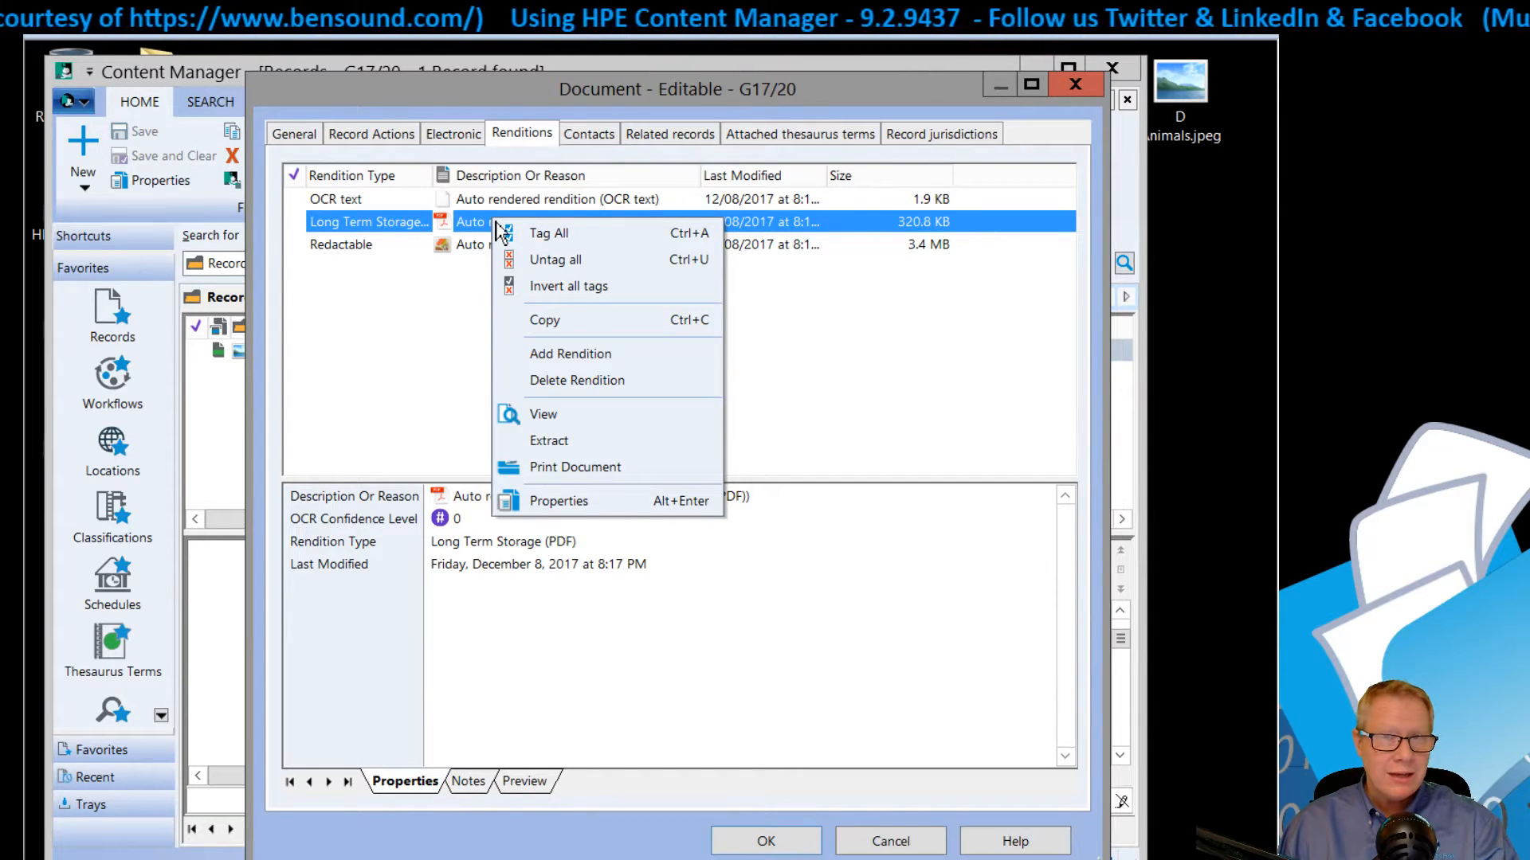
pyautogui.click(541, 416)
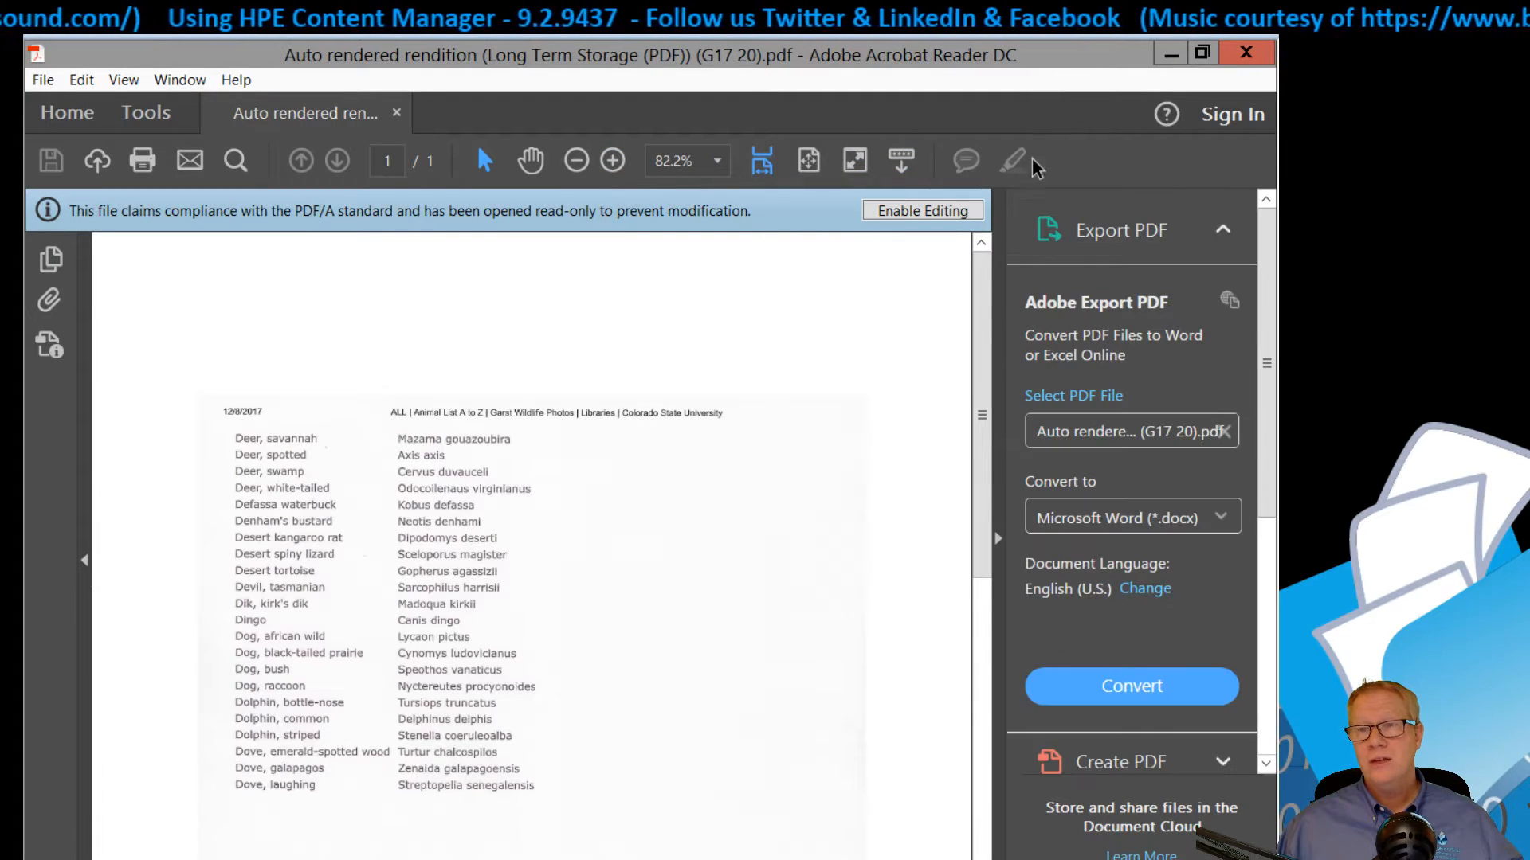
# - Search the Long Term Storage PDF for "dolphin", and close the PDF and its reader
pyautogui.click(235, 160)
pyautogui.write('dolphin')
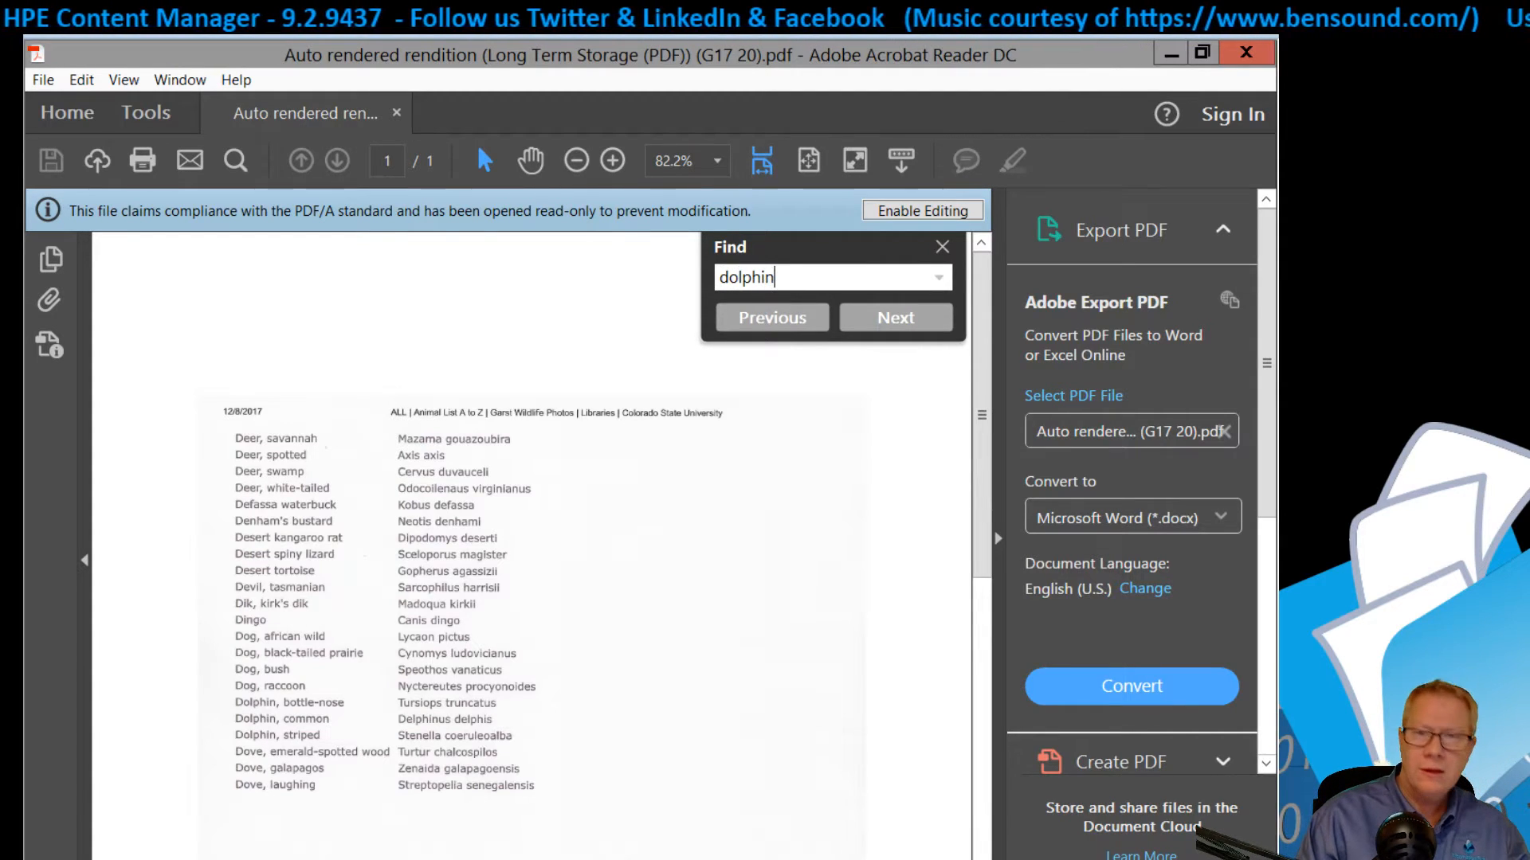
pyautogui.press('Return')
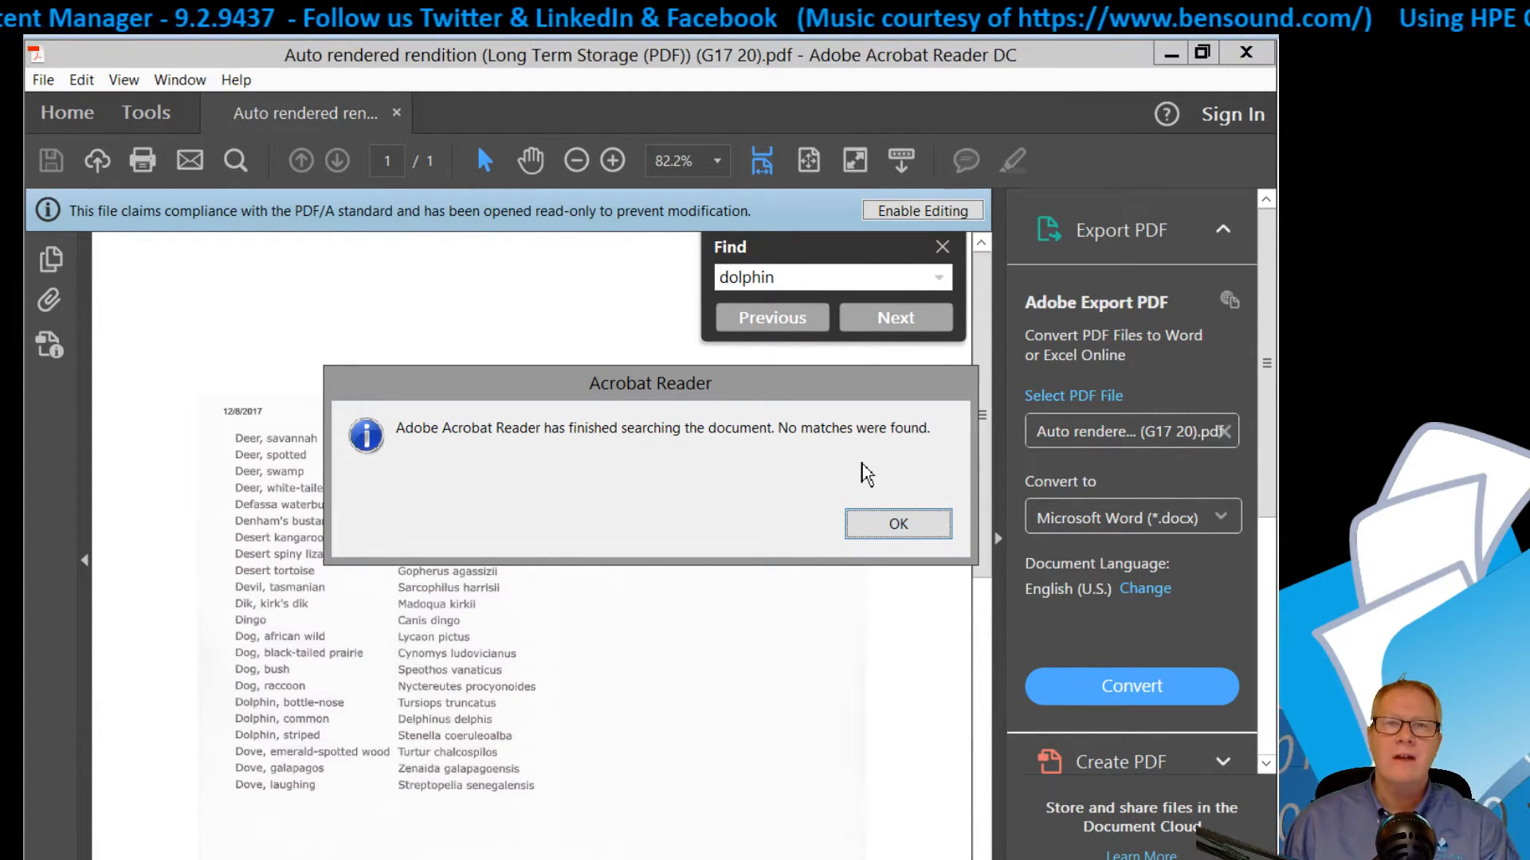
pyautogui.click(896, 521)
pyautogui.click(941, 248)
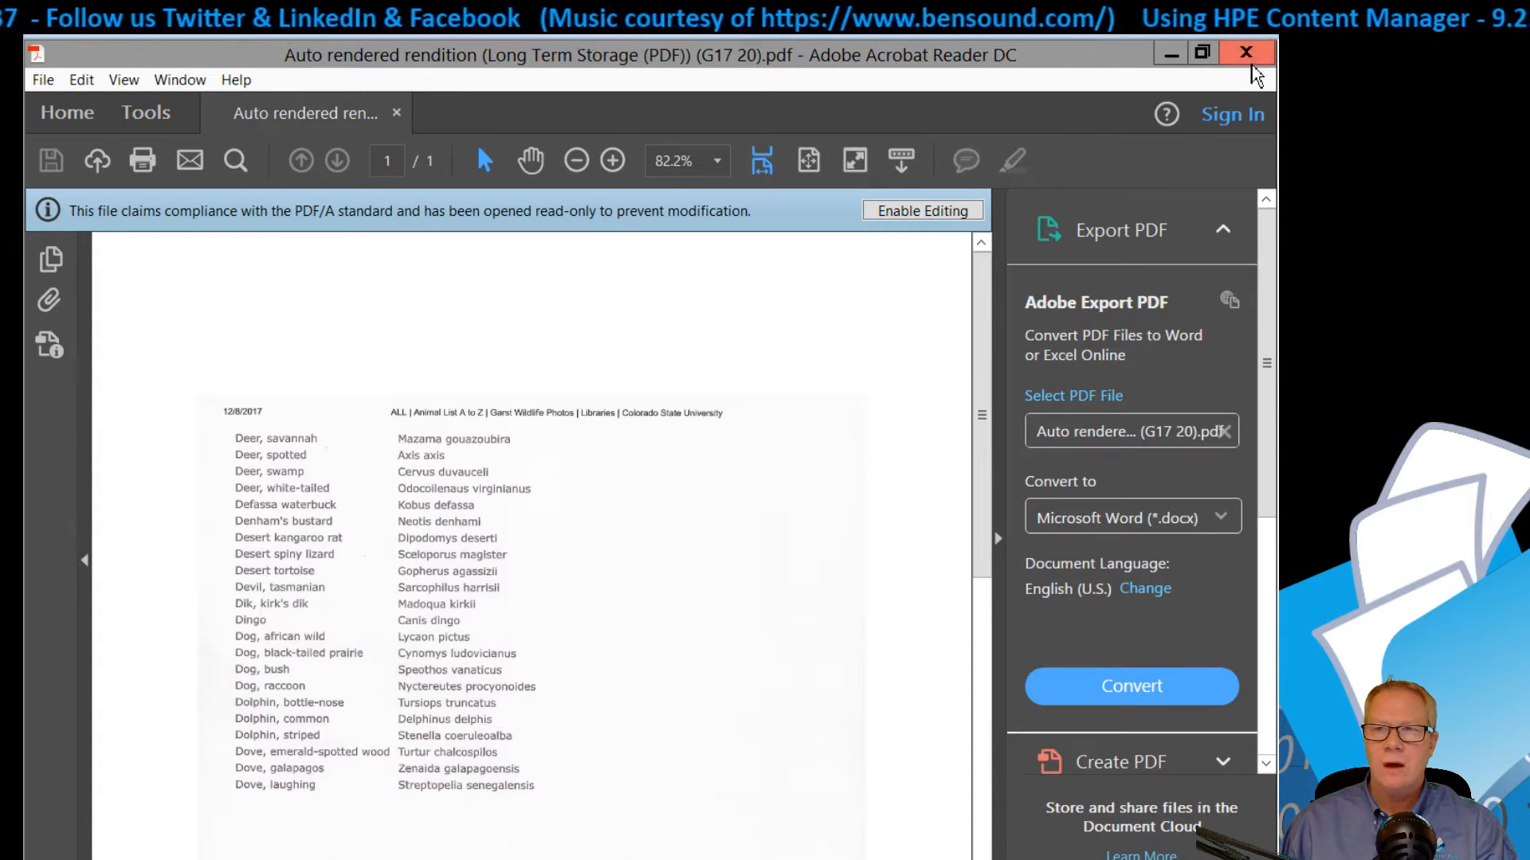
pyautogui.click(396, 112)
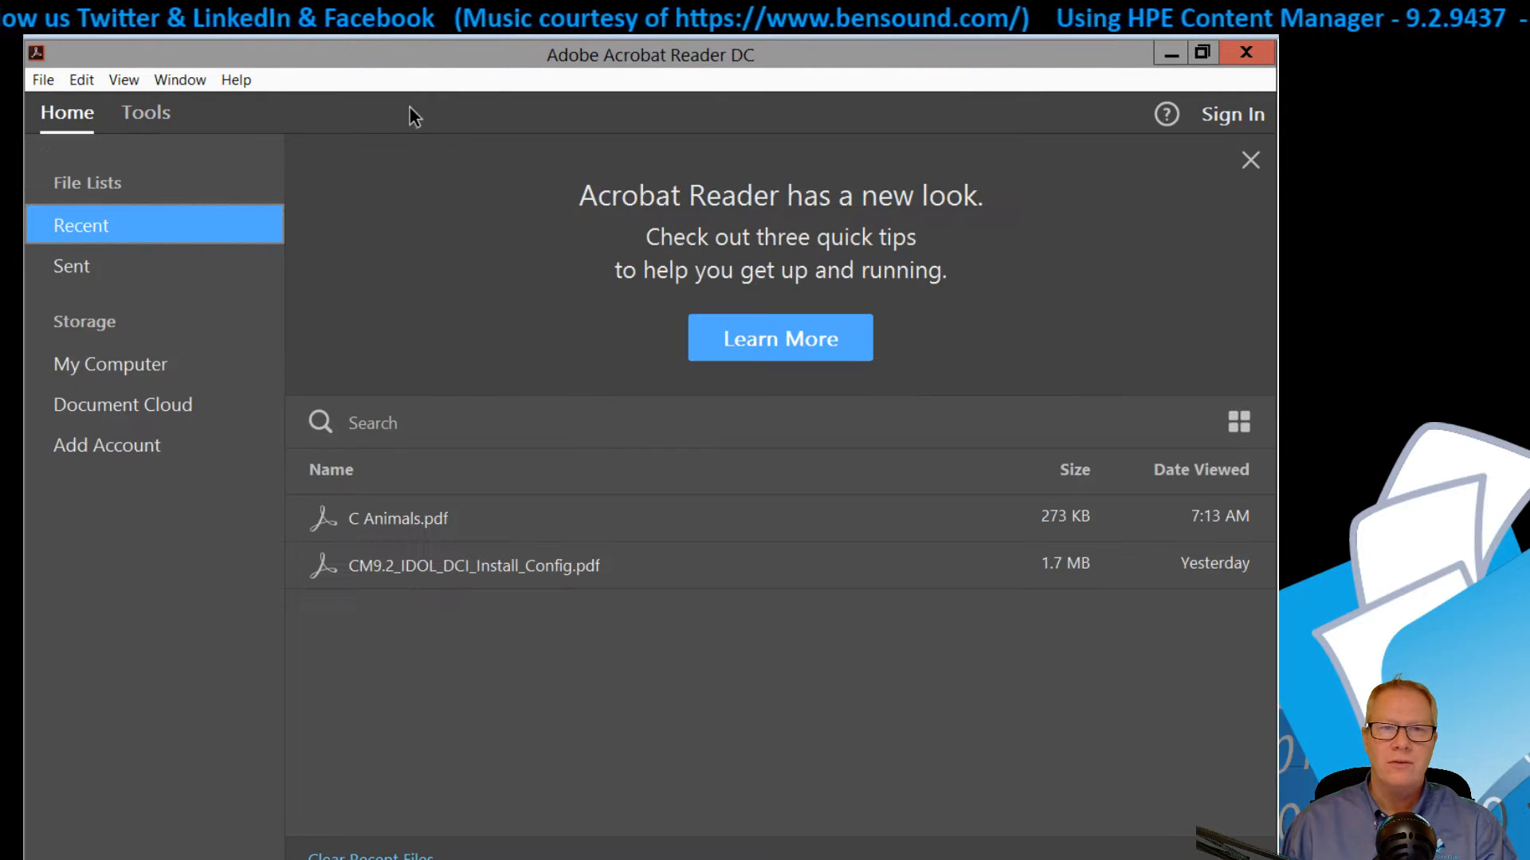
pyautogui.click(1246, 53)
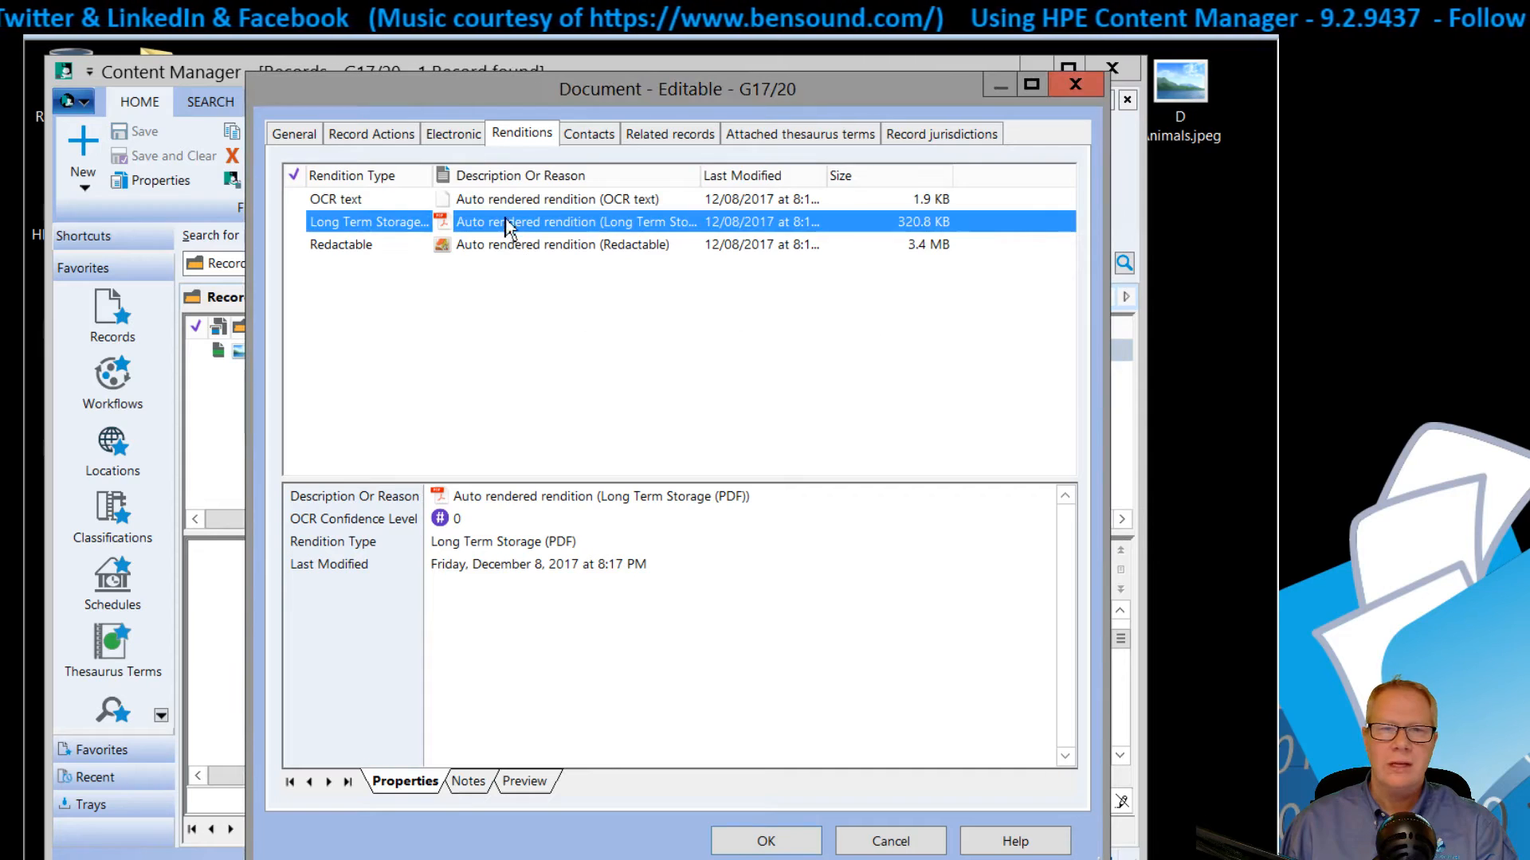
# - View the OCR text rendition and read its extracted text through to the second page, closing the rendition and the record's properties
pyautogui.rightClick(483, 206)
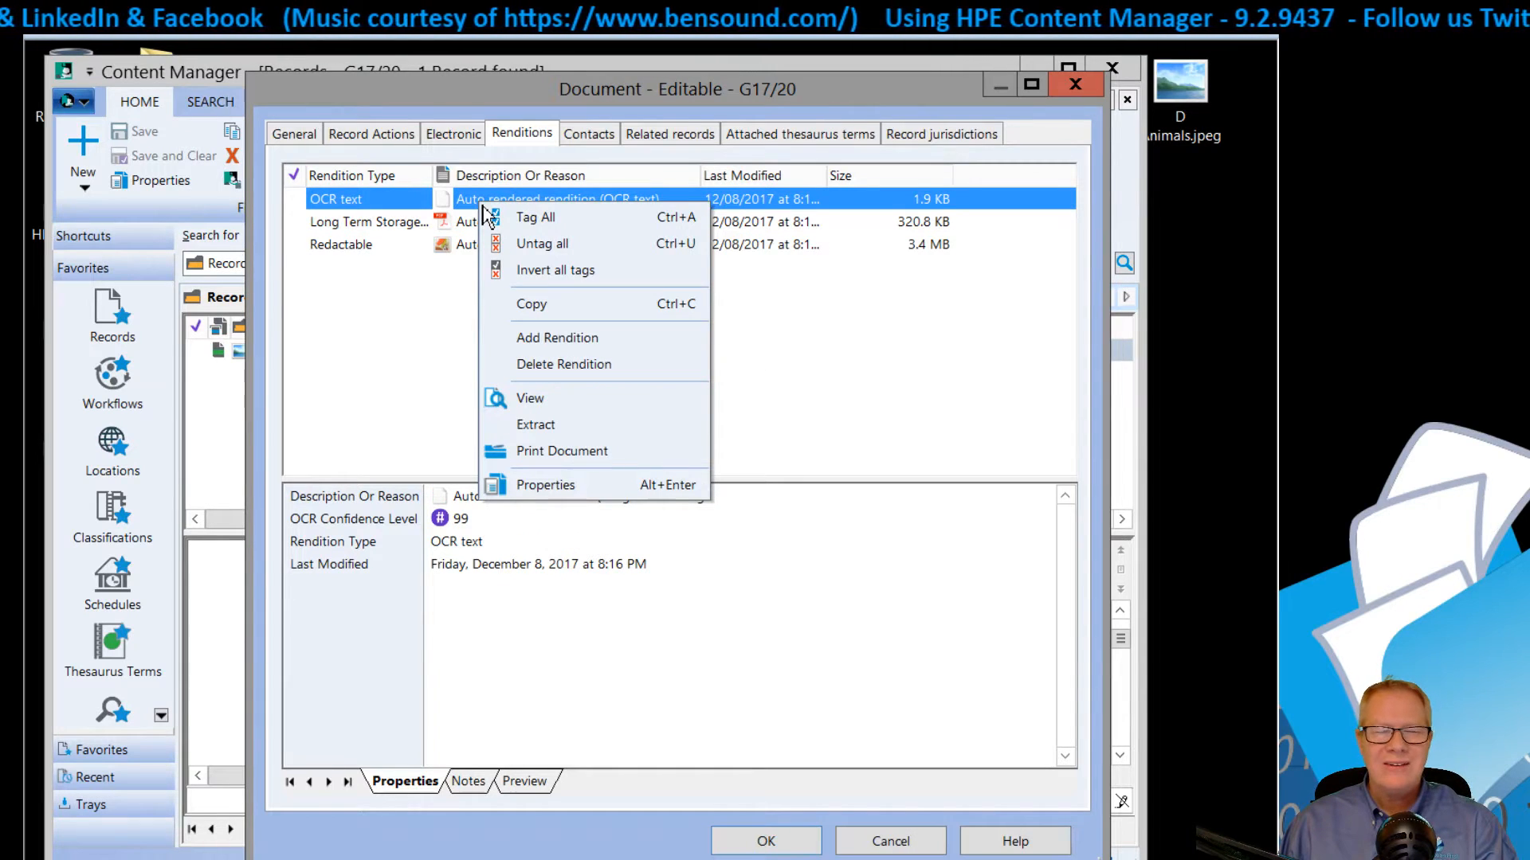
pyautogui.click(522, 399)
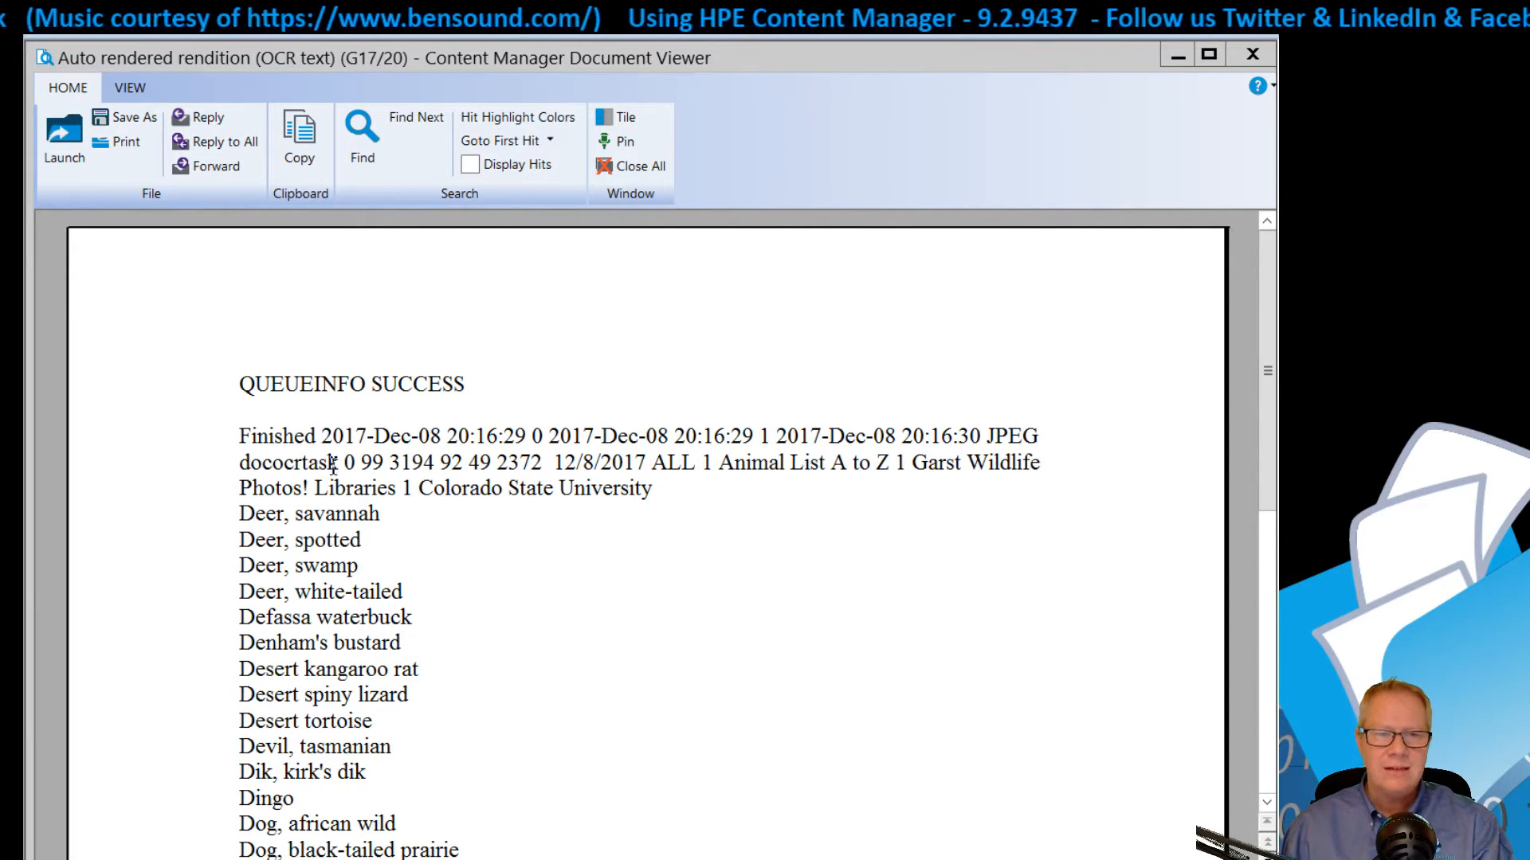
pyautogui.moveTo(239, 437); pyautogui.dragTo(942, 481)
pyautogui.click(640, 595)
pyautogui.scroll(-6, 495, 574)
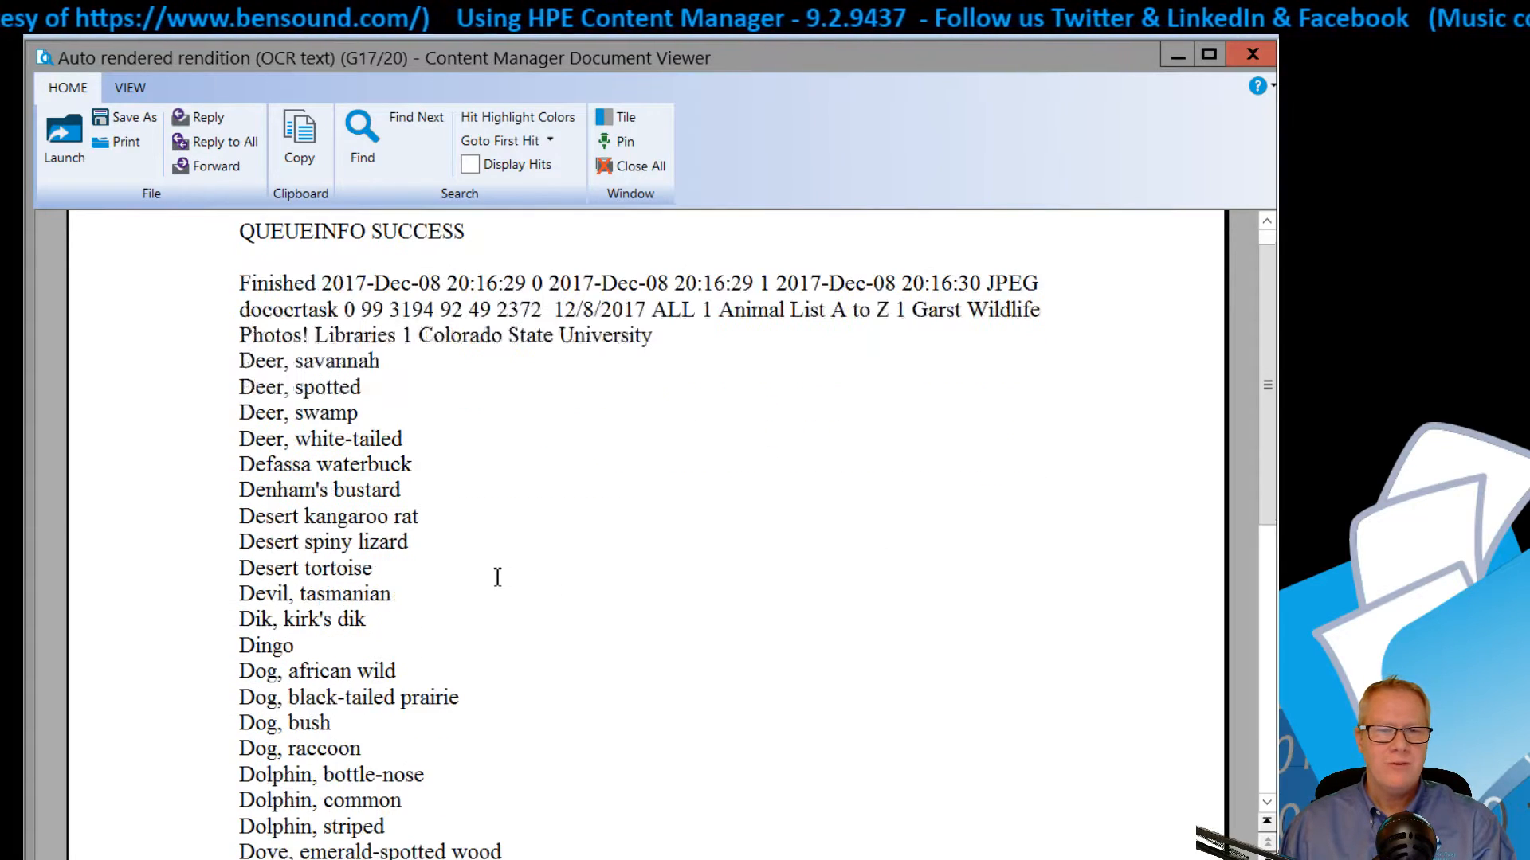
pyautogui.scroll(-5, 390, 554)
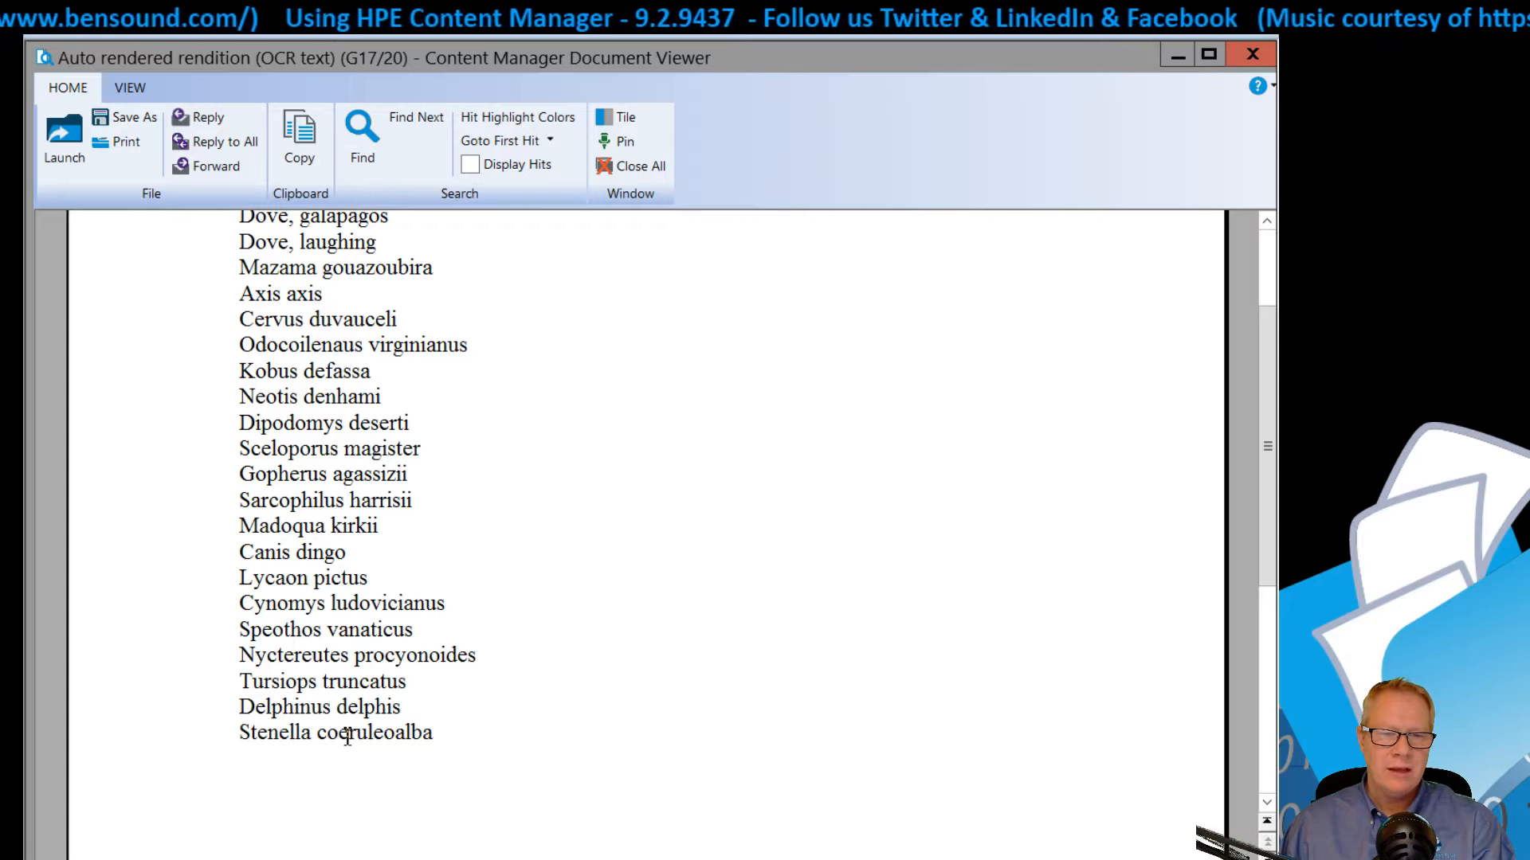
pyautogui.scroll(-7, 348, 735)
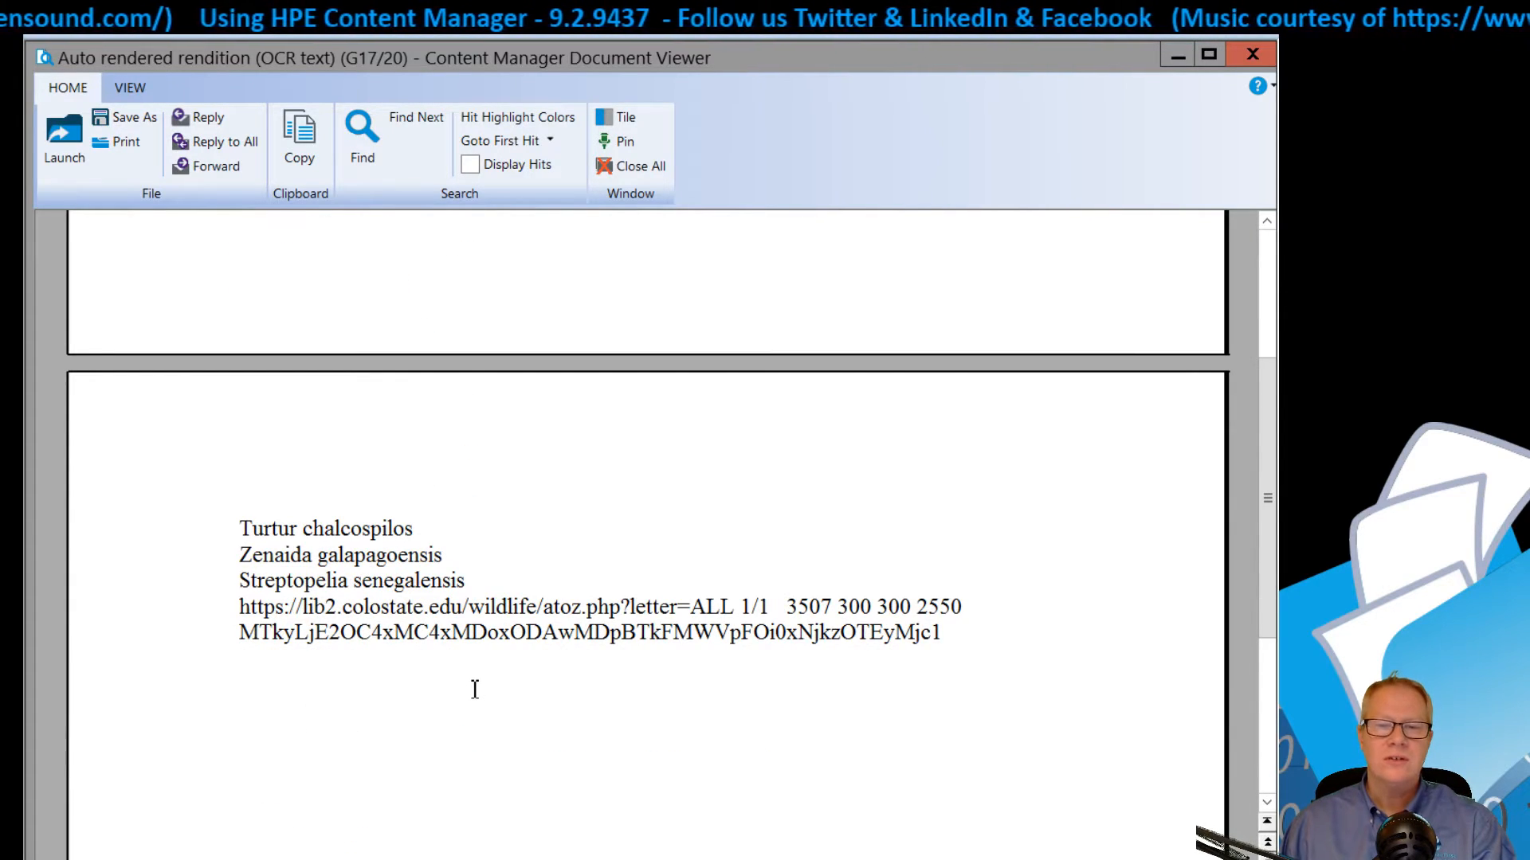
pyautogui.scroll(8, 383, 571)
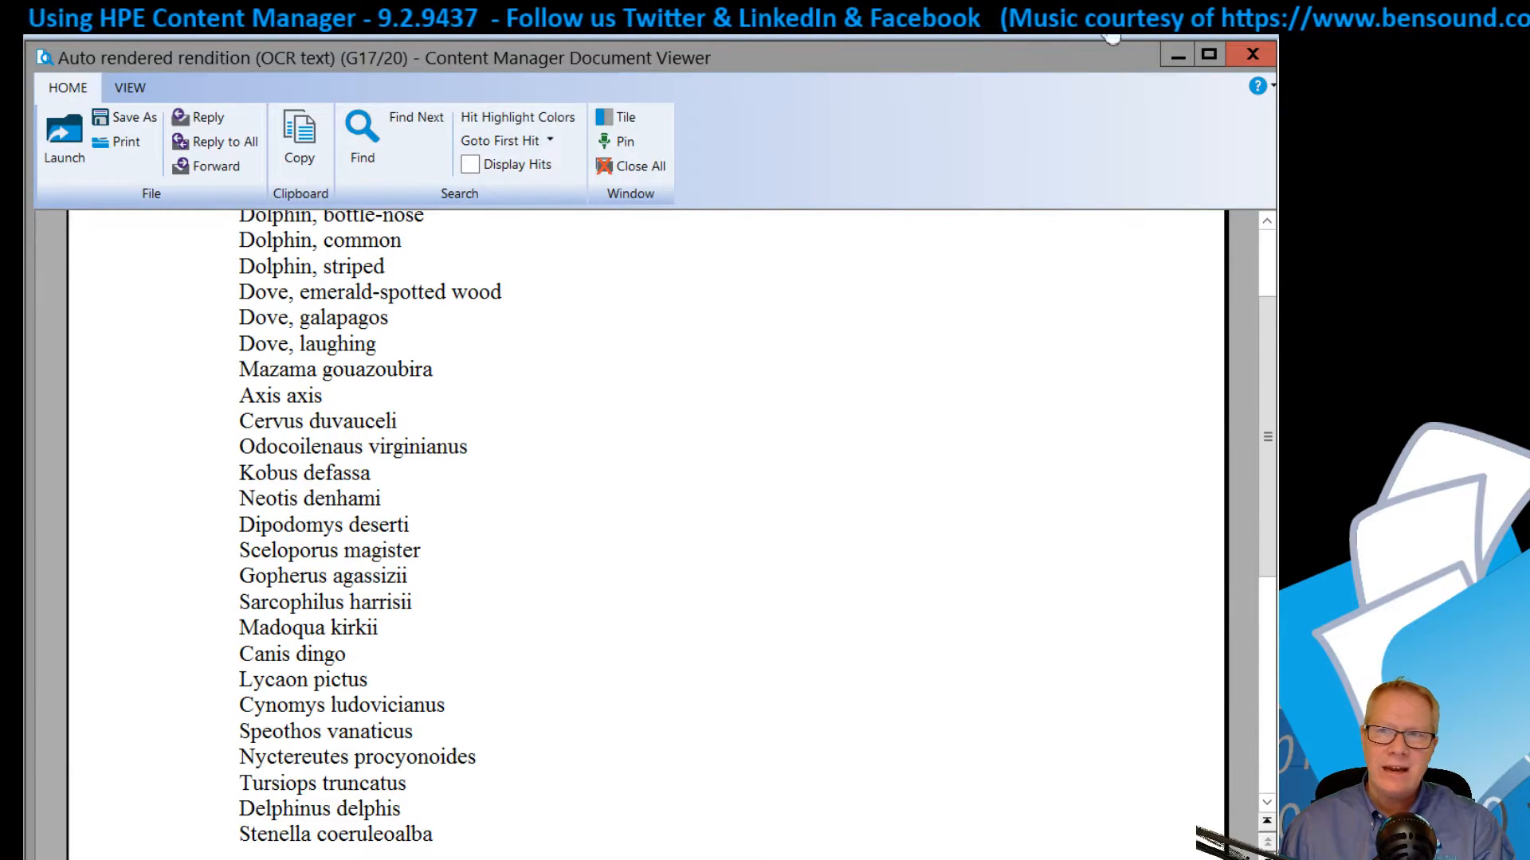
pyautogui.click(1262, 61)
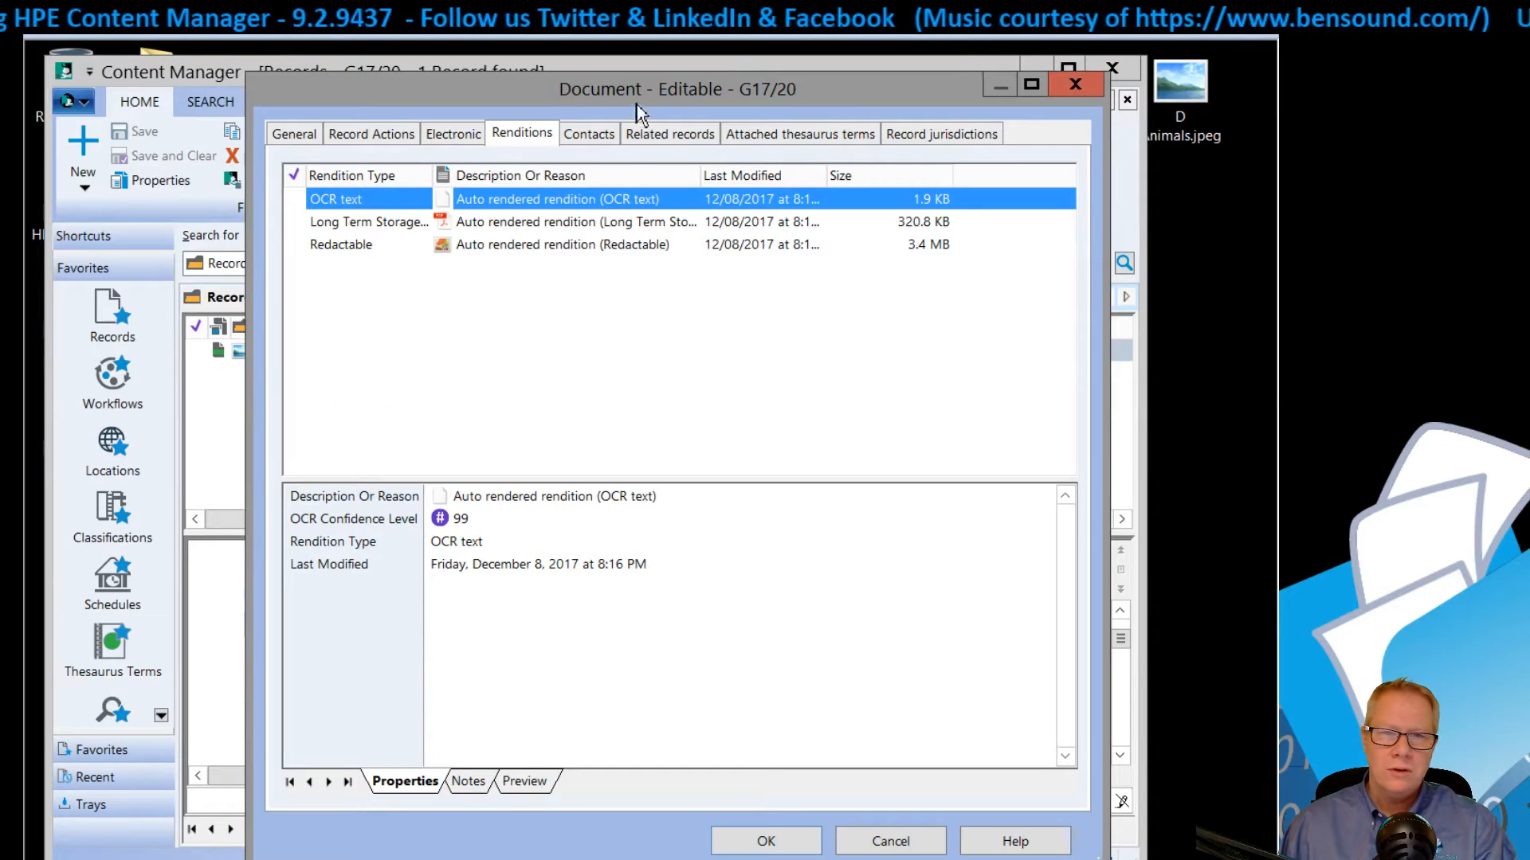
pyautogui.click(1075, 84)
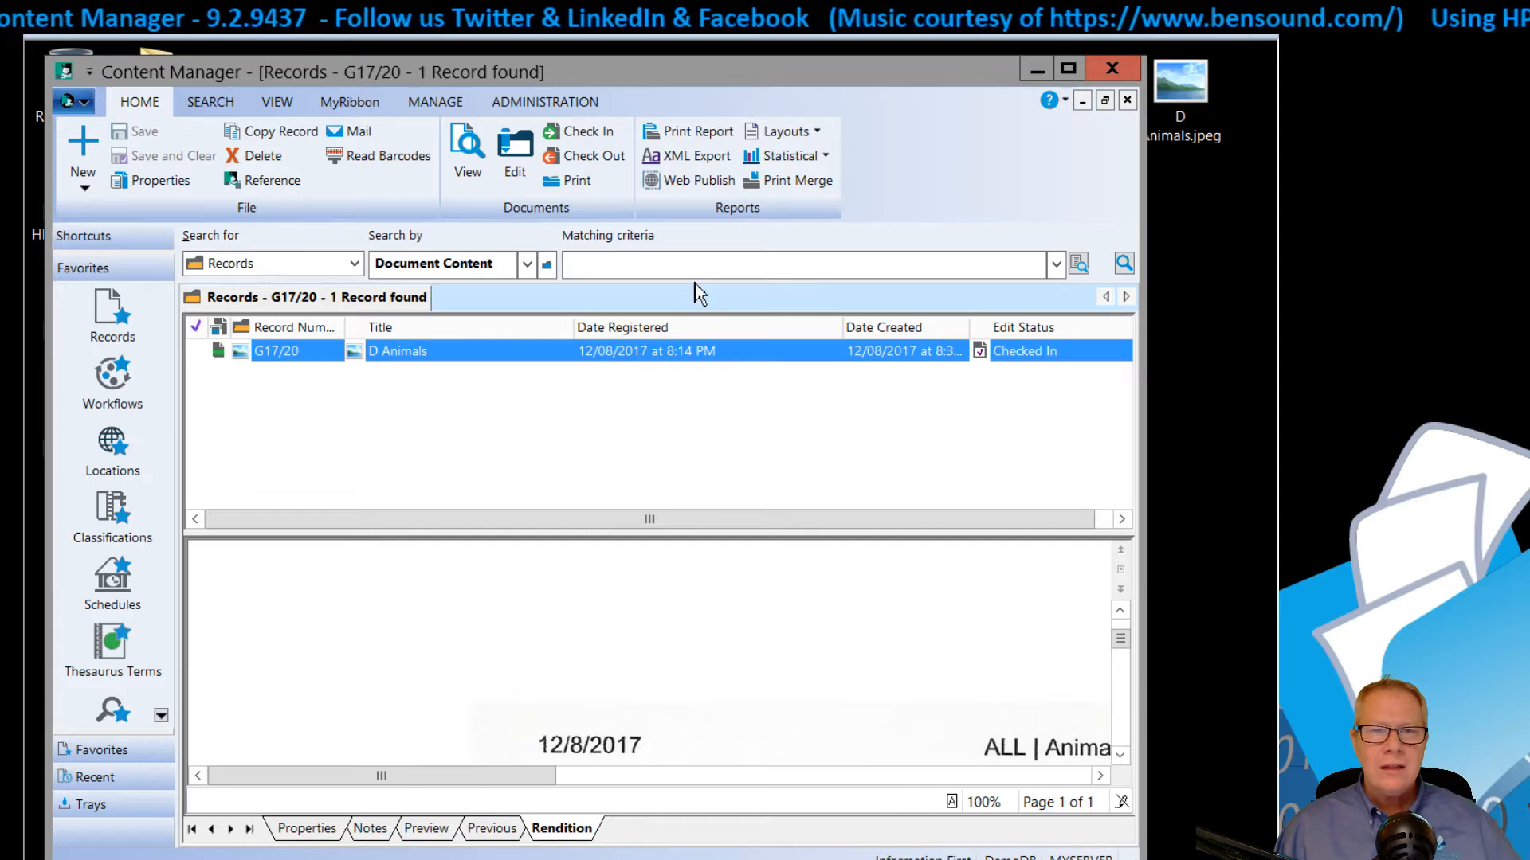
# - Search the records' document content for "dolphin", and close all open search results
pyautogui.click(673, 261)
pyautogui.write('dolphin')
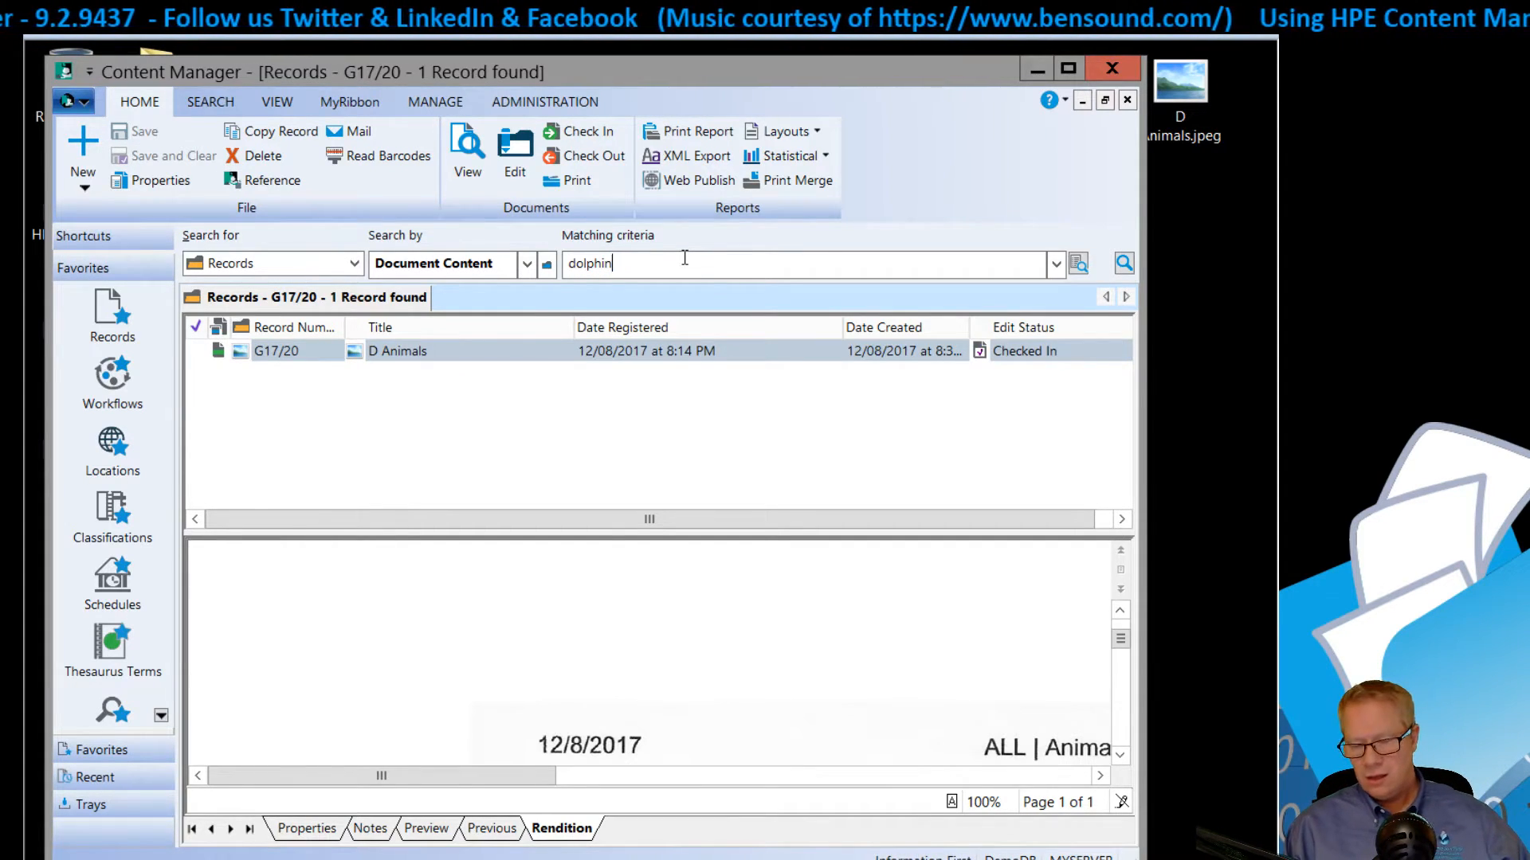
pyautogui.press('Return')
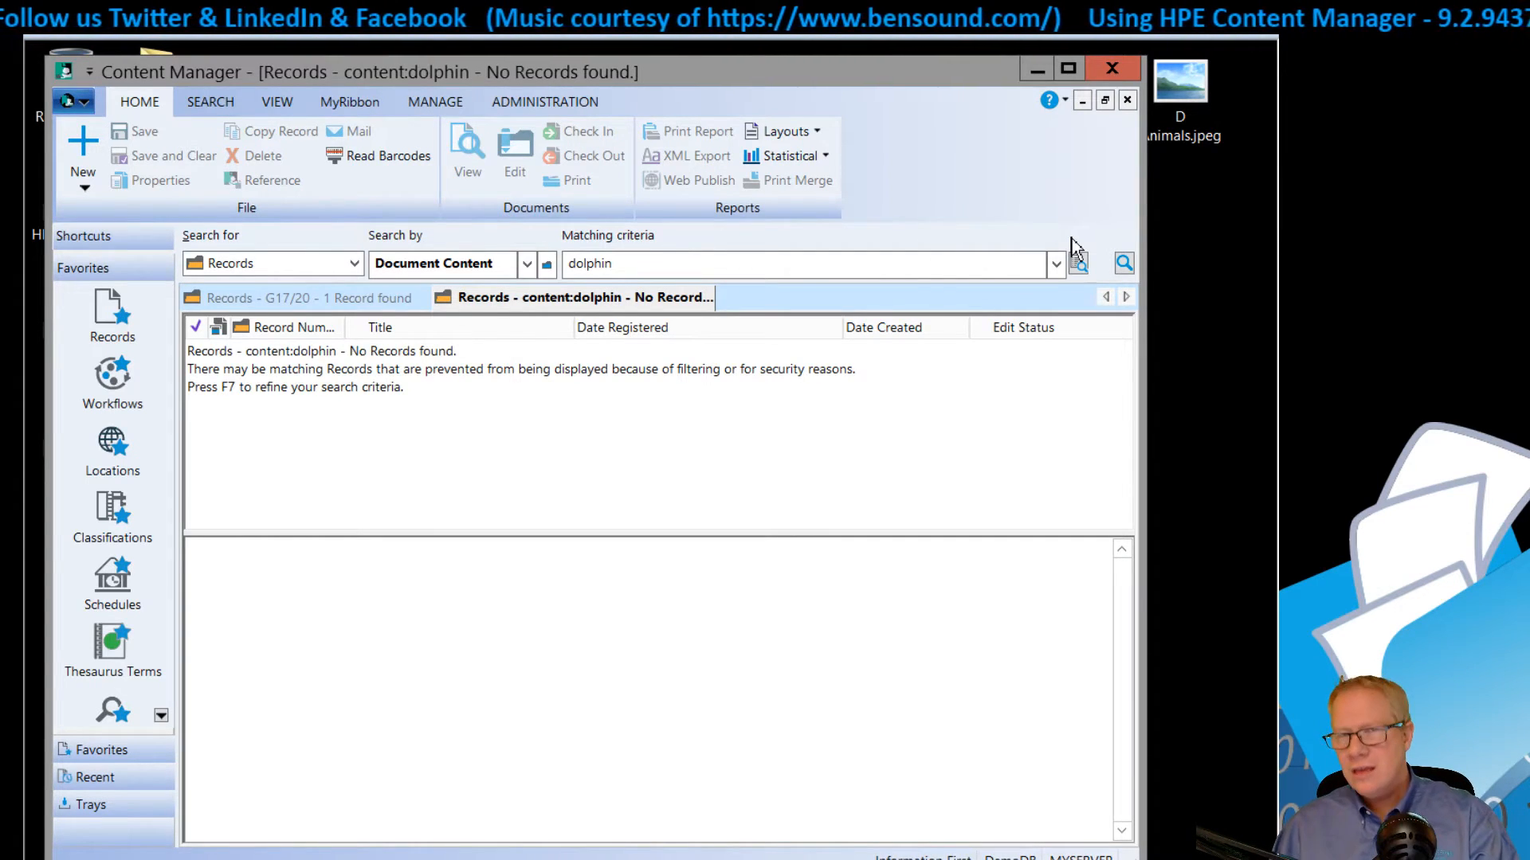
pyautogui.click(1126, 99)
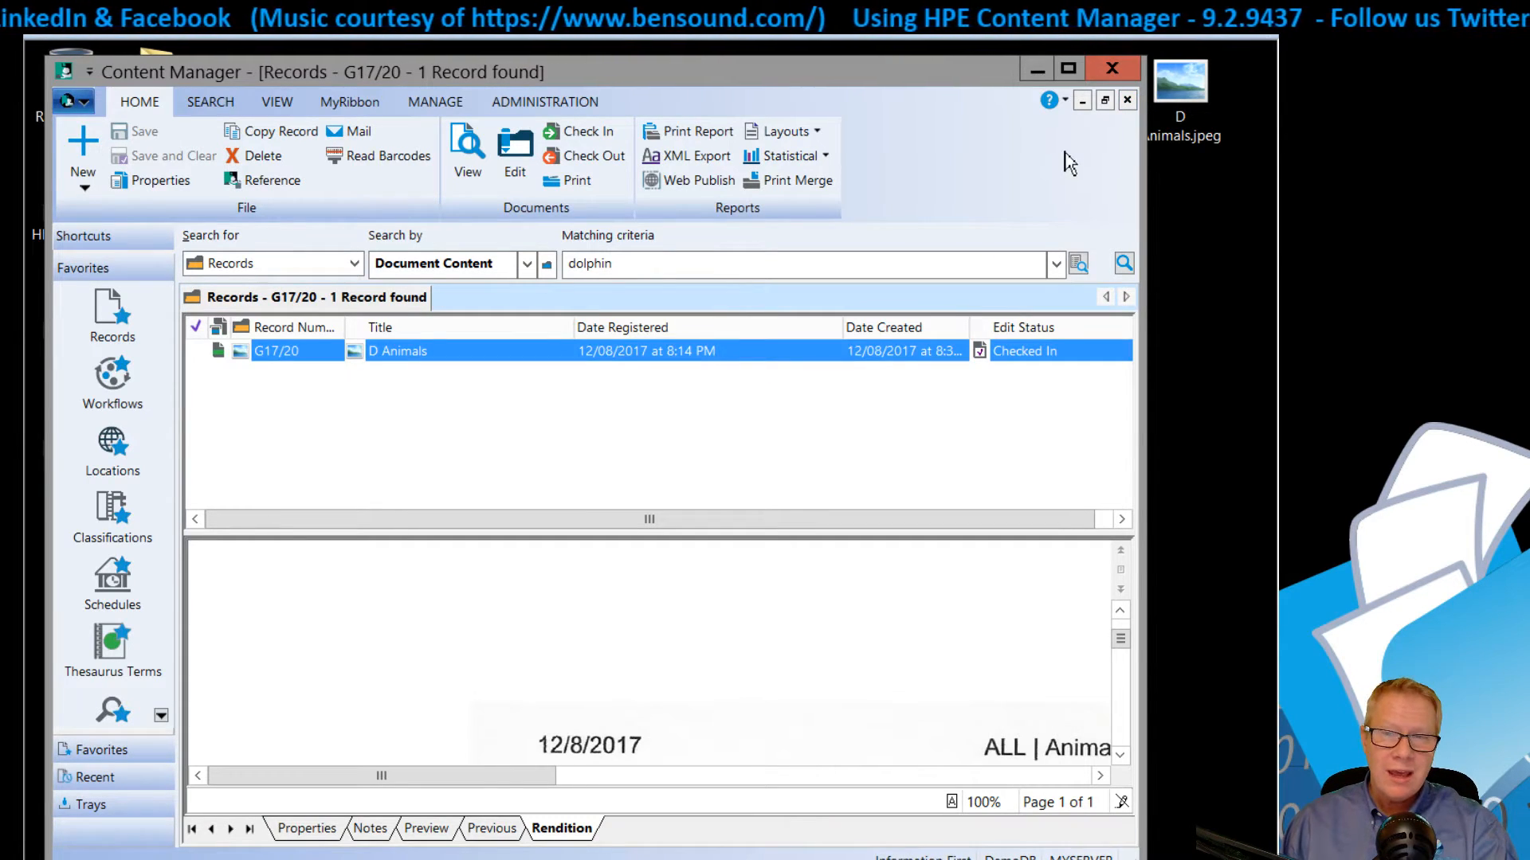
pyautogui.click(1126, 100)
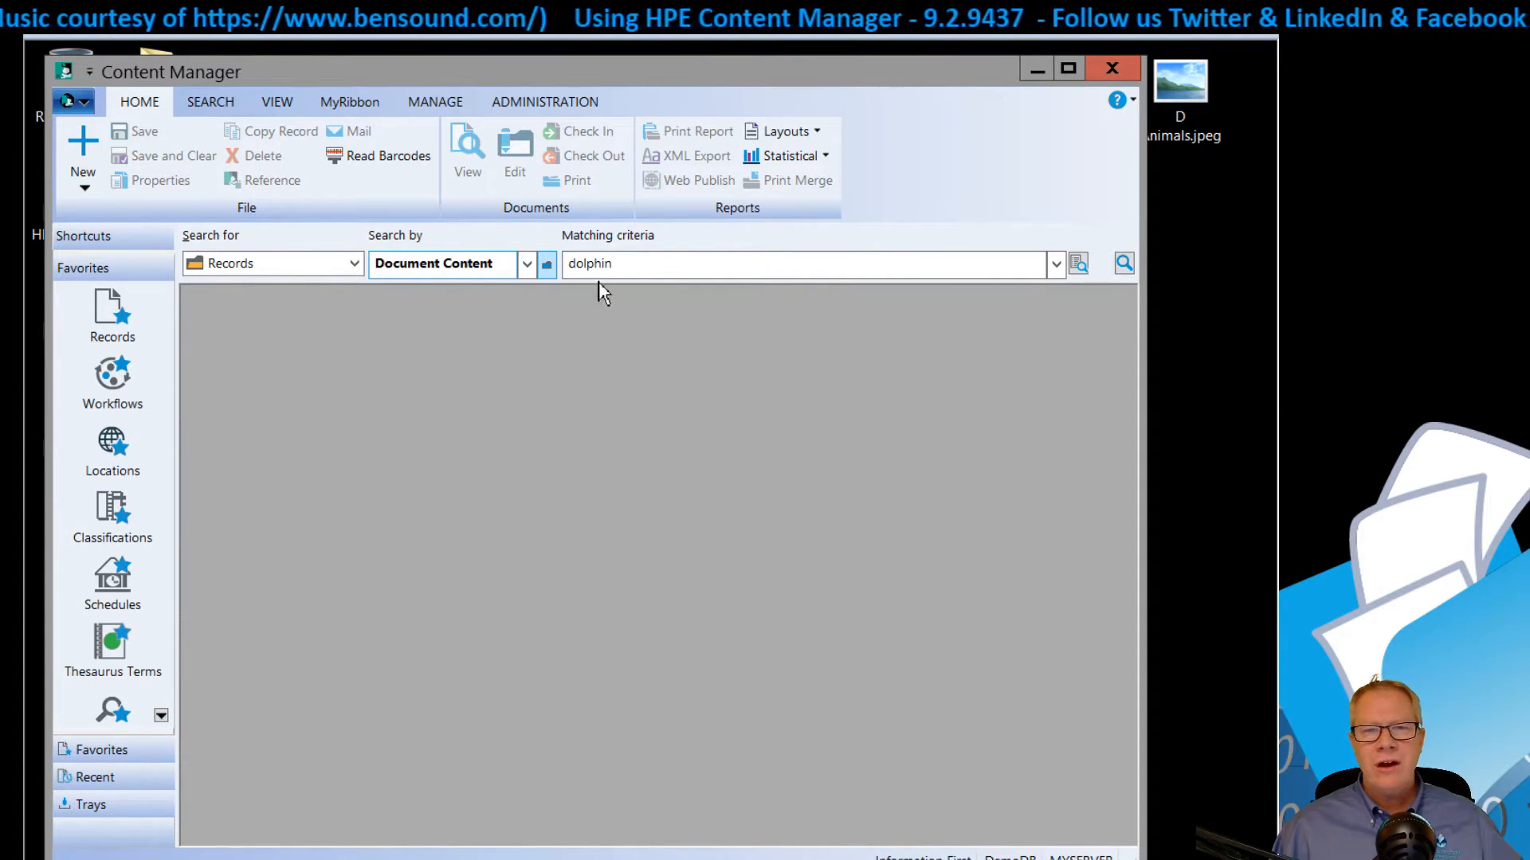
# - Search for records with a registration date of today and maximize the results list
pyautogui.click(525, 268)
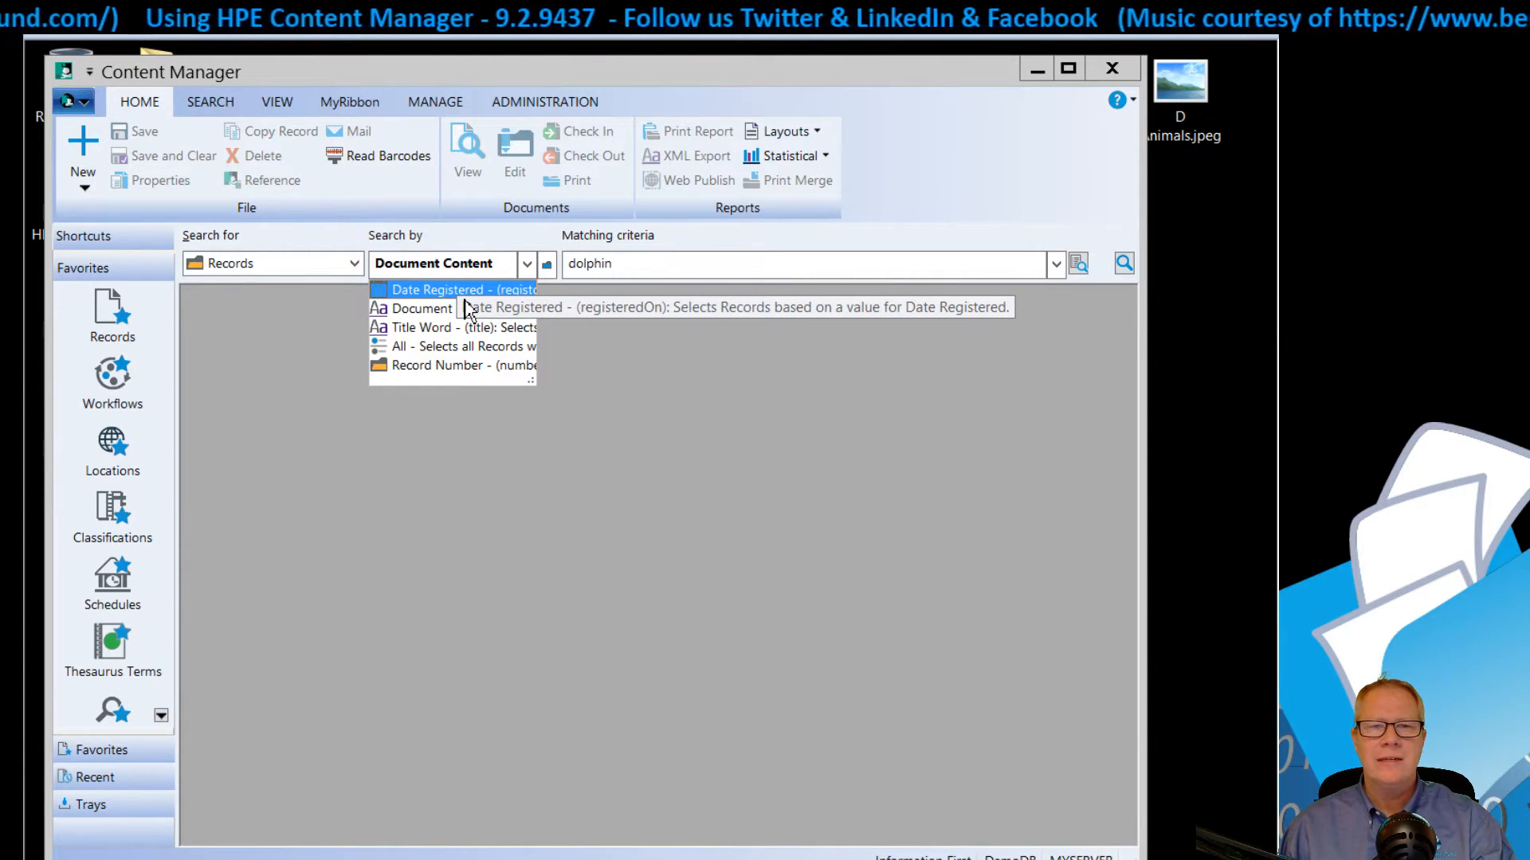
pyautogui.press('Return')
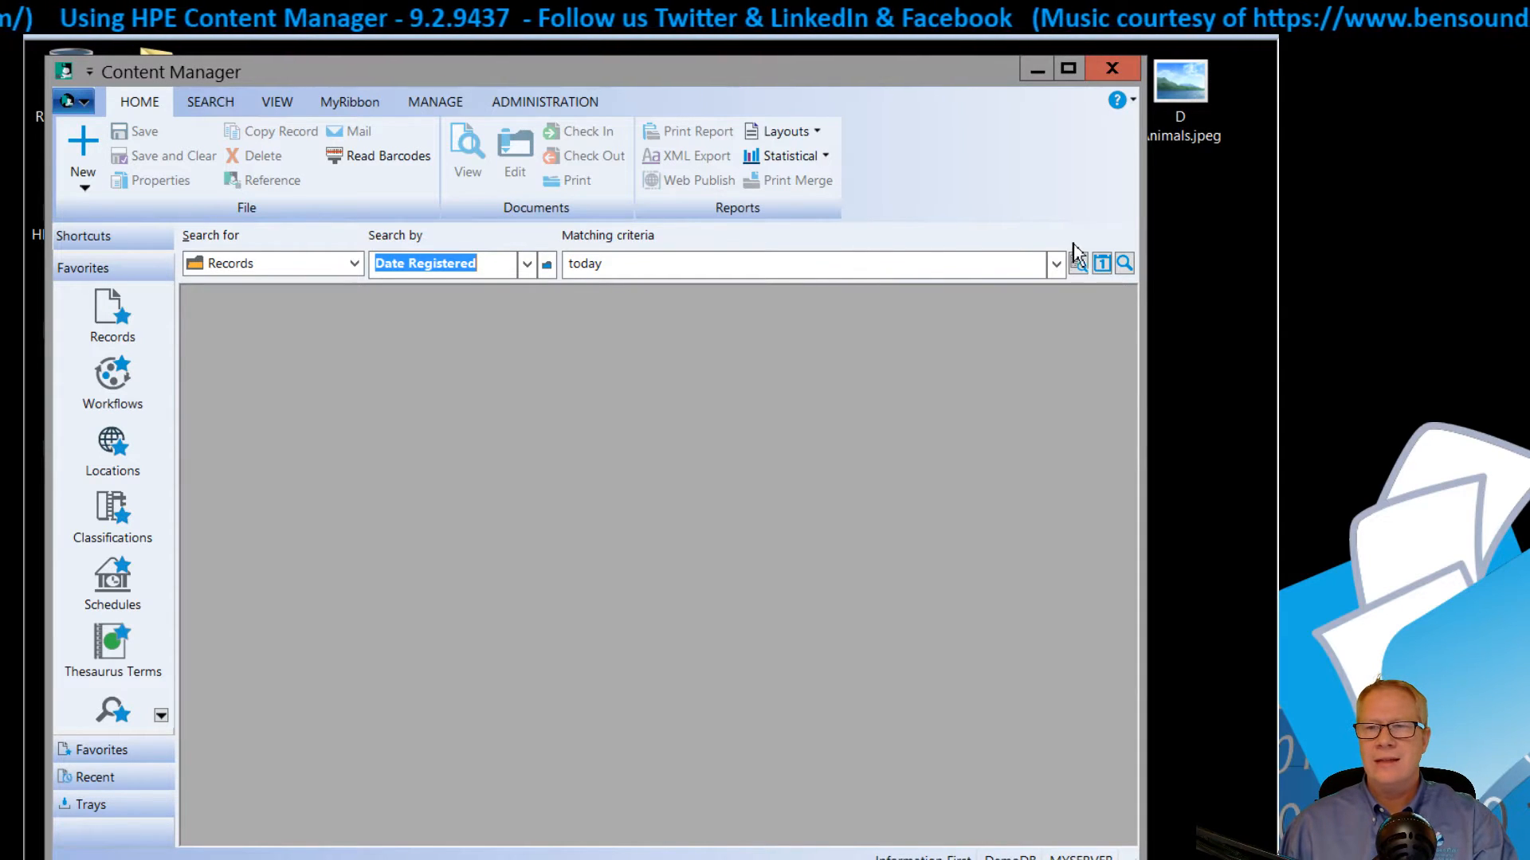
pyautogui.click(1124, 263)
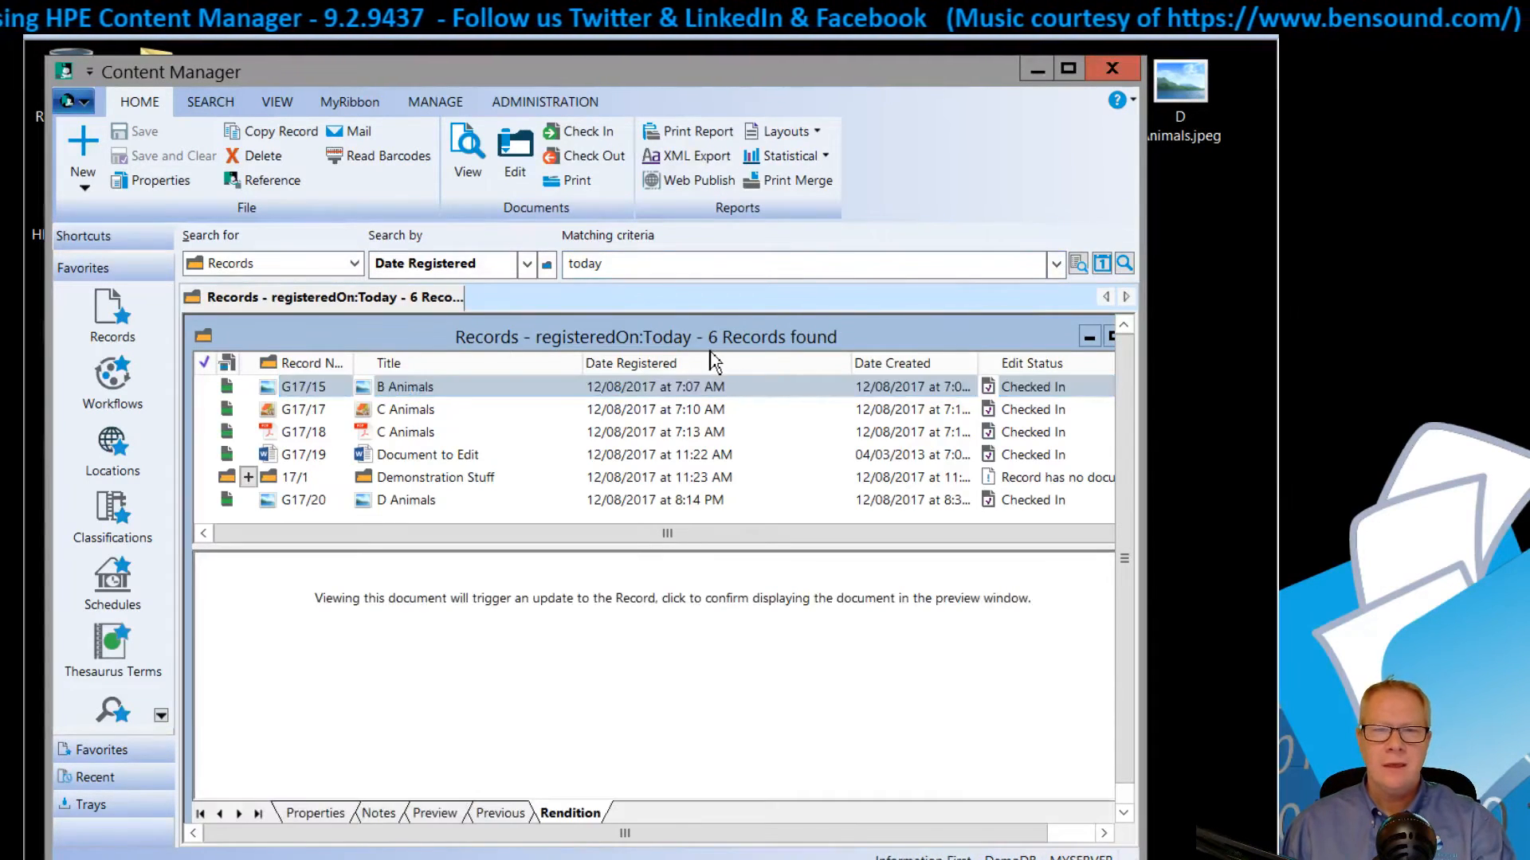
pyautogui.doubleClick(713, 341)
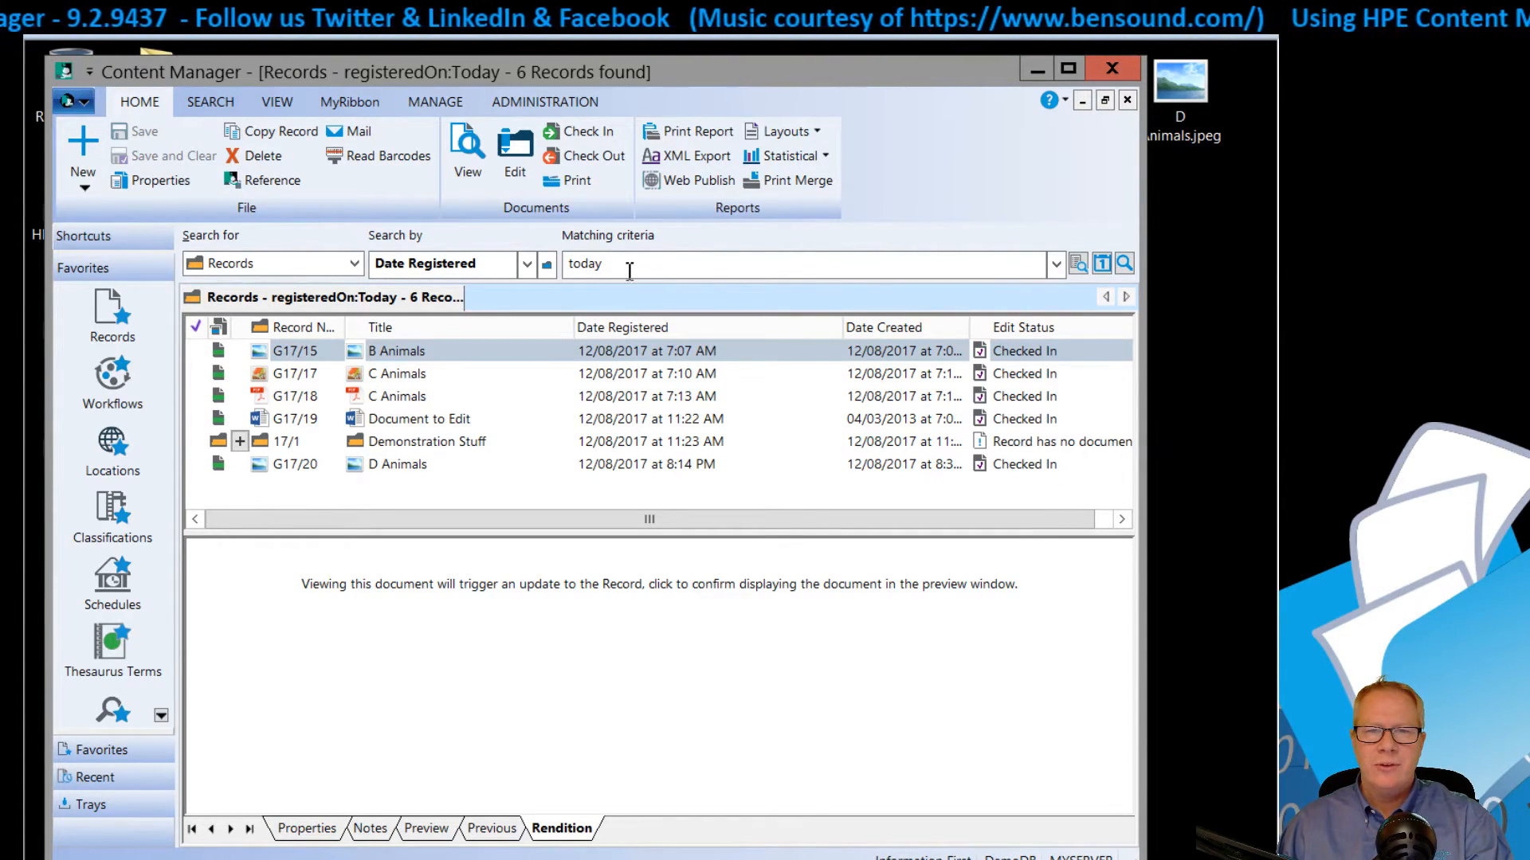
pyautogui.moveTo(630, 271); pyautogui.dragTo(427, 258)
pyautogui.write('cheetah')
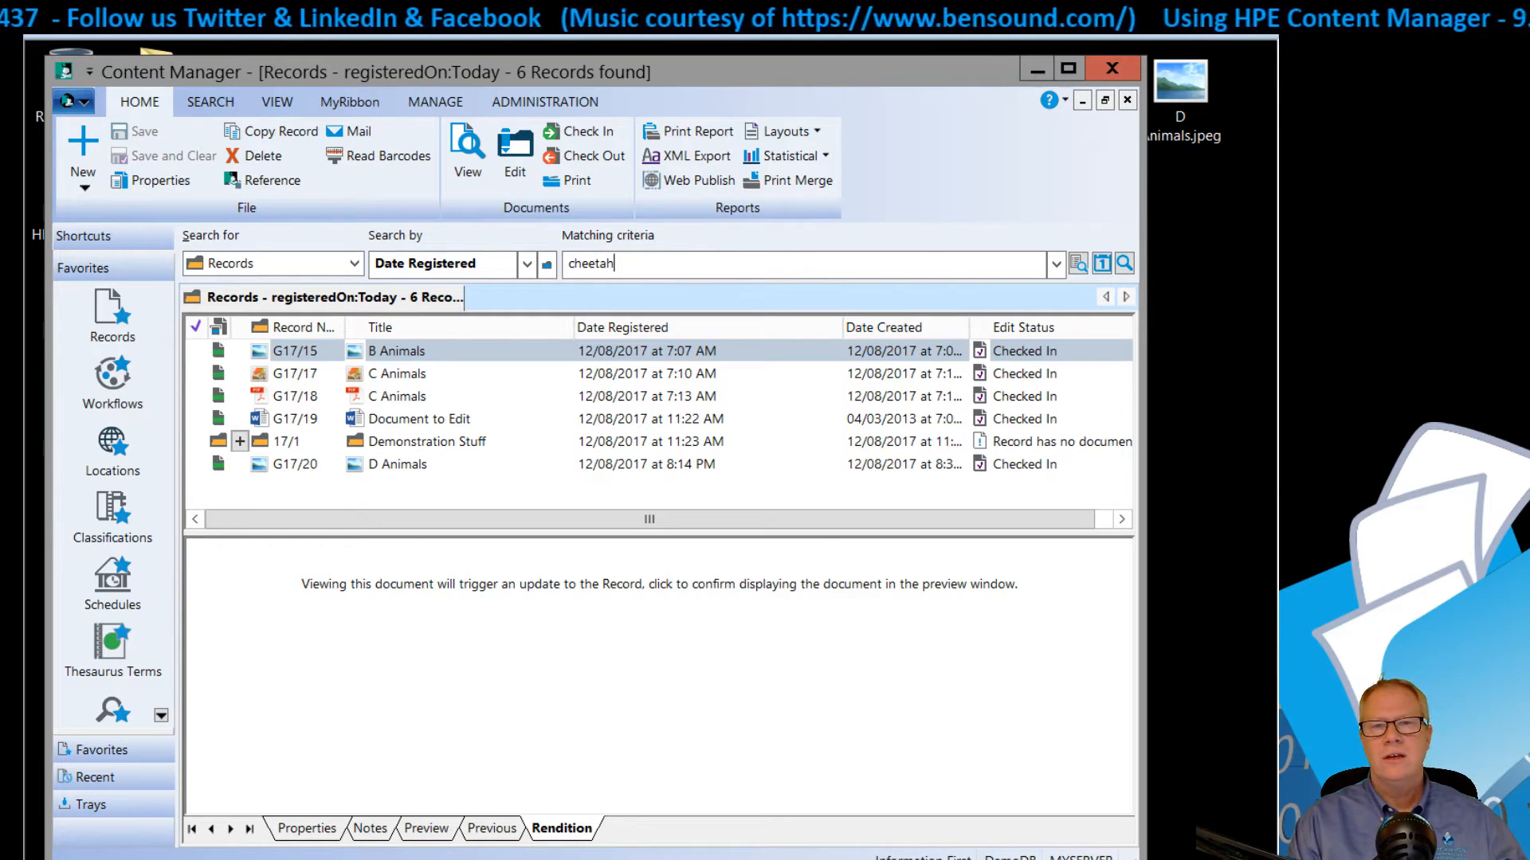
pyautogui.press('Return')
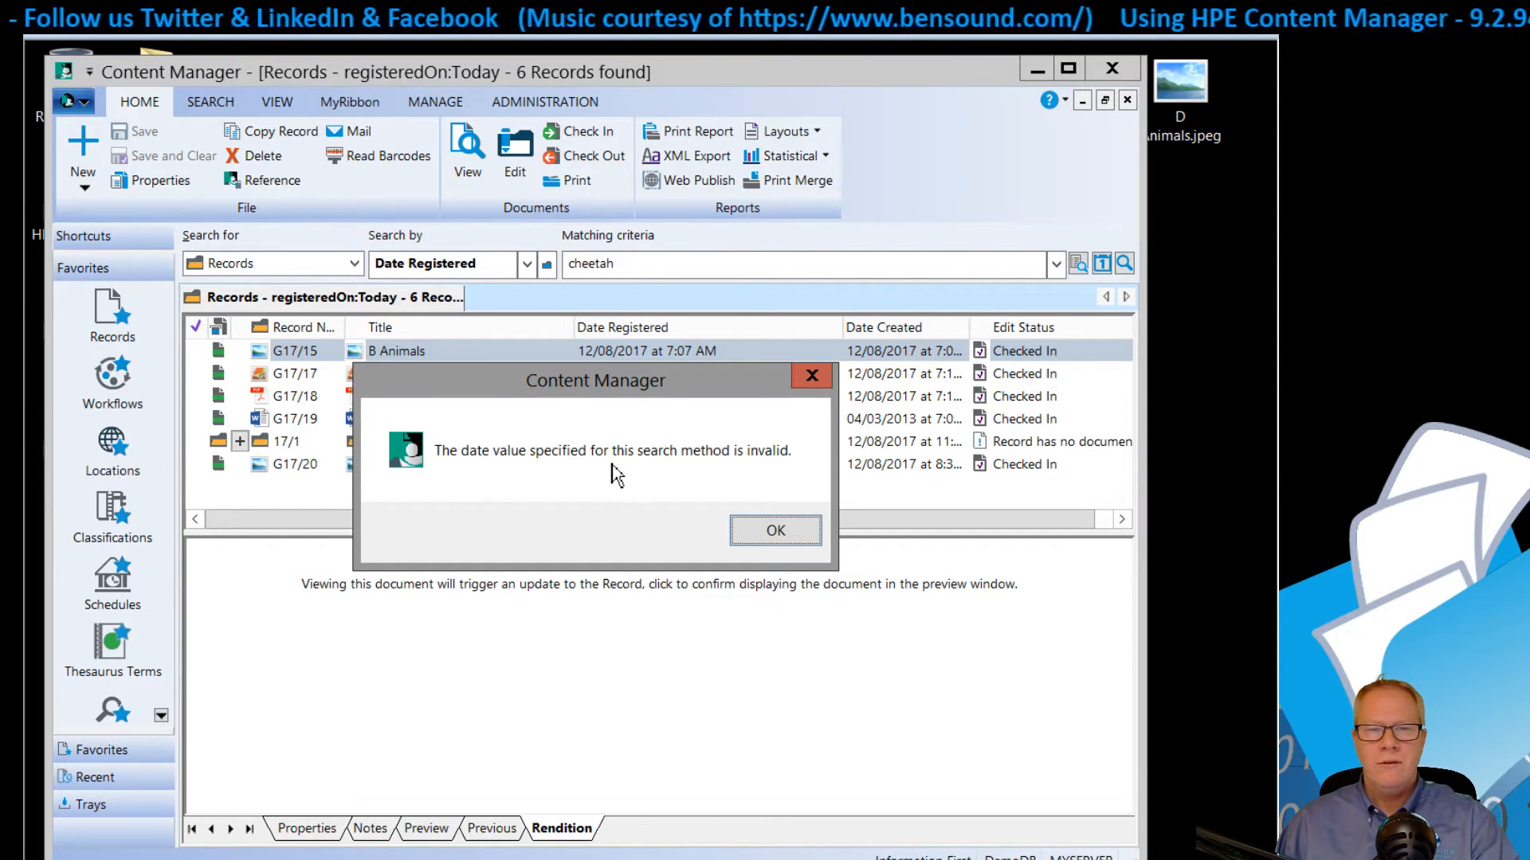
pyautogui.click(775, 530)
# - Switch the search method to Document Content and search the records for "cheetah"
pyautogui.click(527, 264)
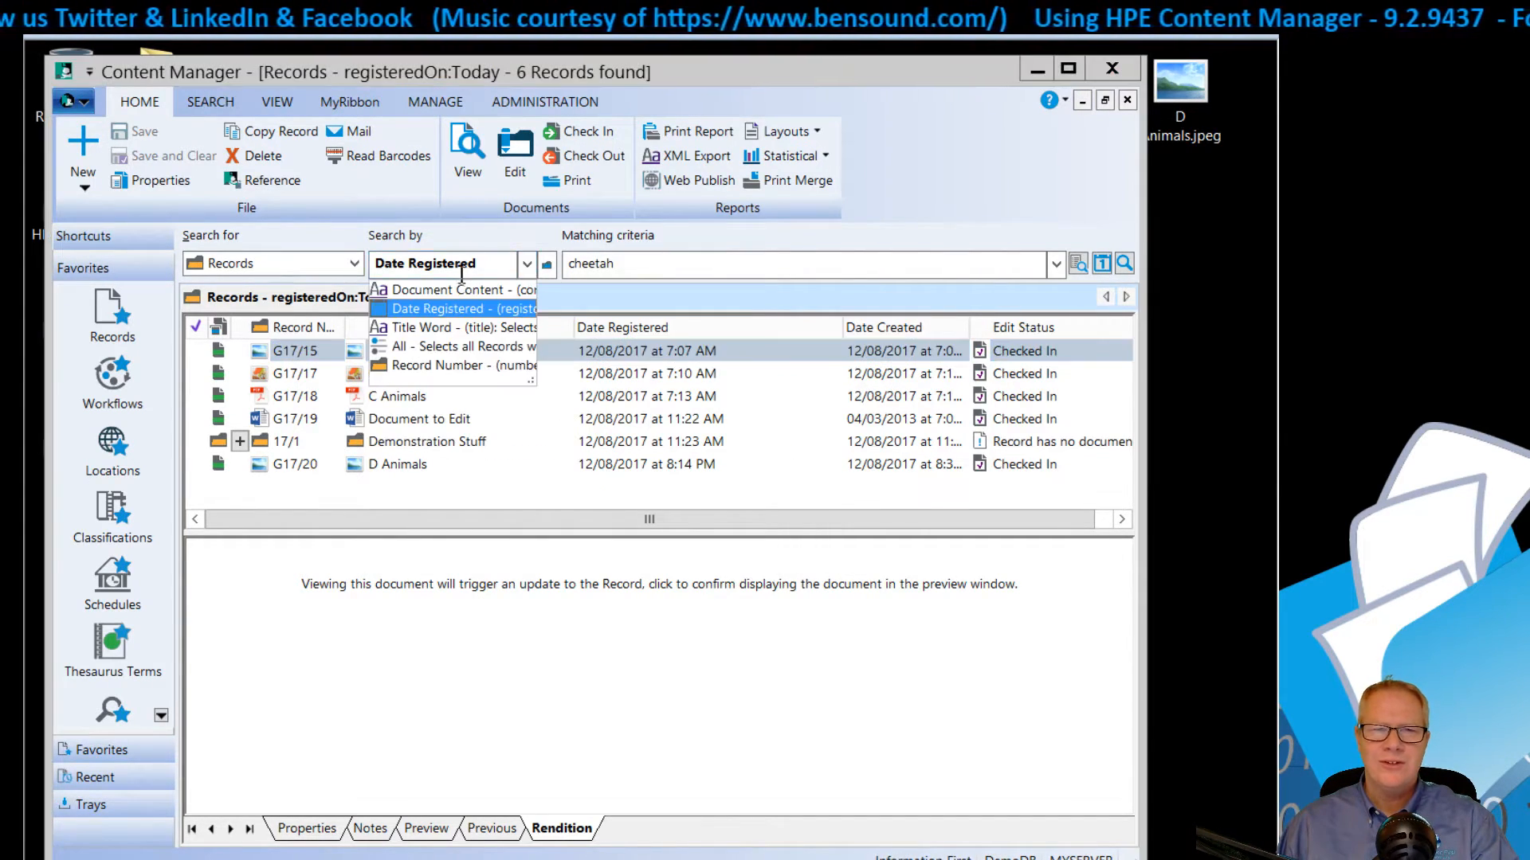
pyautogui.click(446, 293)
pyautogui.moveTo(641, 270); pyautogui.dragTo(180, 223)
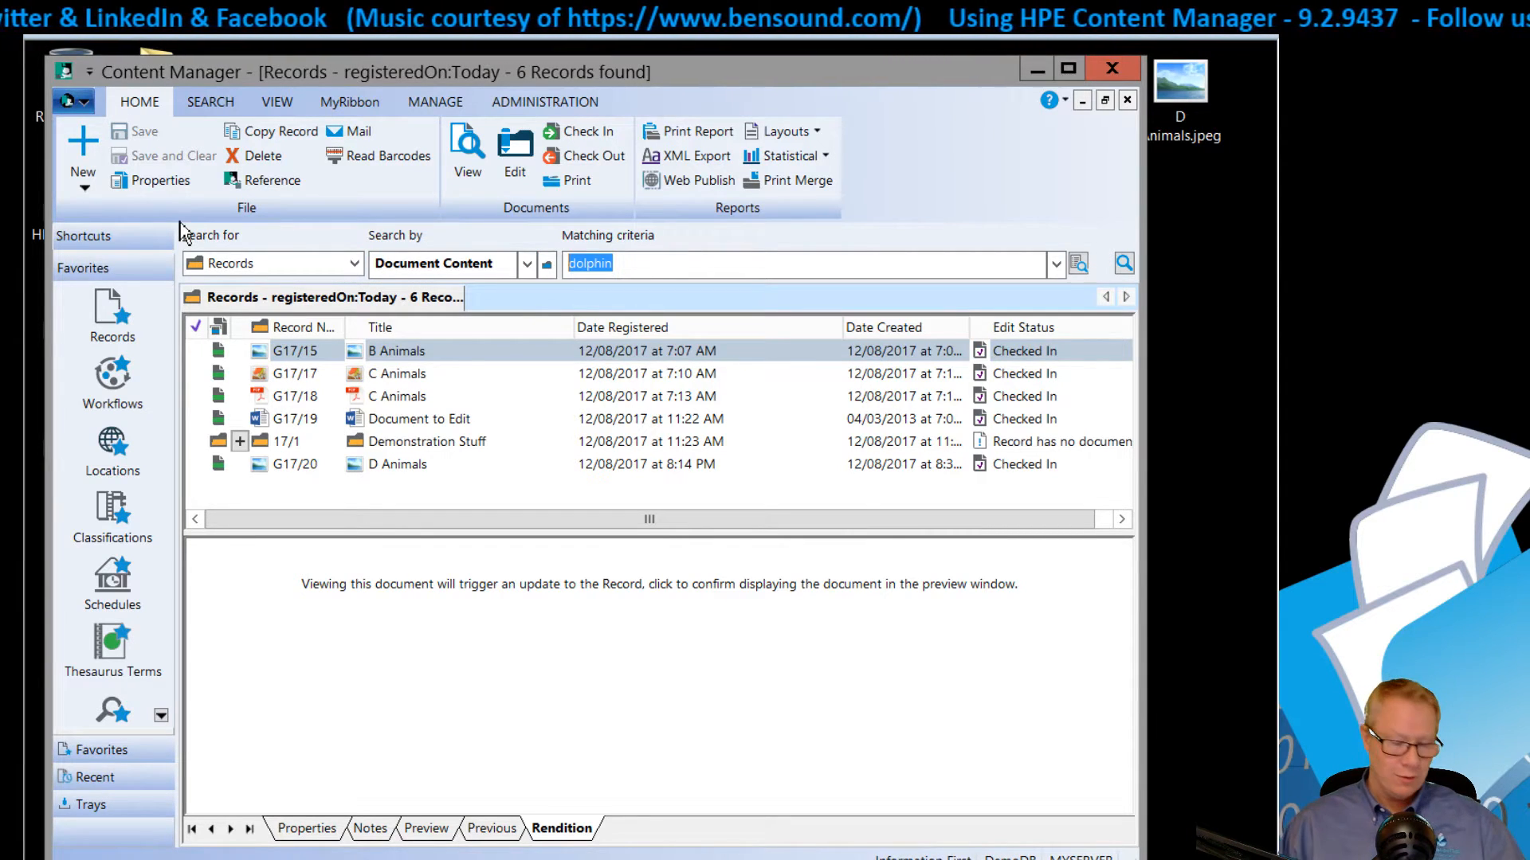
pyautogui.write('do')
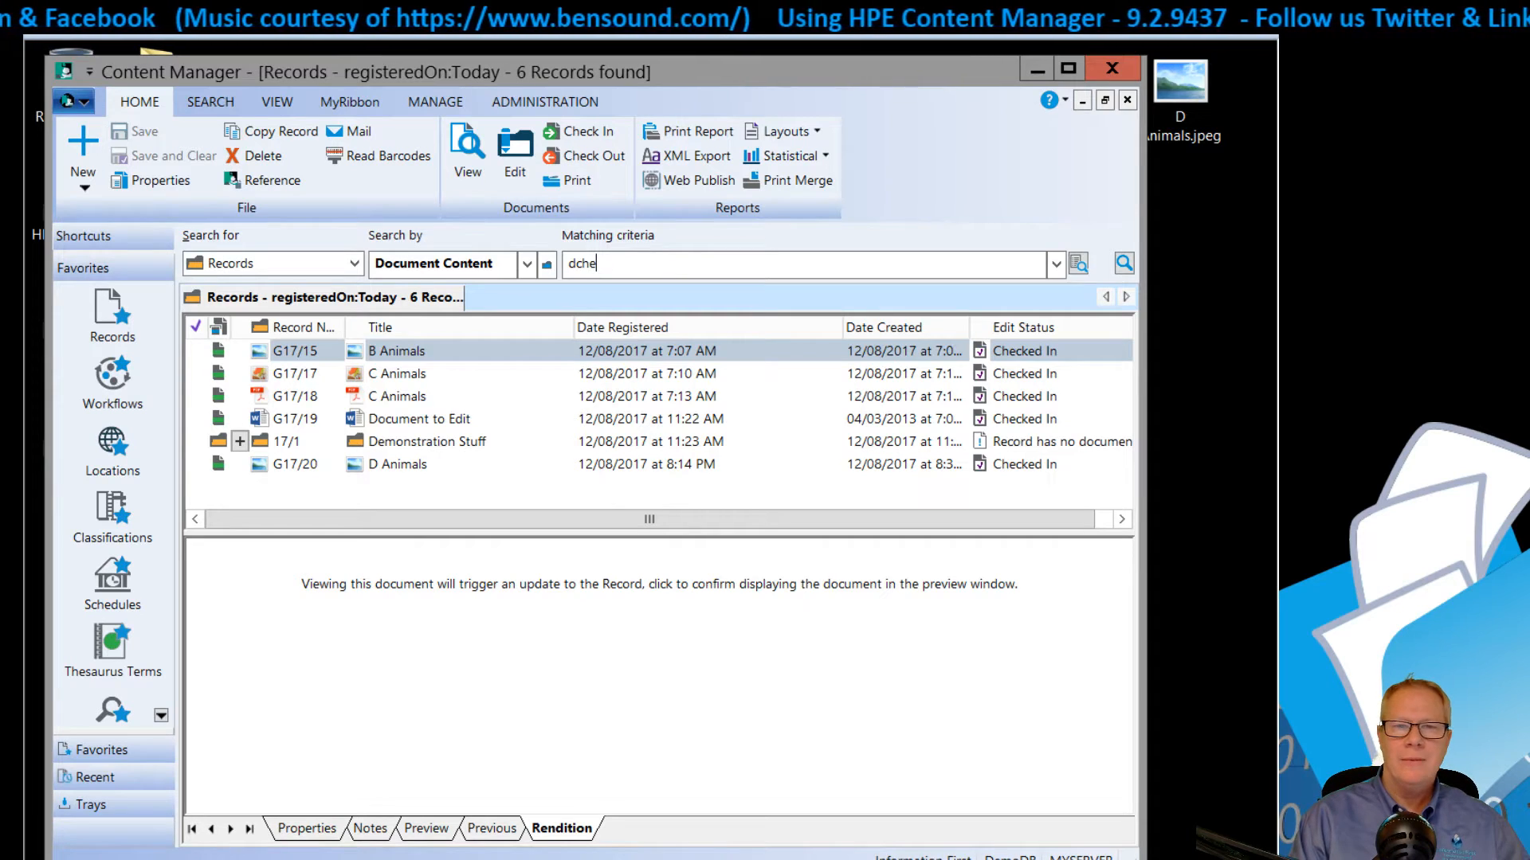
pyautogui.write('chee')
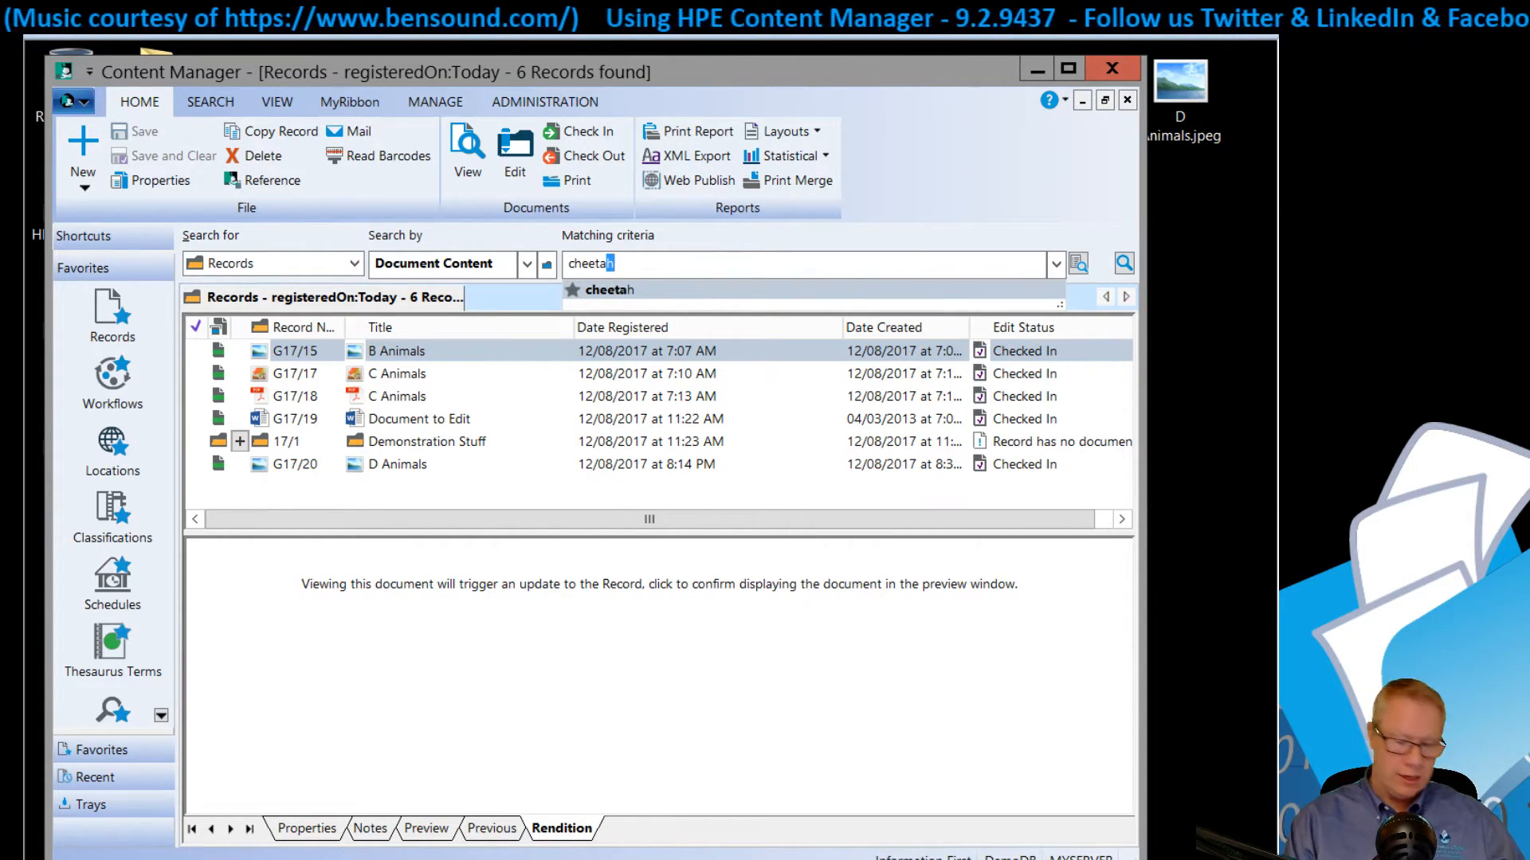
pyautogui.write('ta')
pyautogui.press('Return')
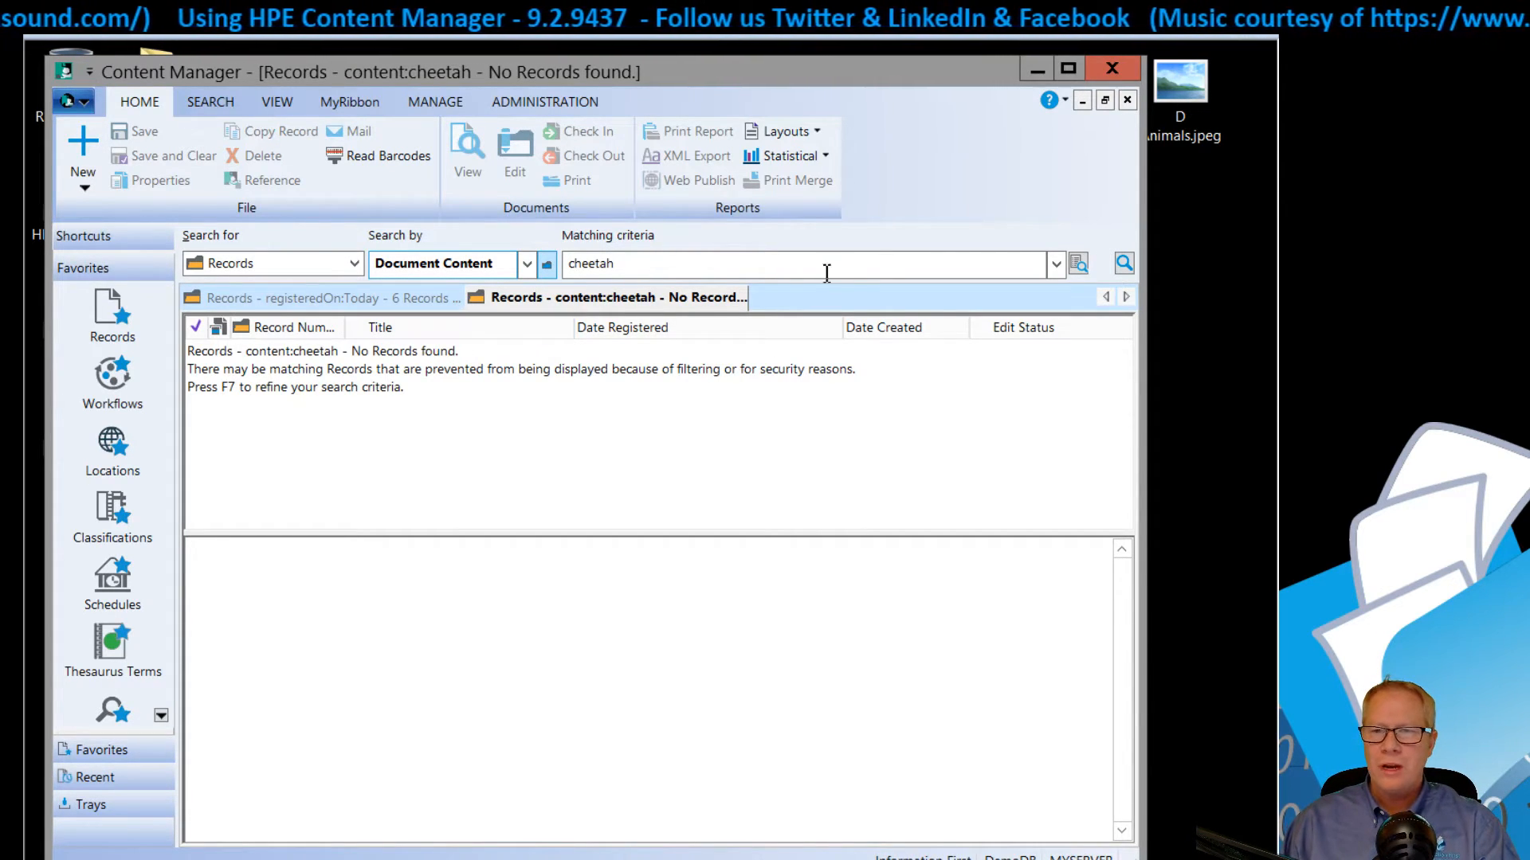
# - Run a new Date Registered search for the records registered today
pyautogui.click(526, 264)
pyautogui.click(478, 287)
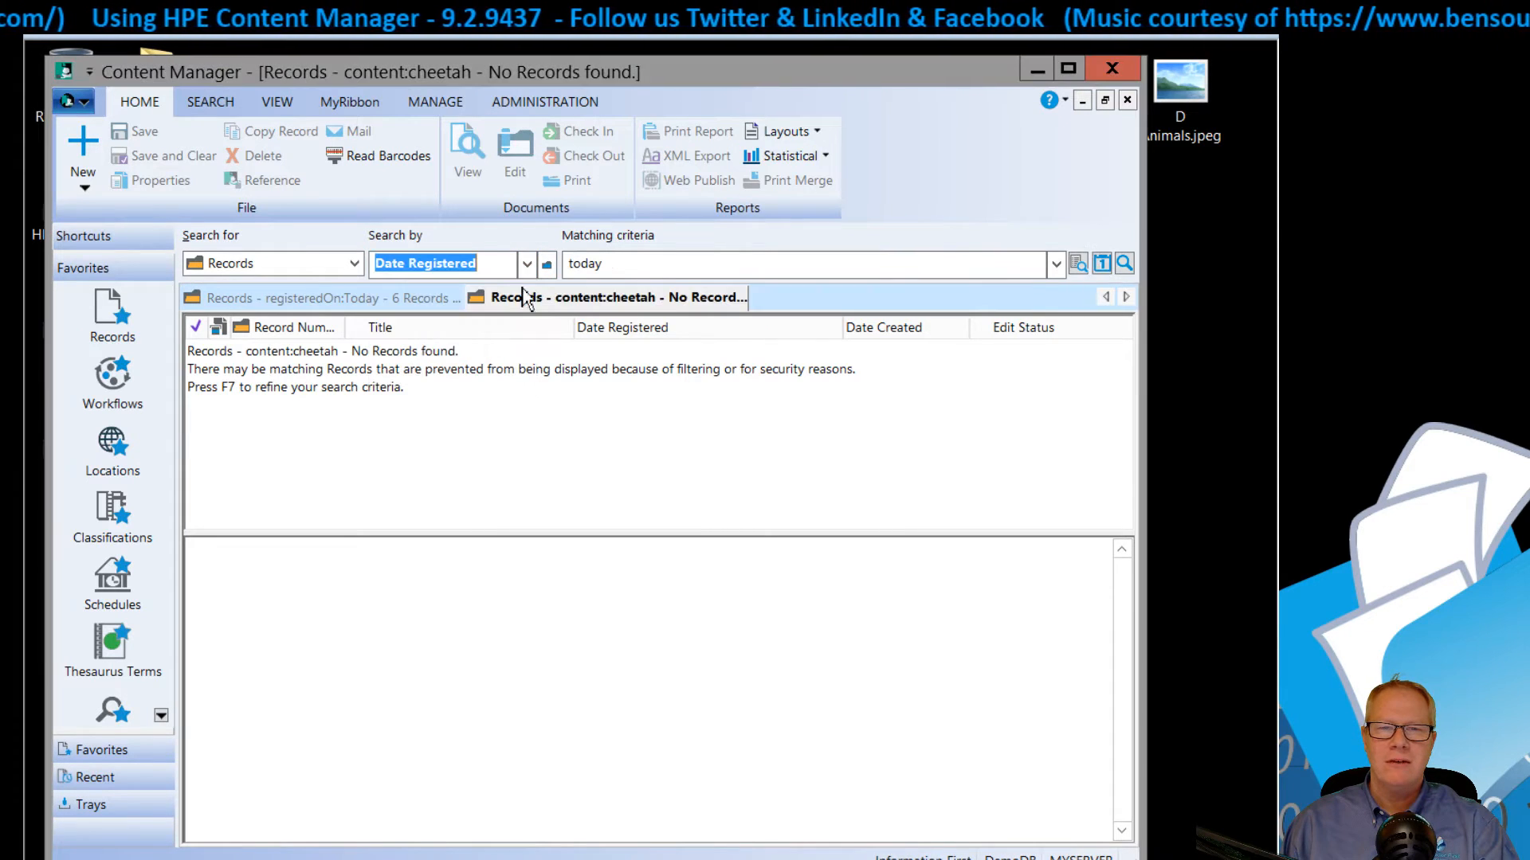
pyautogui.click(1124, 263)
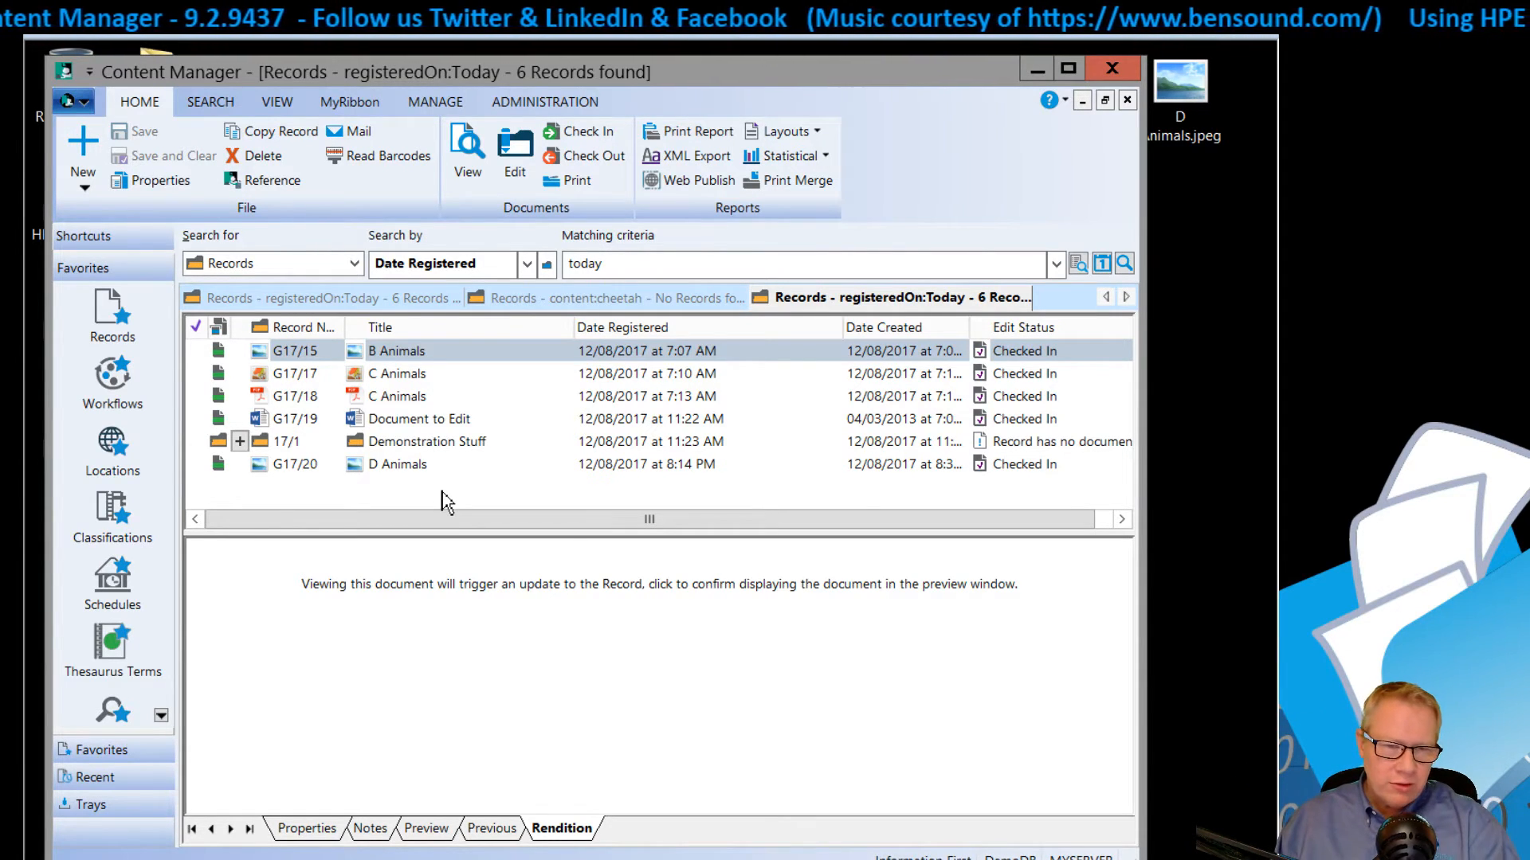
# - Start a new redaction of the Document to Edit record and black out "Add some words," and the phrase "You can easily change the formatting"
pyautogui.rightClick(410, 424)
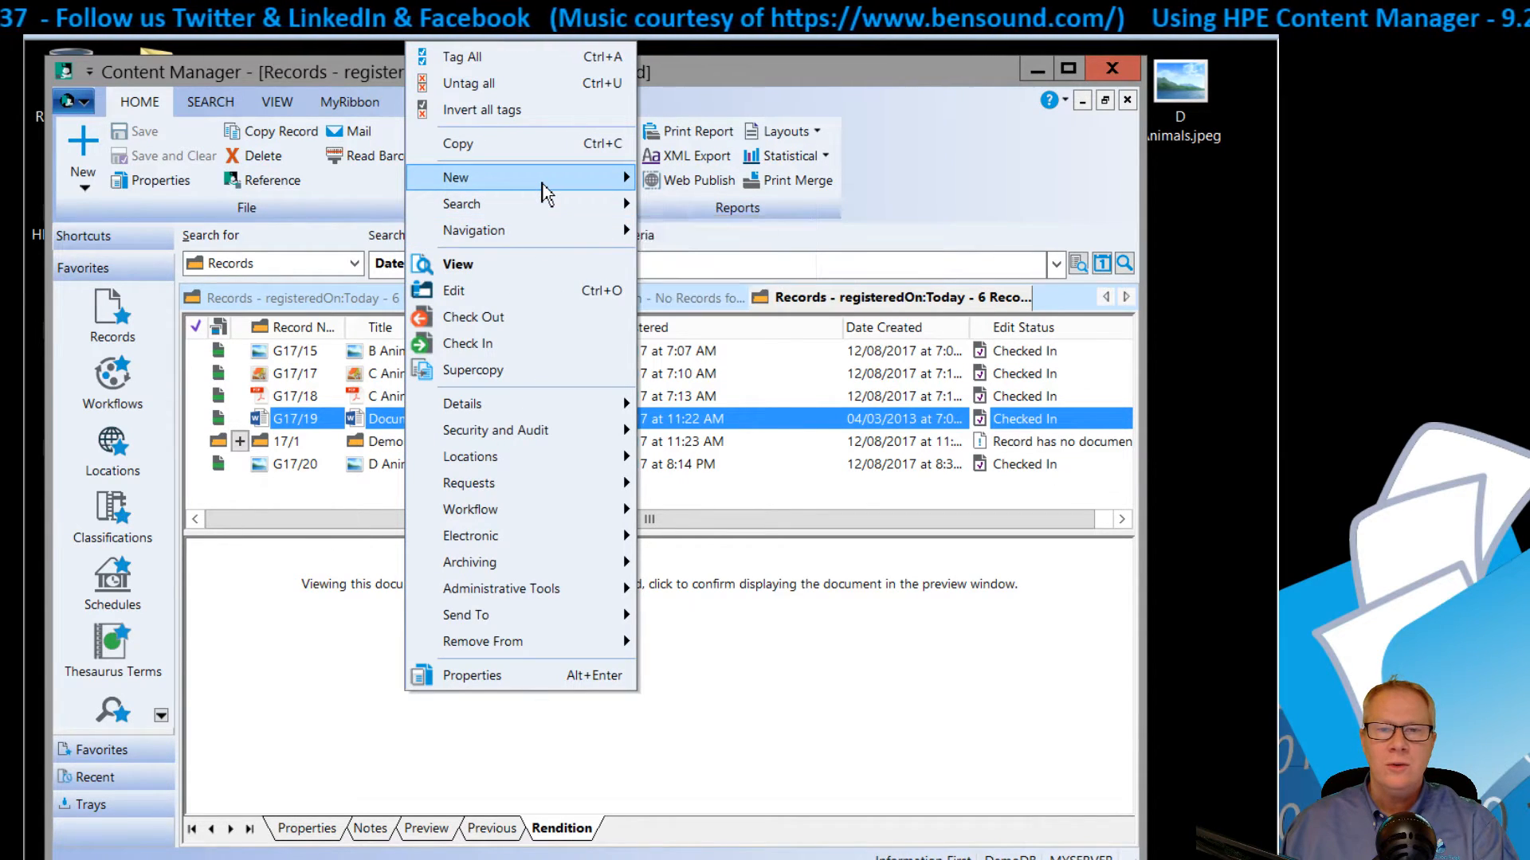
pyautogui.moveTo(548, 194)
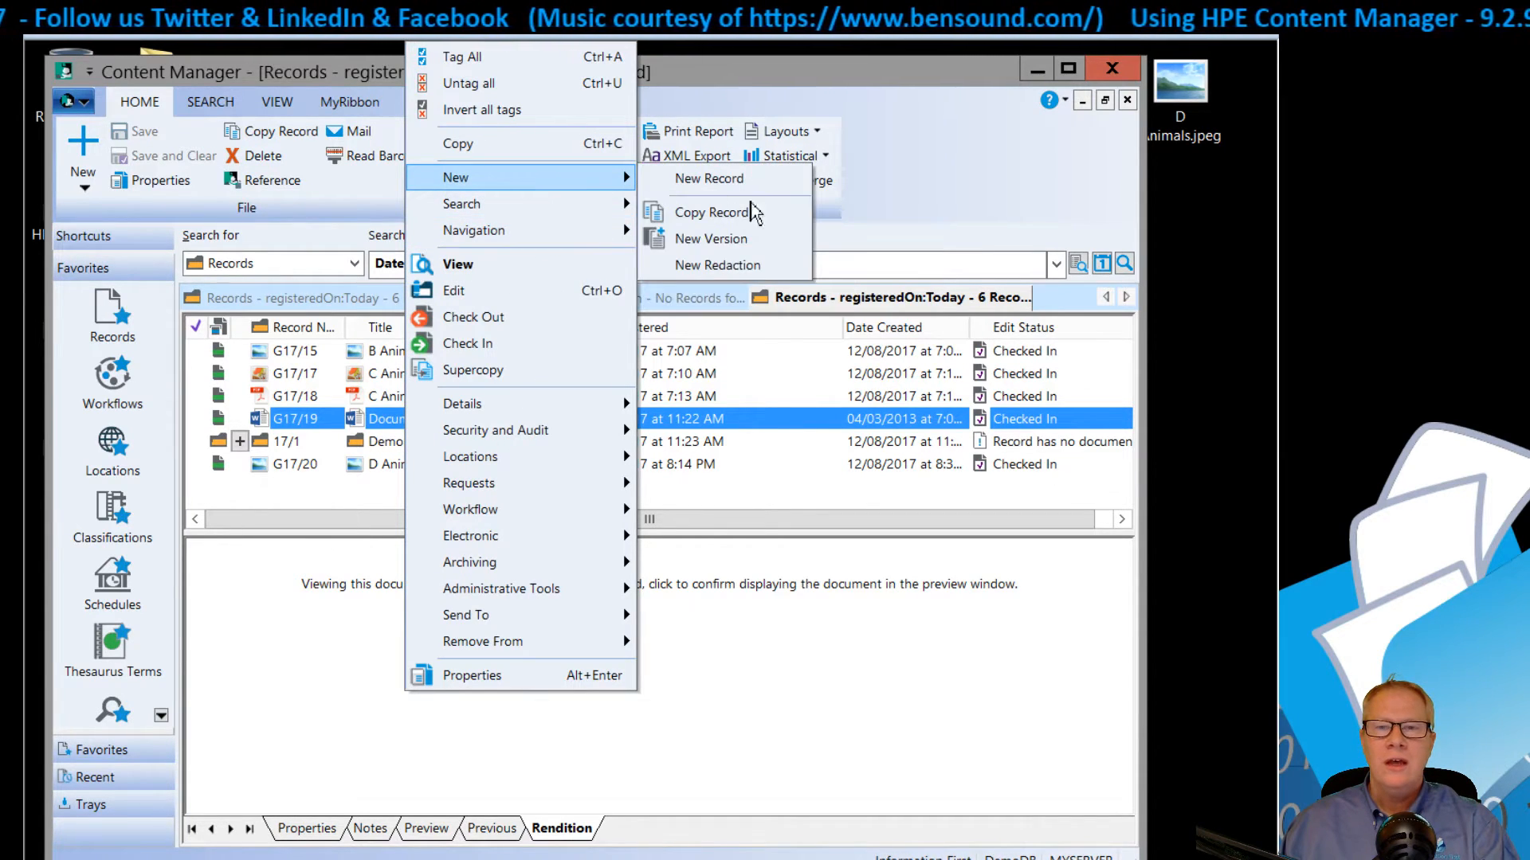
pyautogui.click(741, 270)
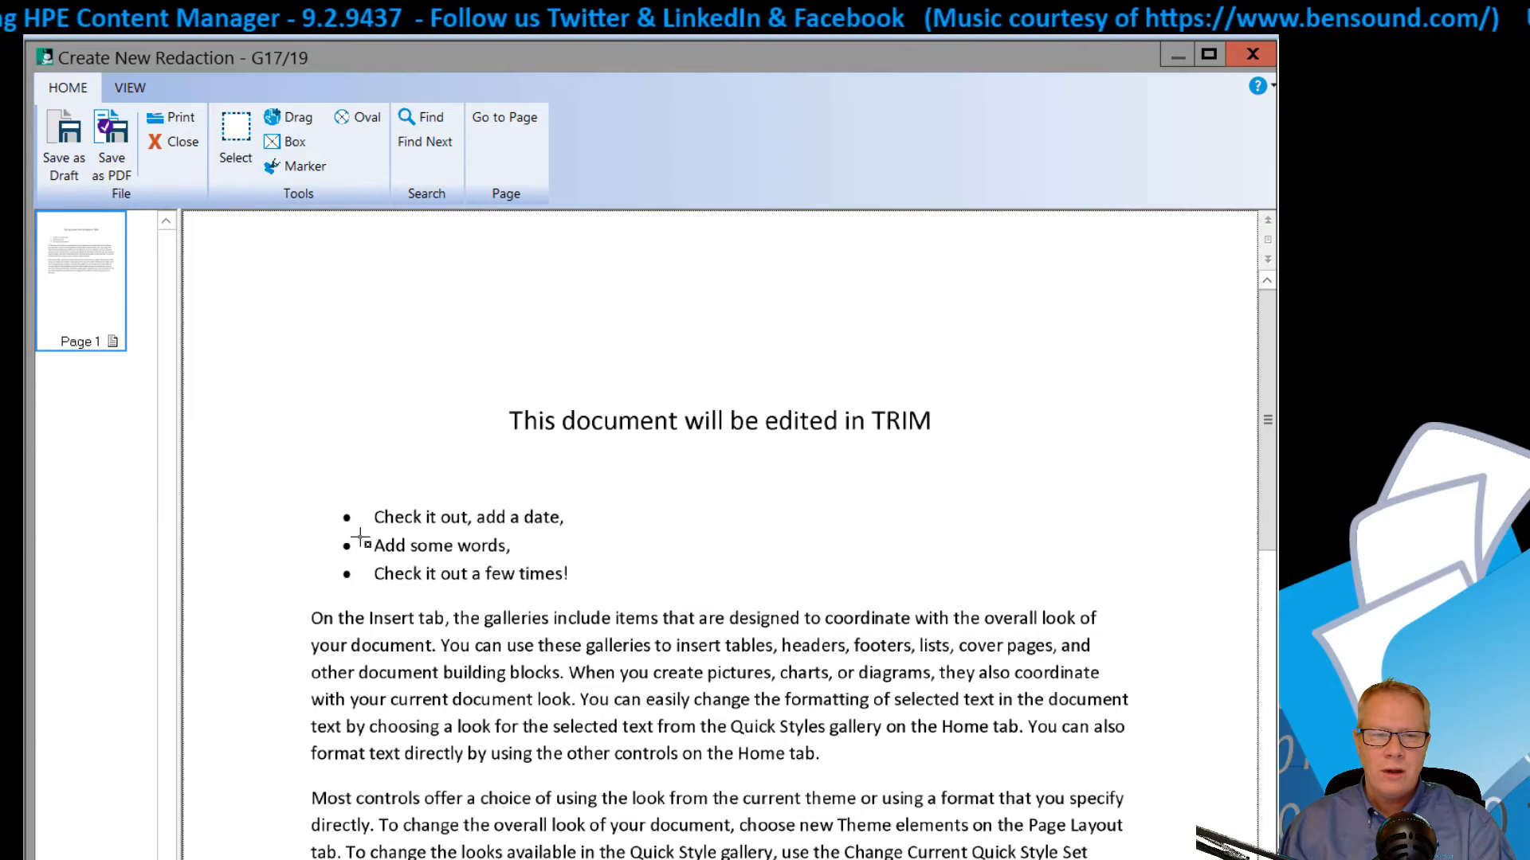
pyautogui.moveTo(360, 538); pyautogui.dragTo(562, 567)
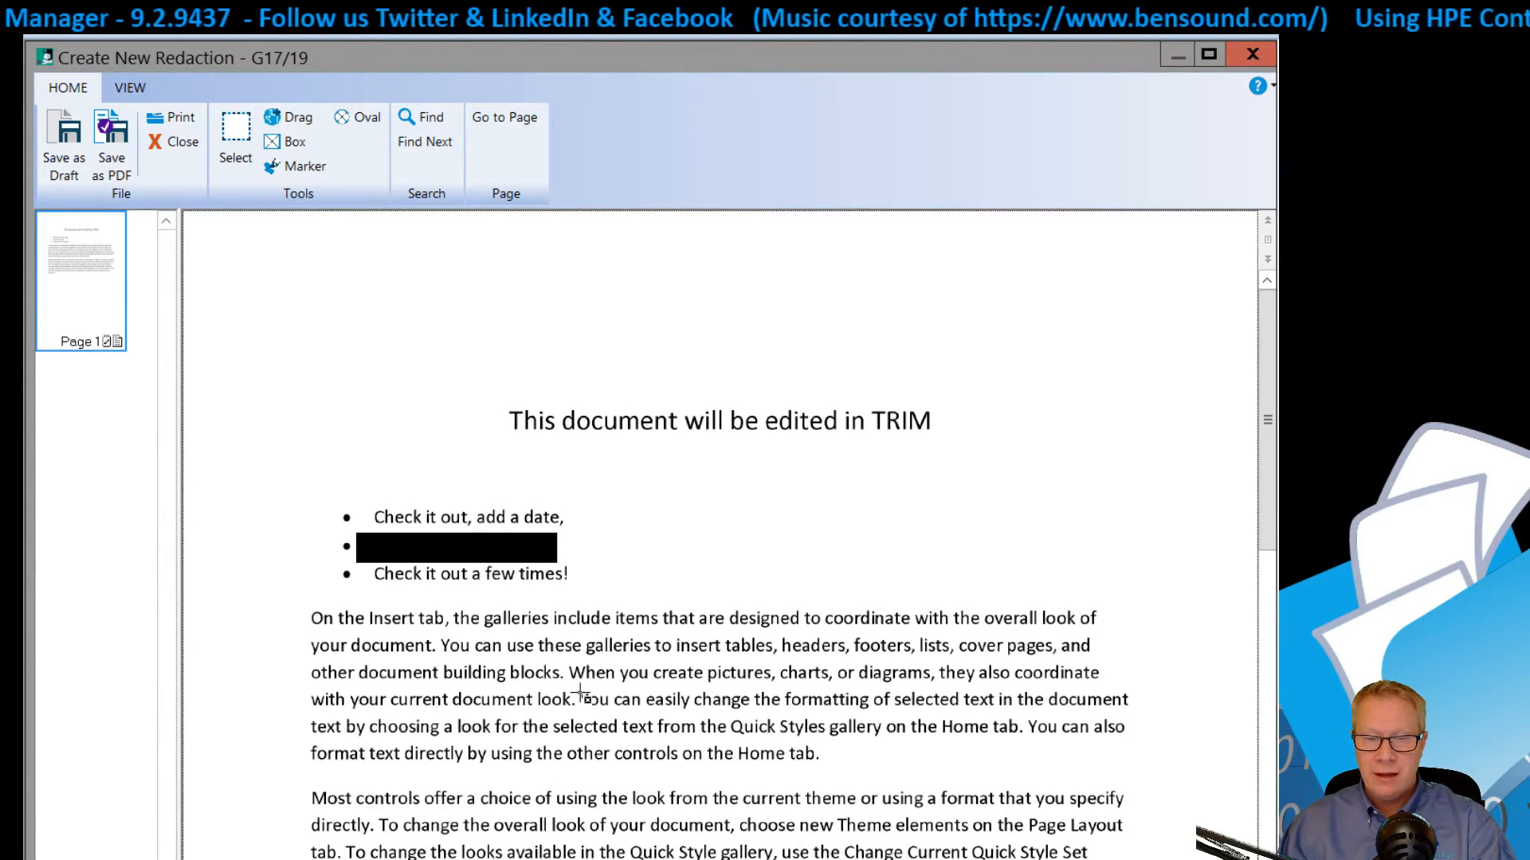
pyautogui.moveTo(576, 688); pyautogui.dragTo(887, 722)
# - Black out the line starting "Both the Themes gallery" in the last paragraph and save the redaction as a PDF
pyautogui.scroll(-6, 887, 723)
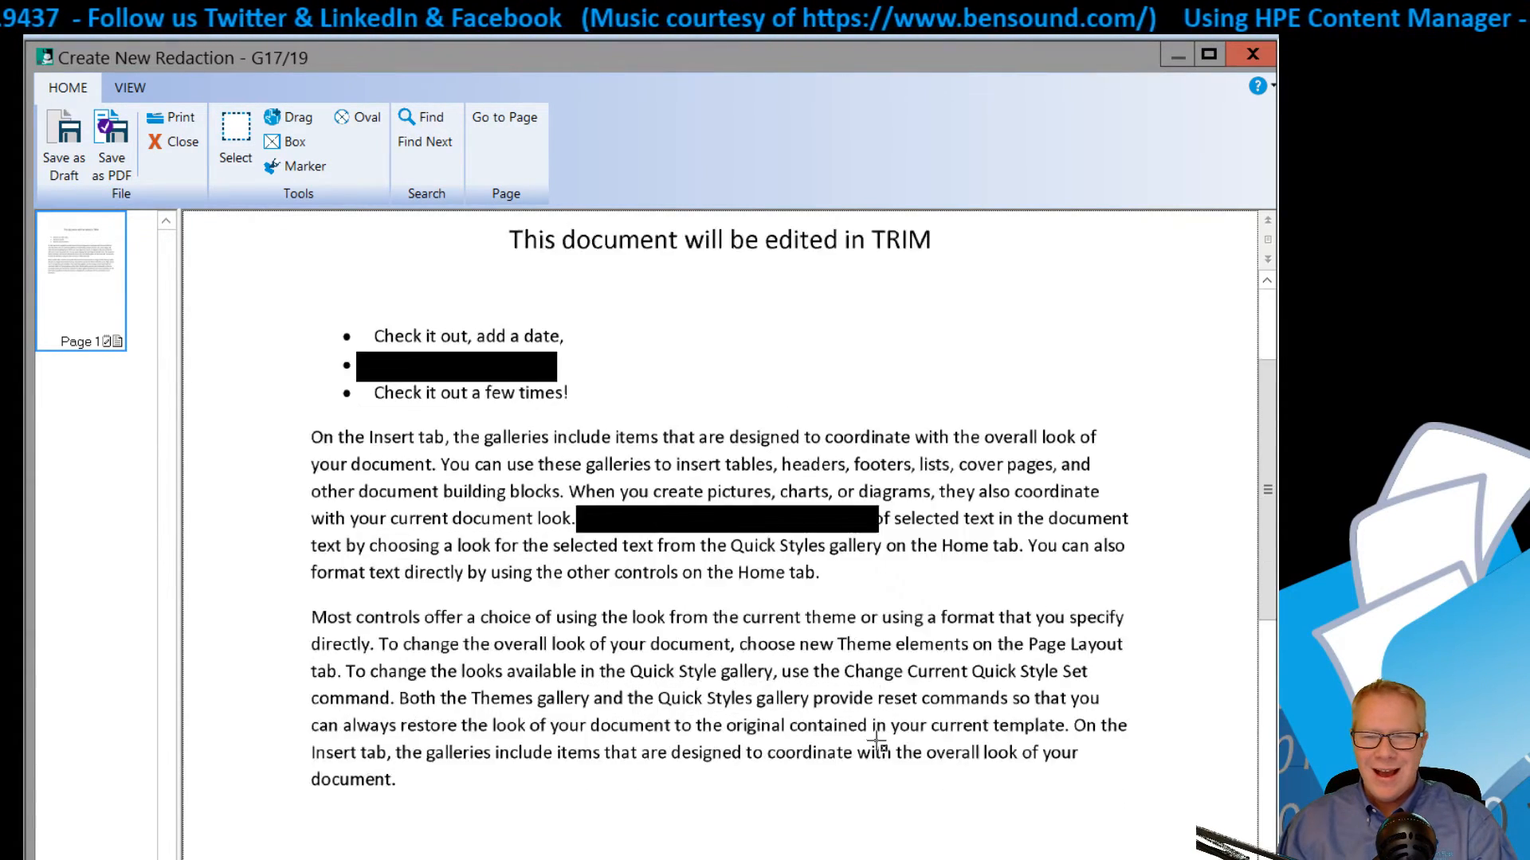
pyautogui.scroll(2, 861, 768)
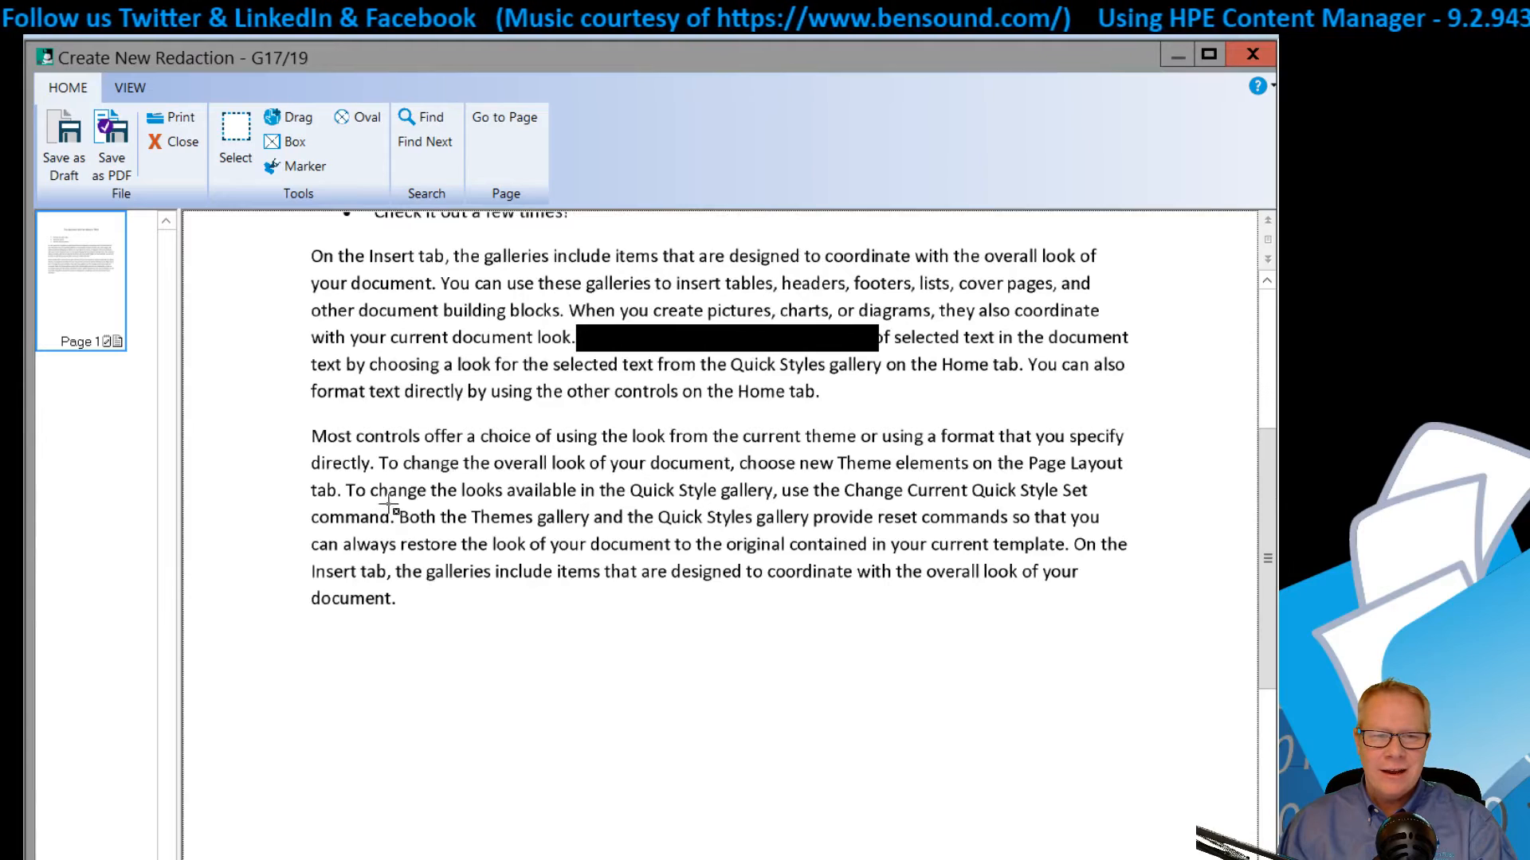
pyautogui.moveTo(392, 502); pyautogui.dragTo(1110, 529)
pyautogui.scroll(2, 1012, 677)
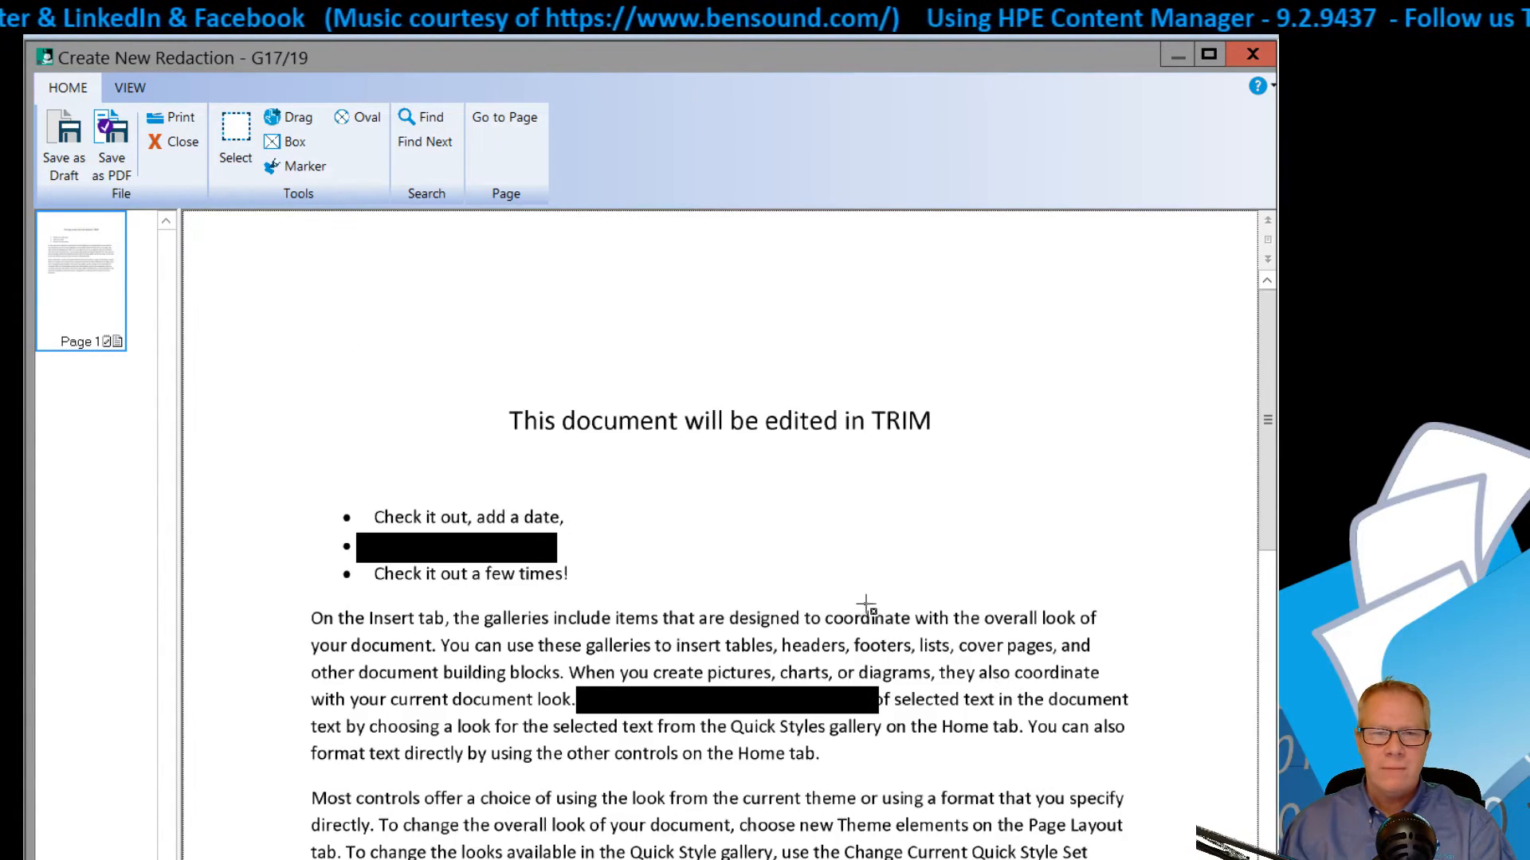
pyautogui.click(116, 143)
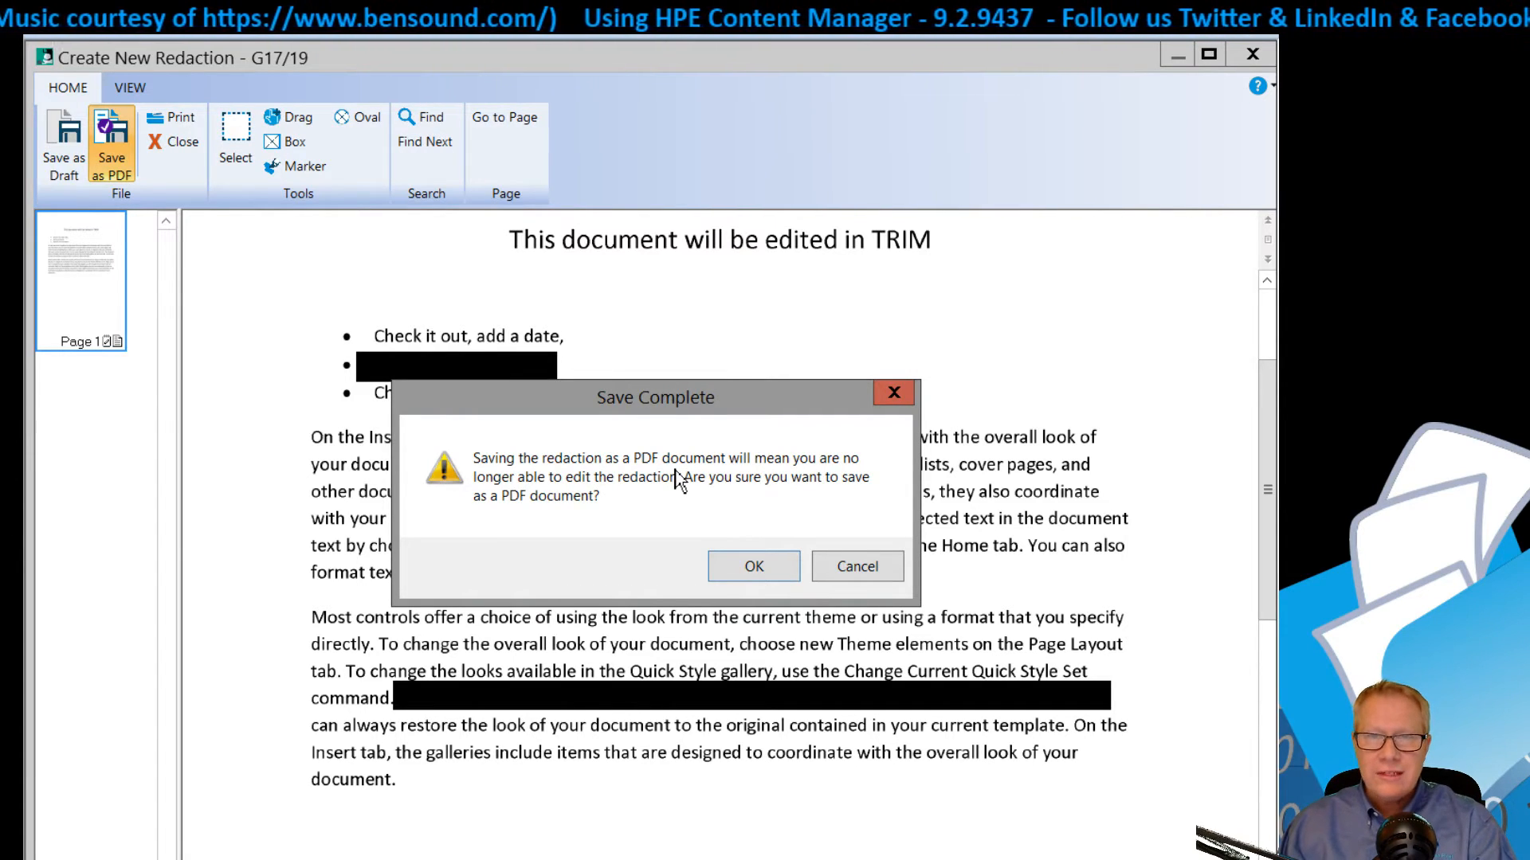
pyautogui.click(754, 567)
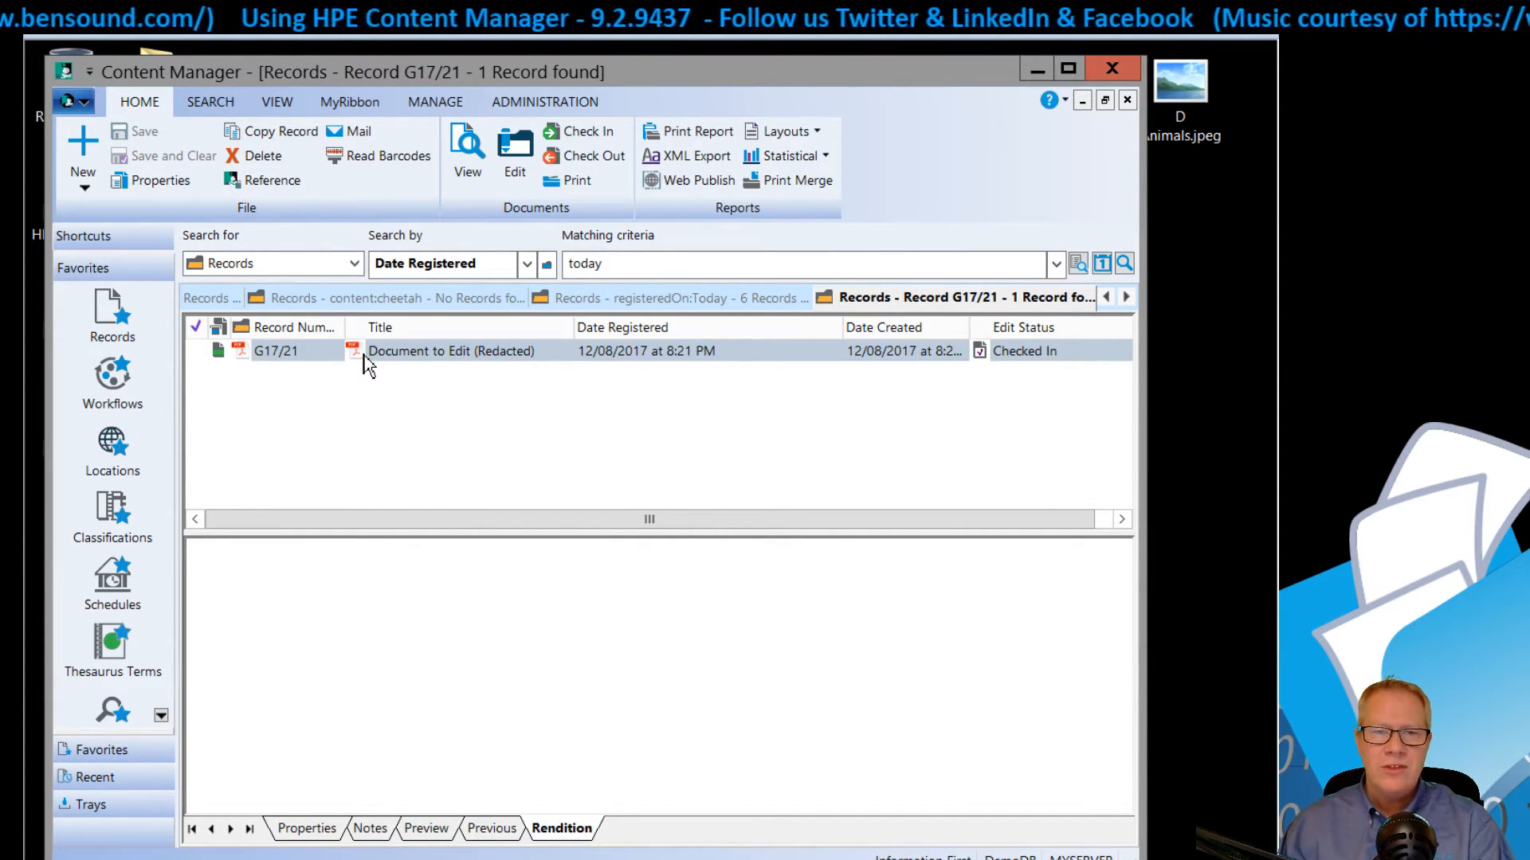
# - Preview the Document to Edit (Redacted) record and examine all the redacted passages through the end of the text
pyautogui.click(427, 830)
pyautogui.click(433, 607)
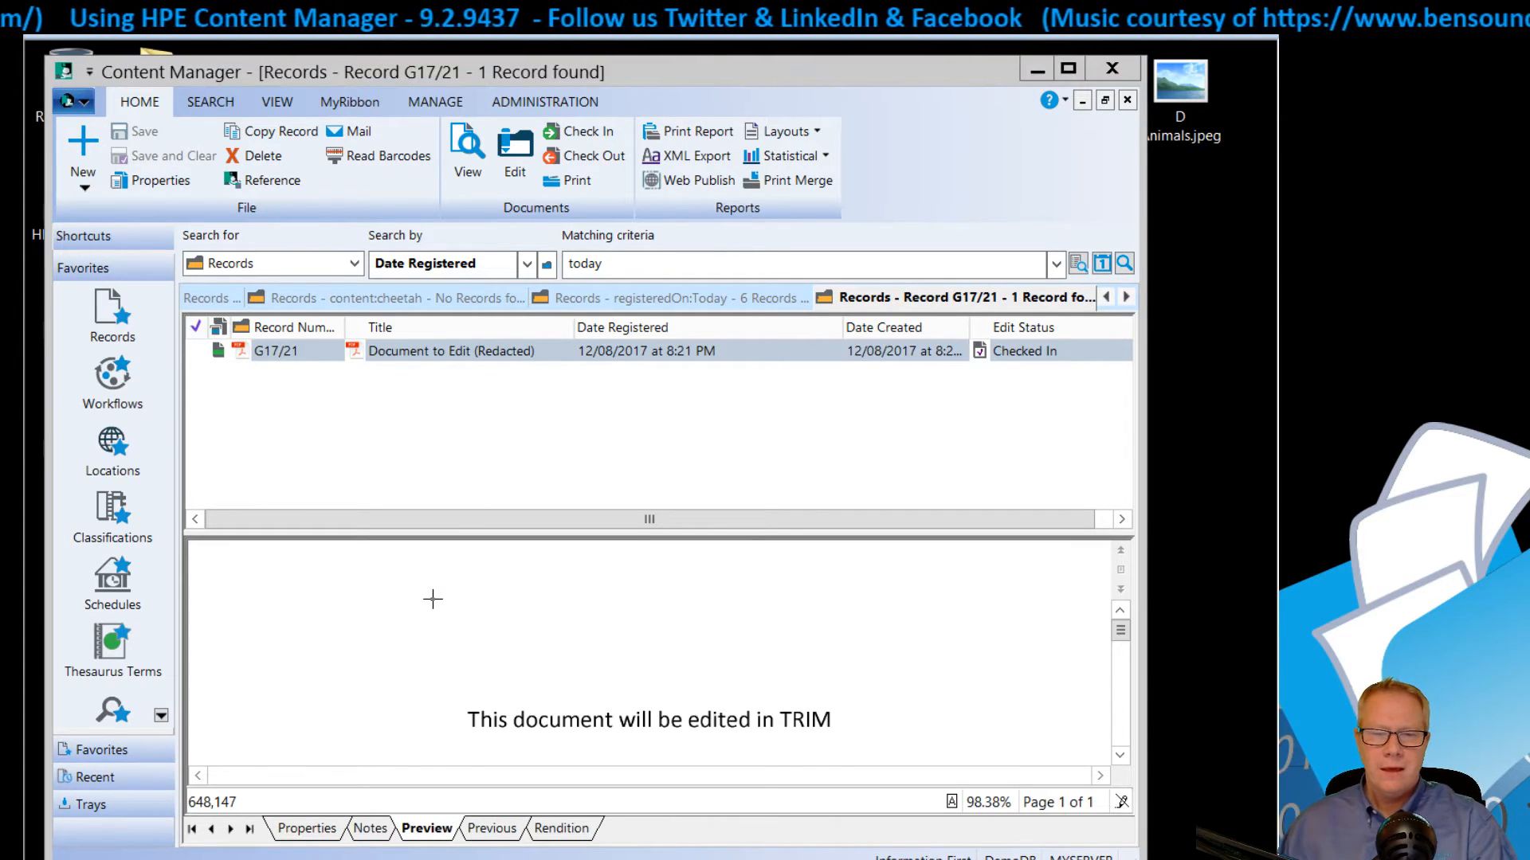
pyautogui.click(1120, 755)
pyautogui.click(1121, 756)
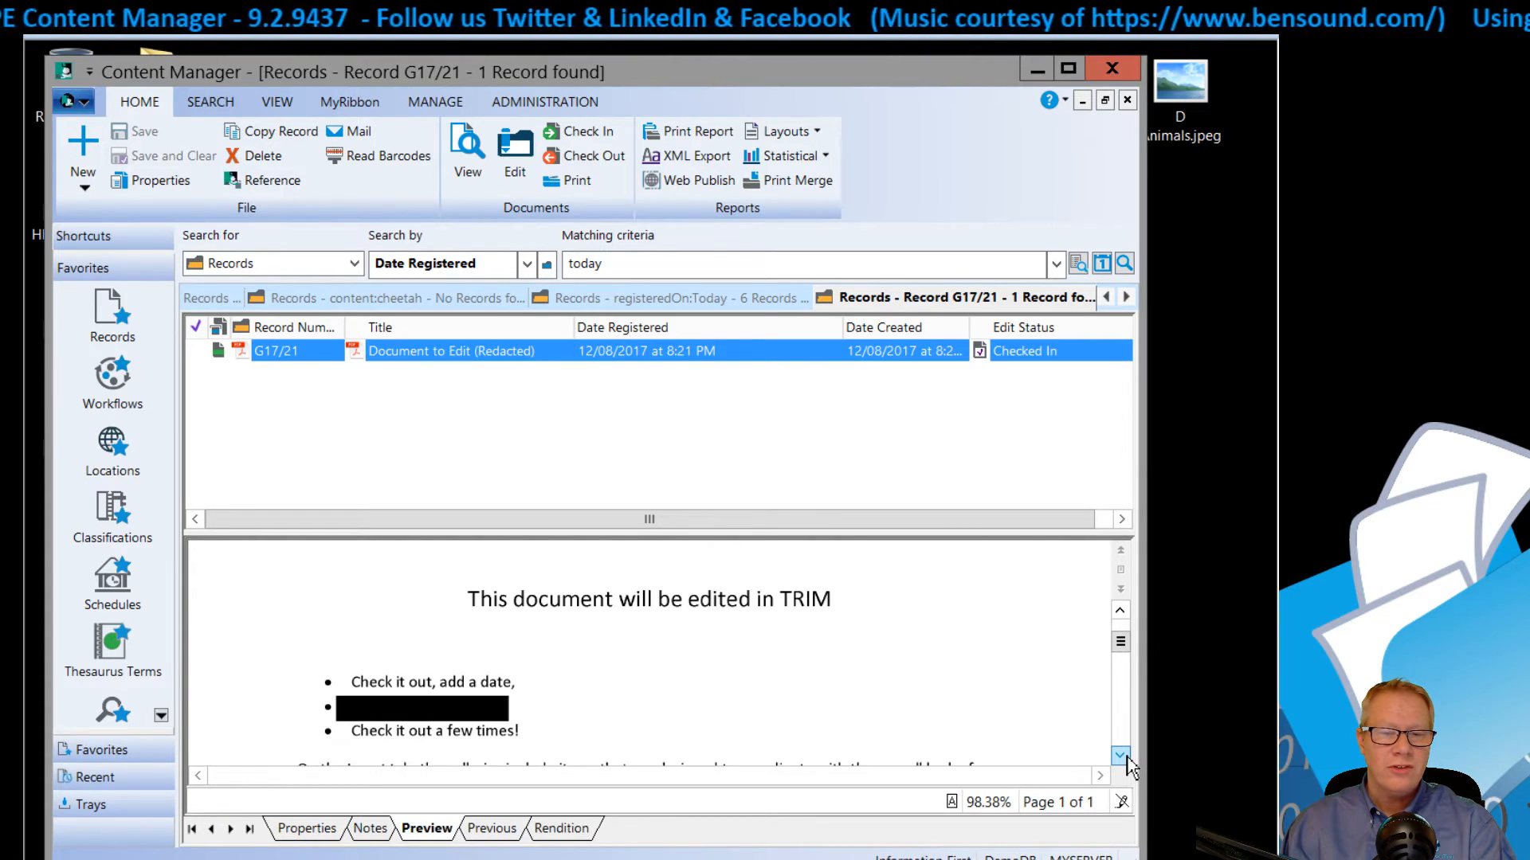
pyautogui.click(1121, 756)
pyautogui.click(1120, 756)
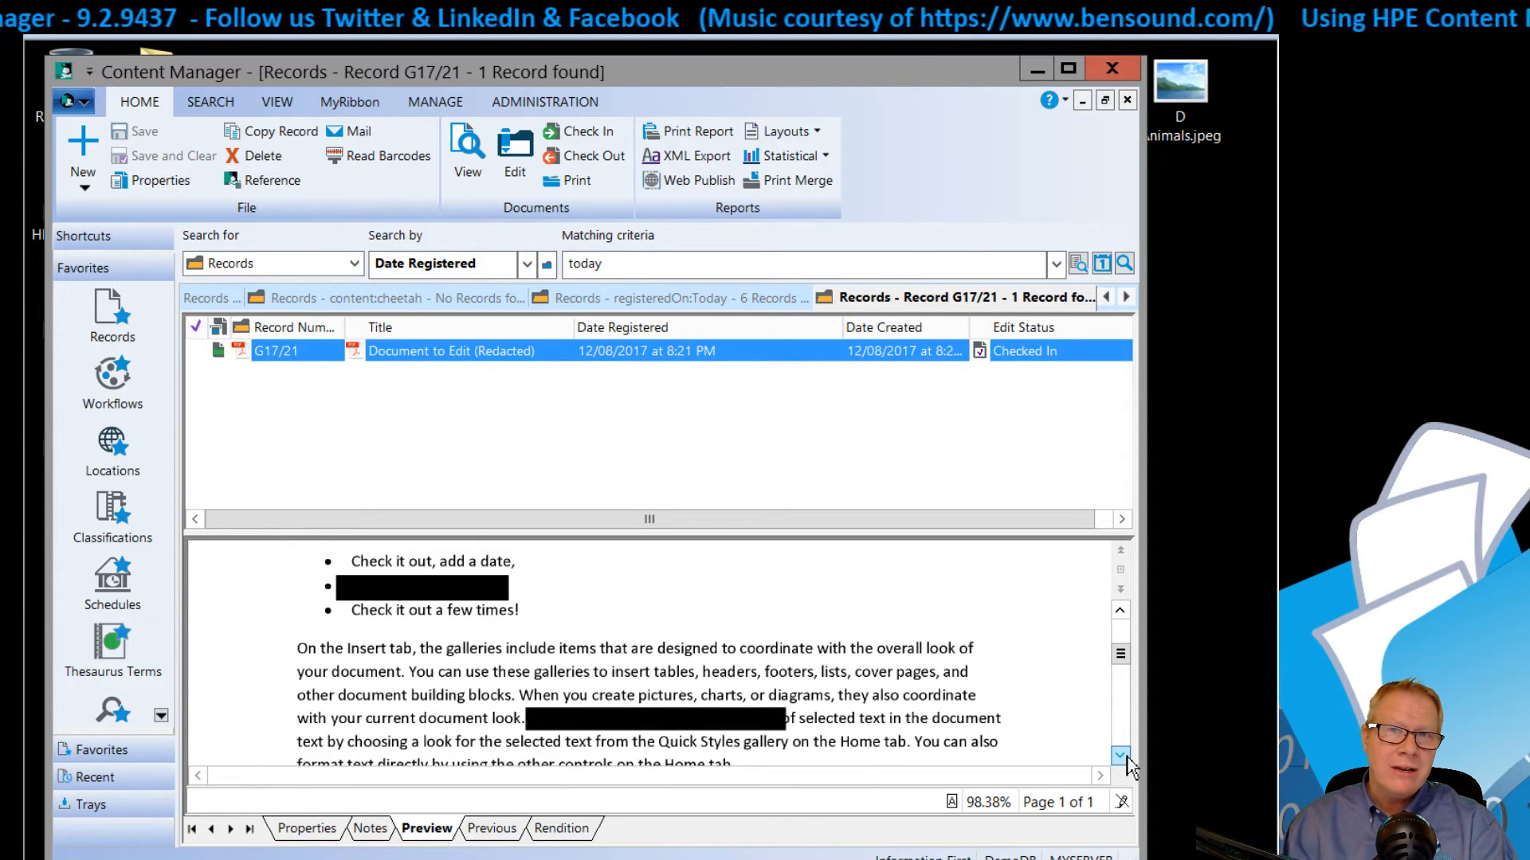
pyautogui.click(1120, 756)
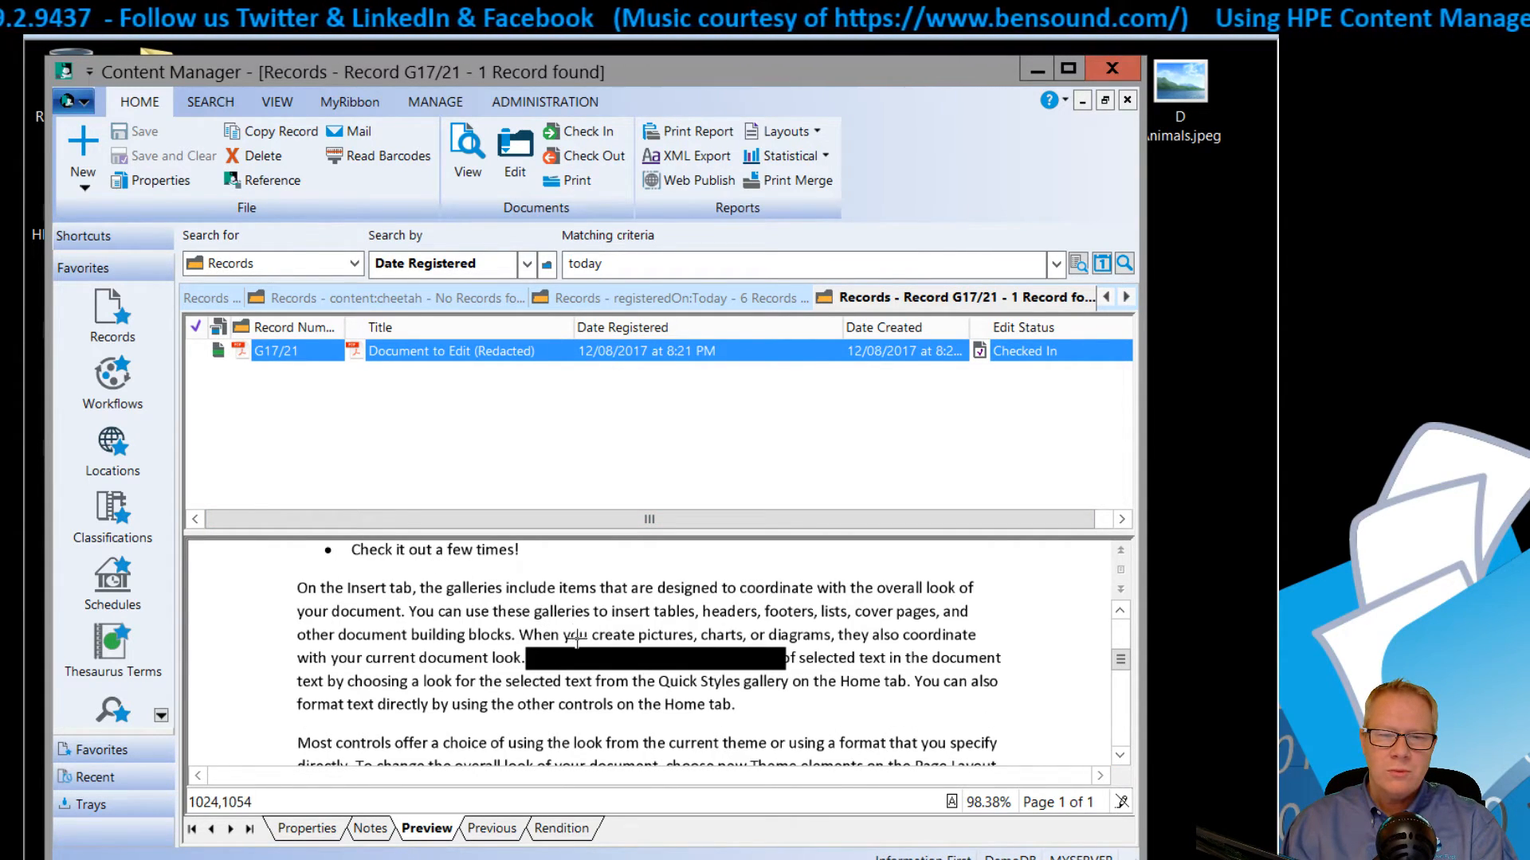
pyautogui.click(1121, 755)
pyautogui.click(1120, 755)
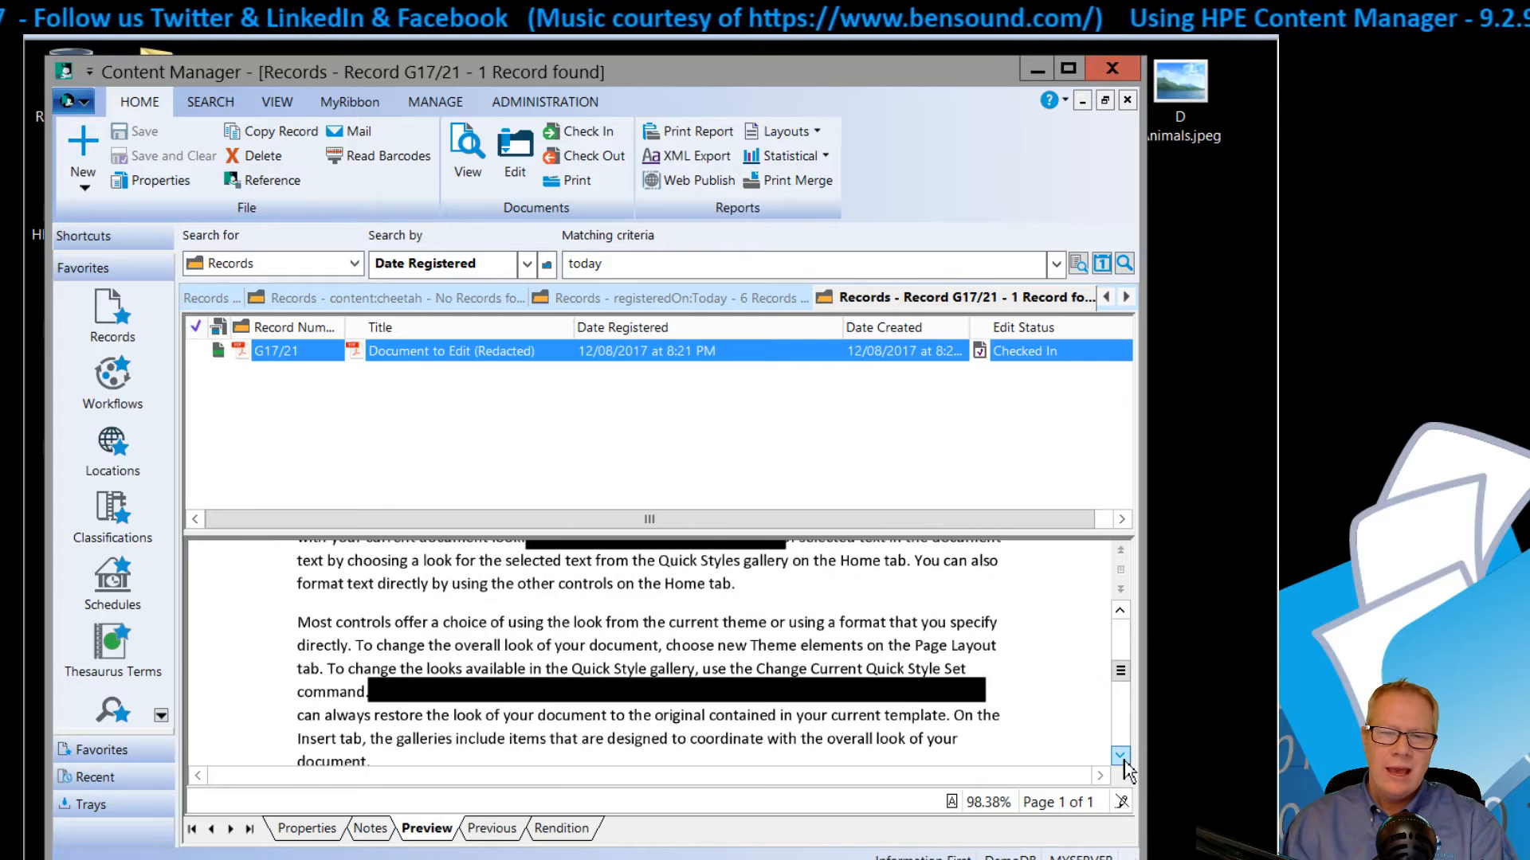
pyautogui.click(1120, 755)
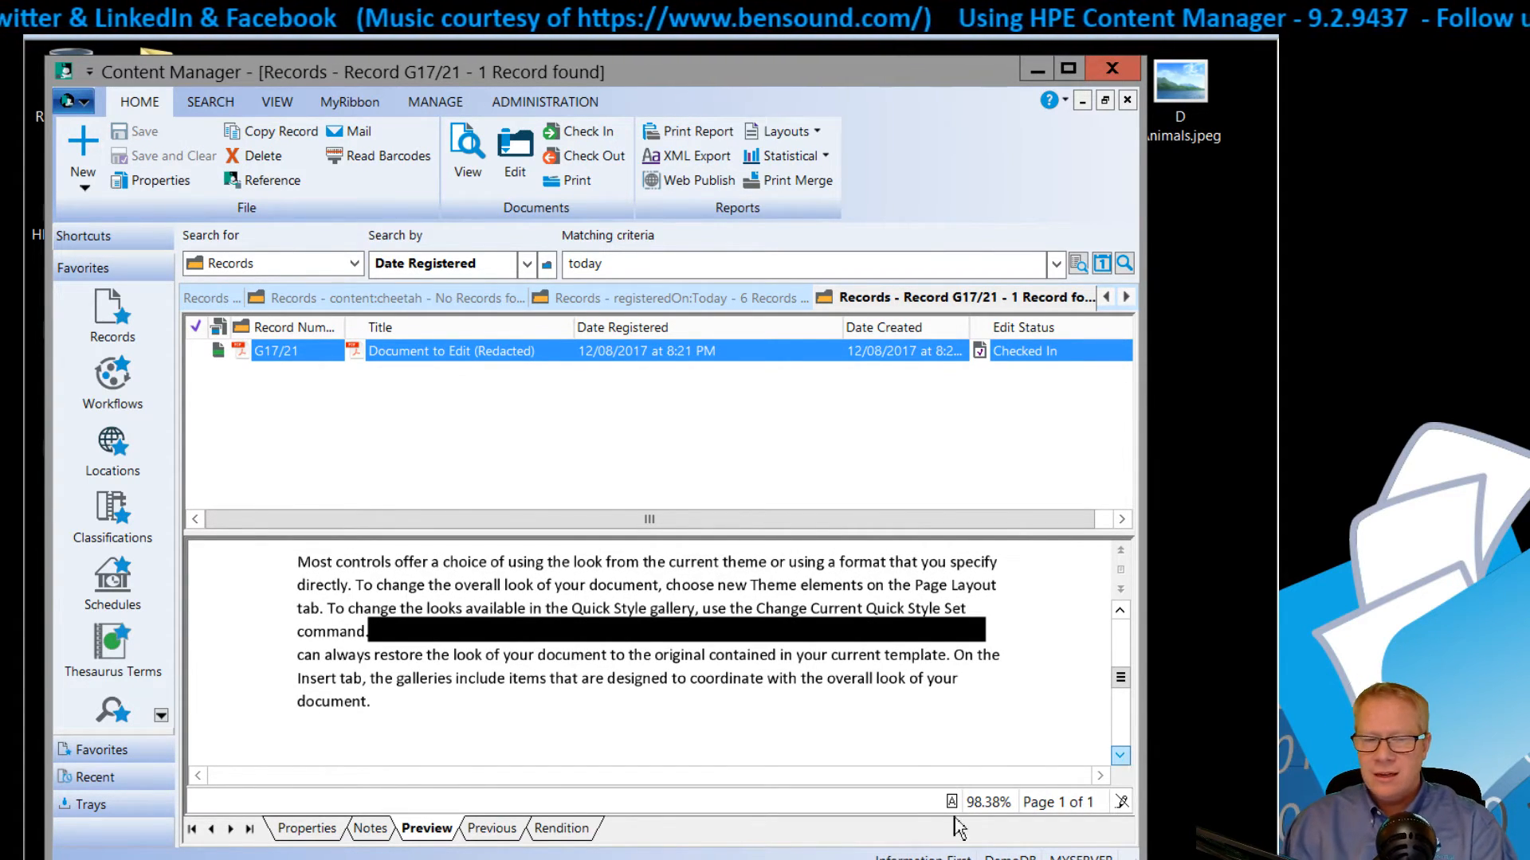
# - Check the redacted record for a previous document and a rendition, and view its properties
pyautogui.click(488, 831)
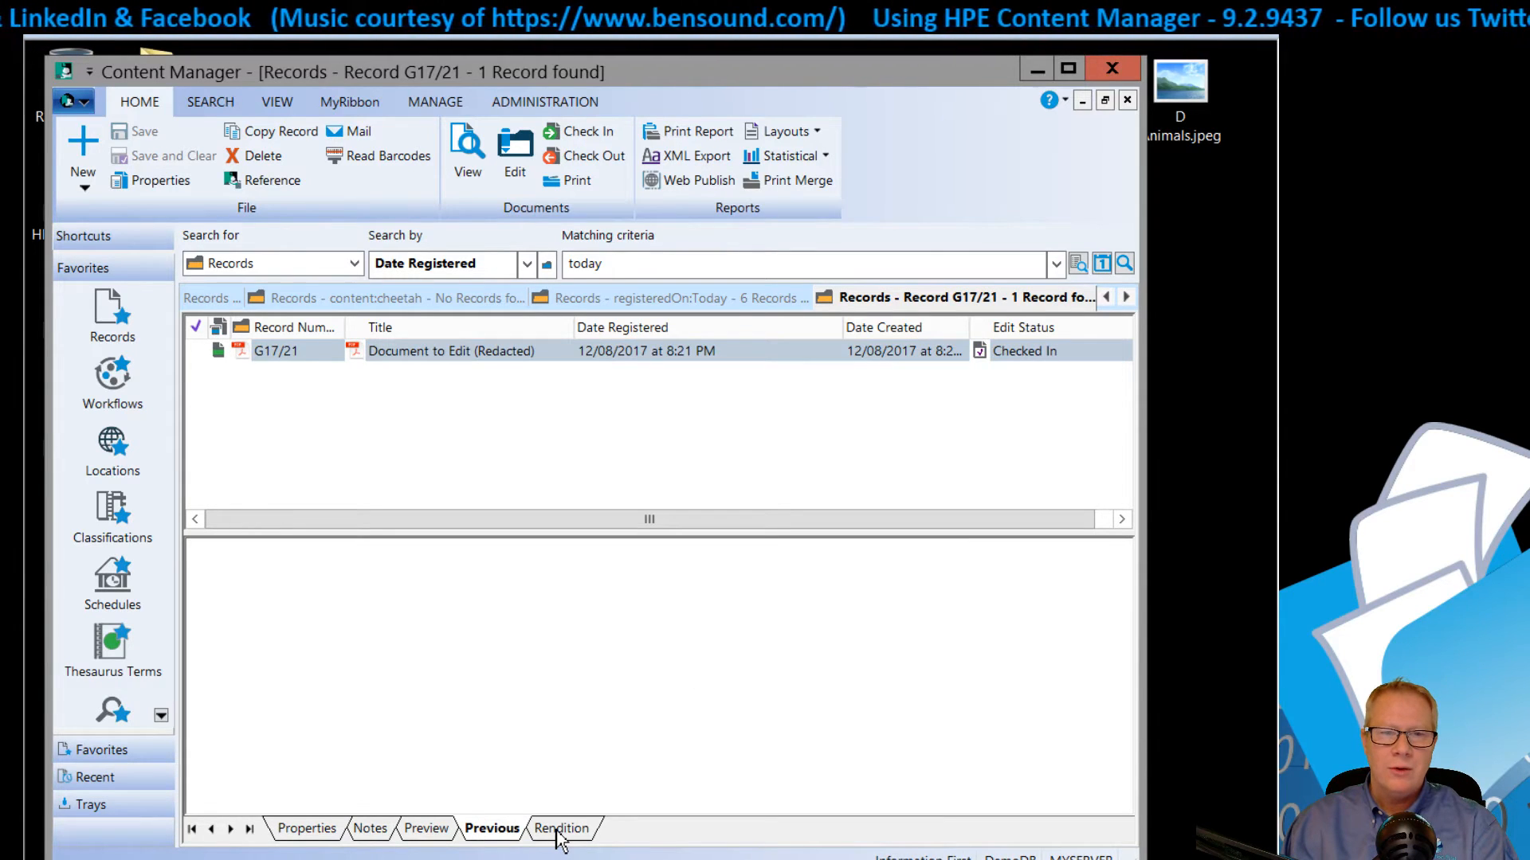
pyautogui.click(558, 831)
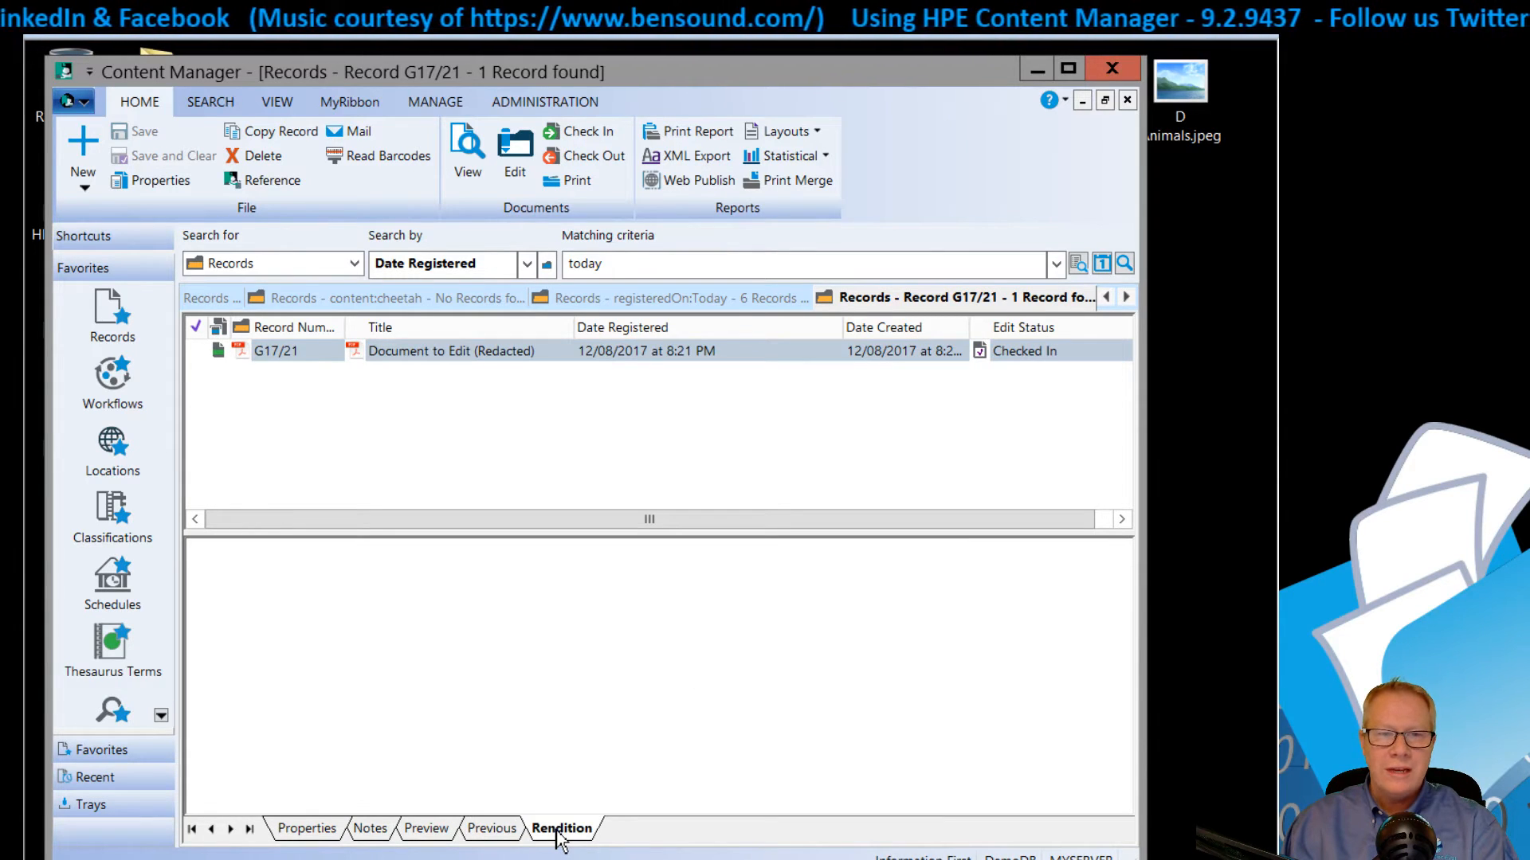
pyautogui.click(492, 833)
pyautogui.click(445, 833)
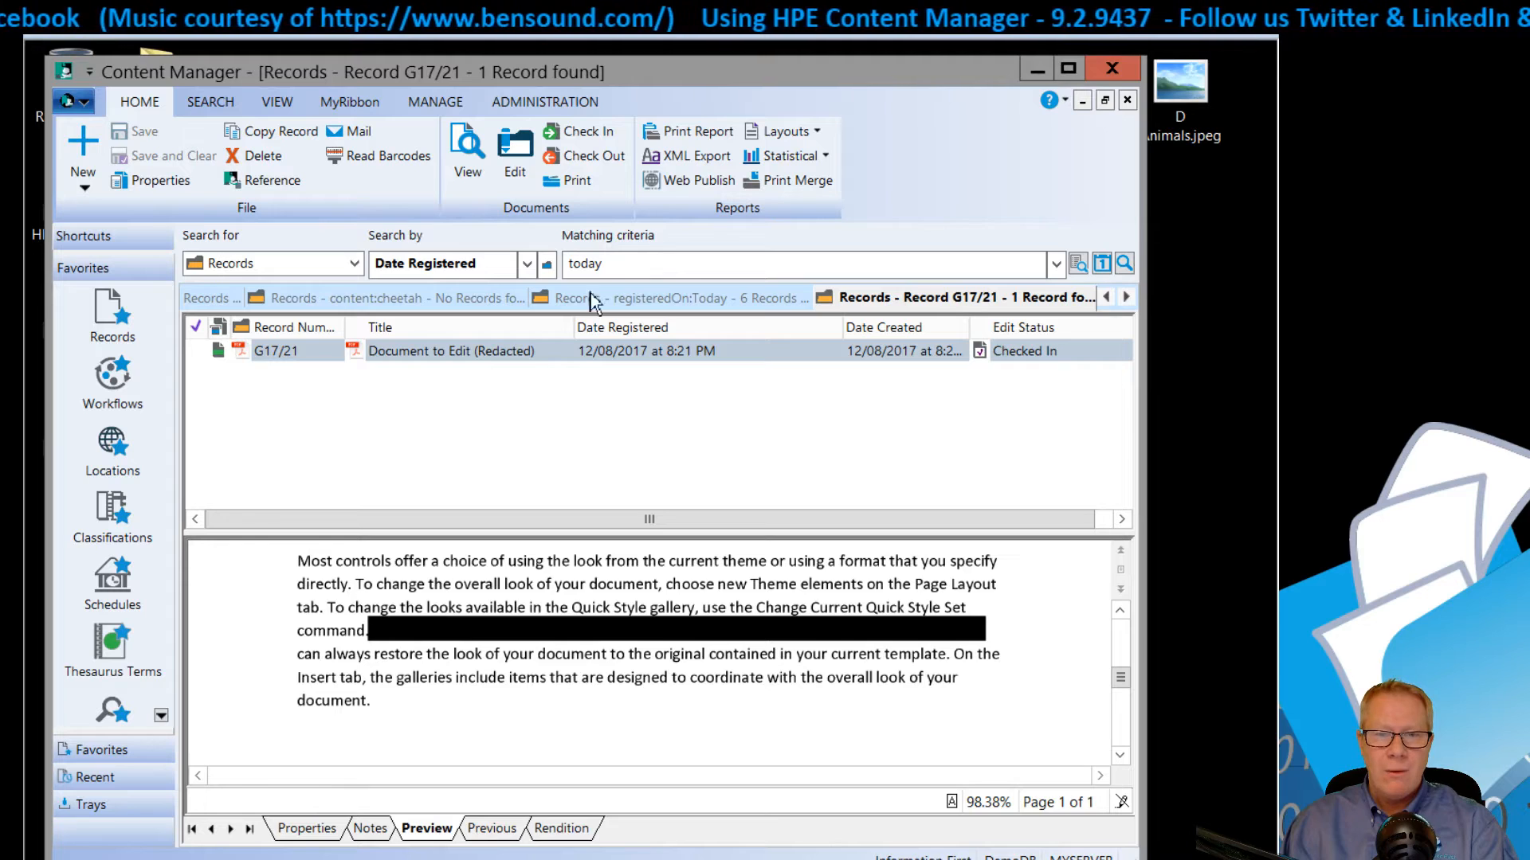
pyautogui.click(310, 832)
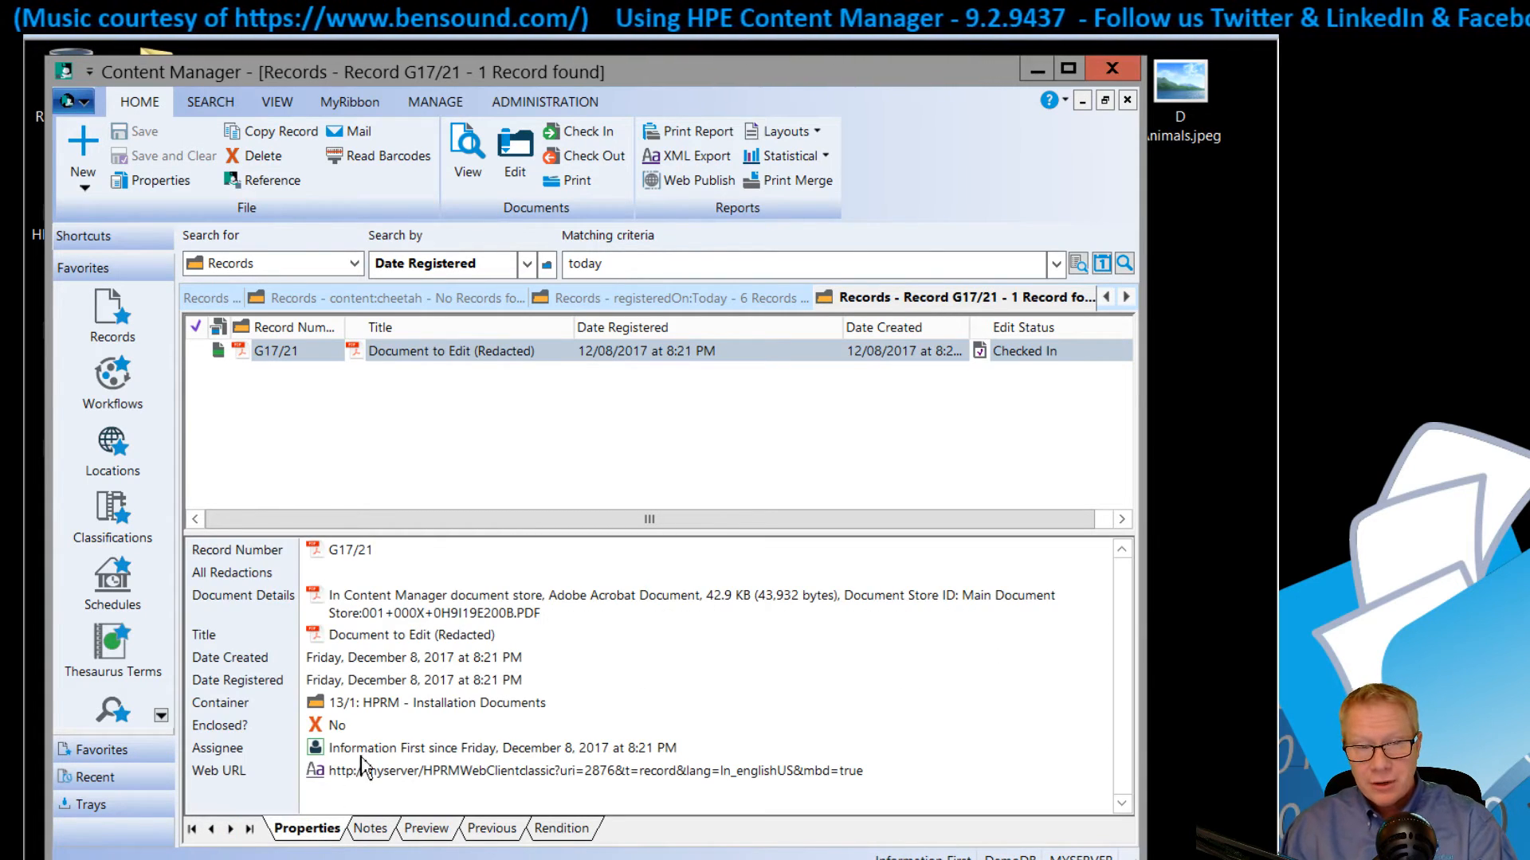
# - Navigate to the record that Document to Edit (Redacted) was redacted from and preview its original document
pyautogui.rightClick(450, 369)
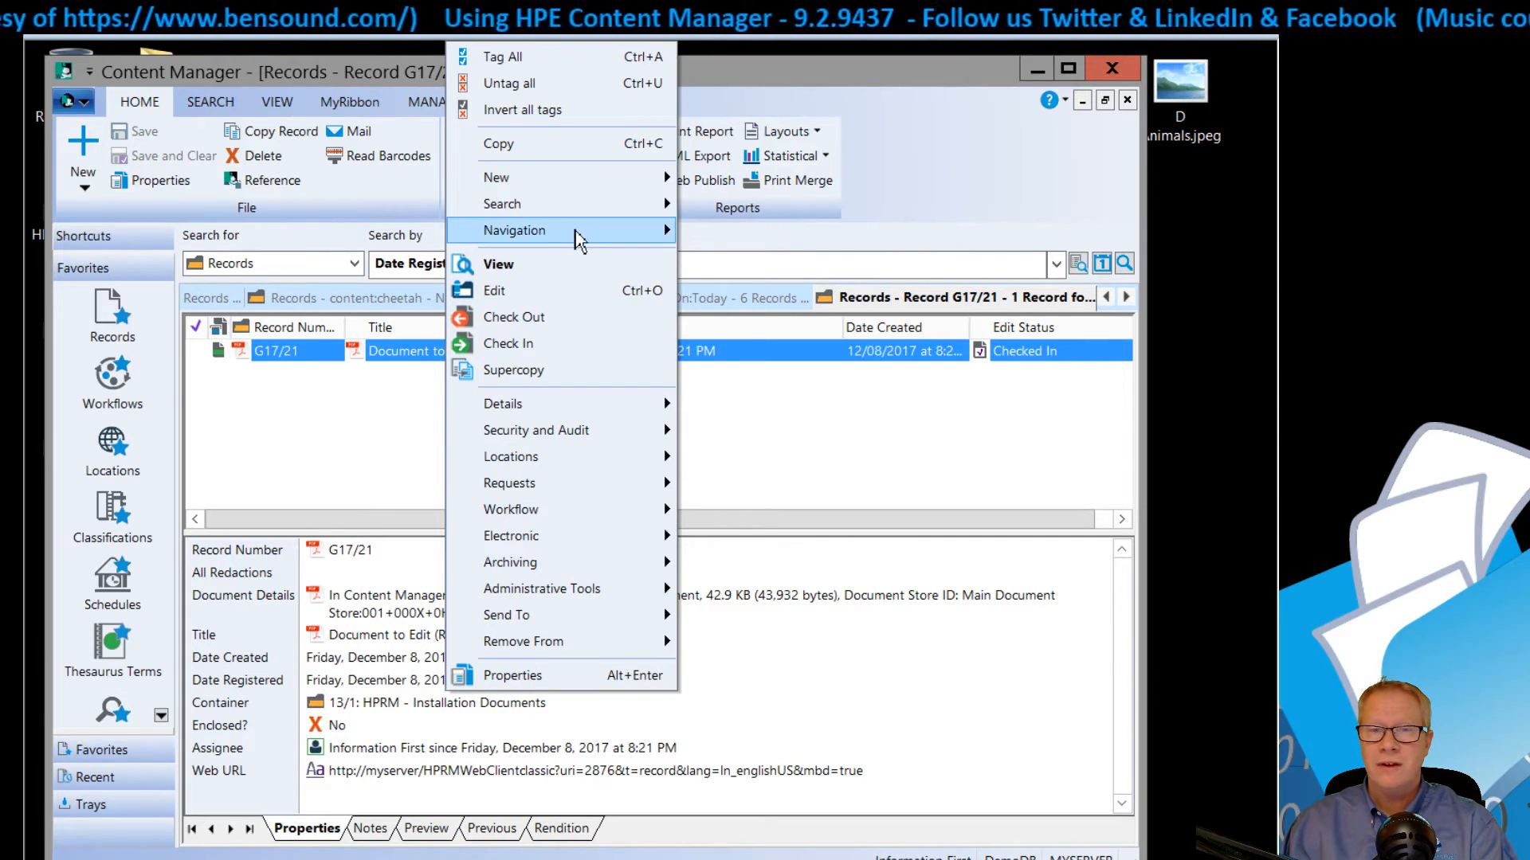
pyautogui.moveTo(574, 238)
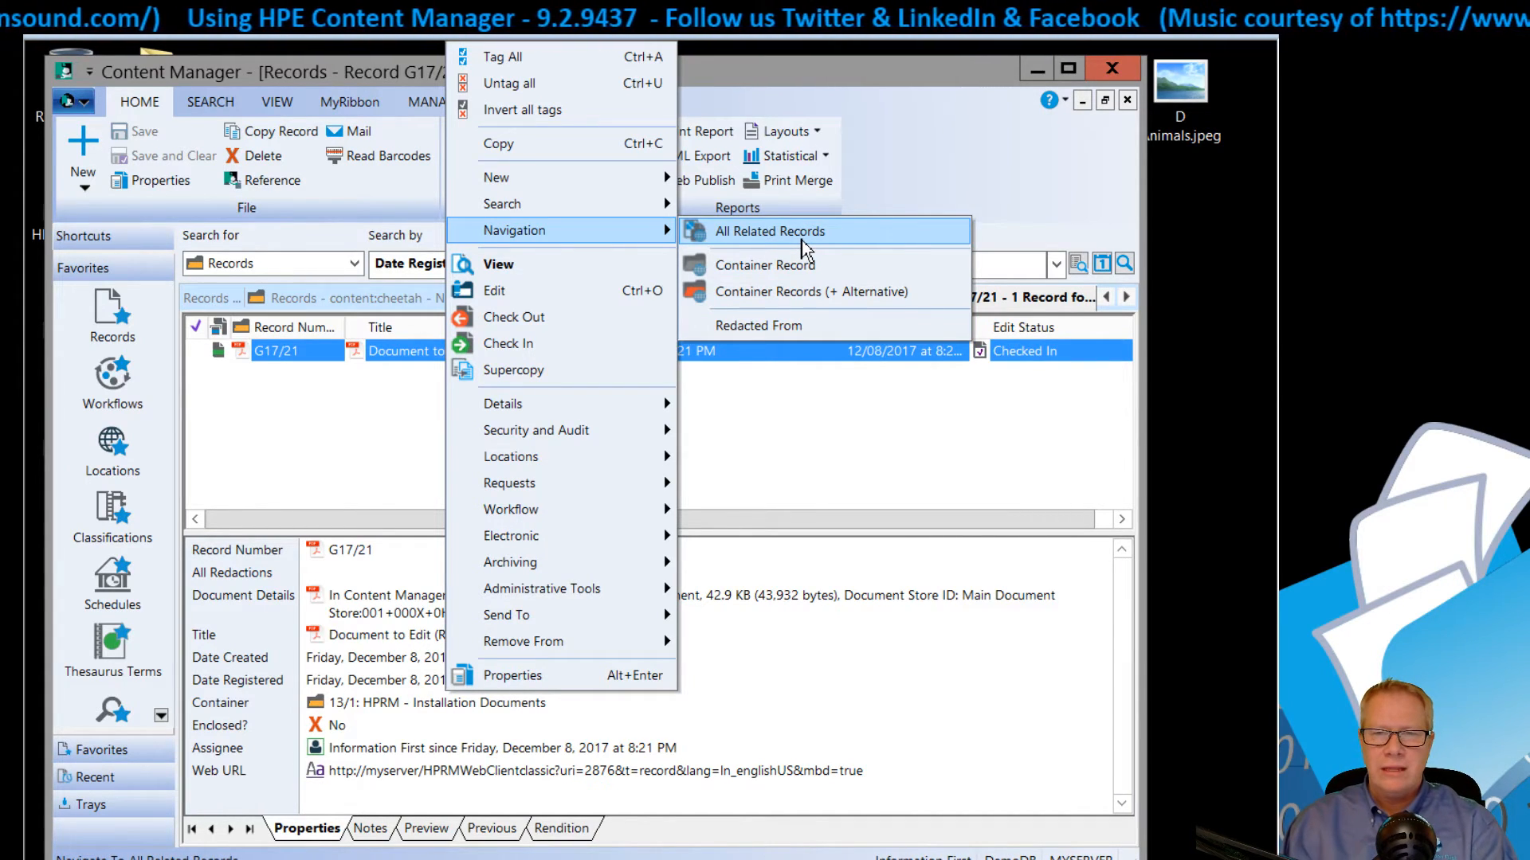
pyautogui.click(786, 328)
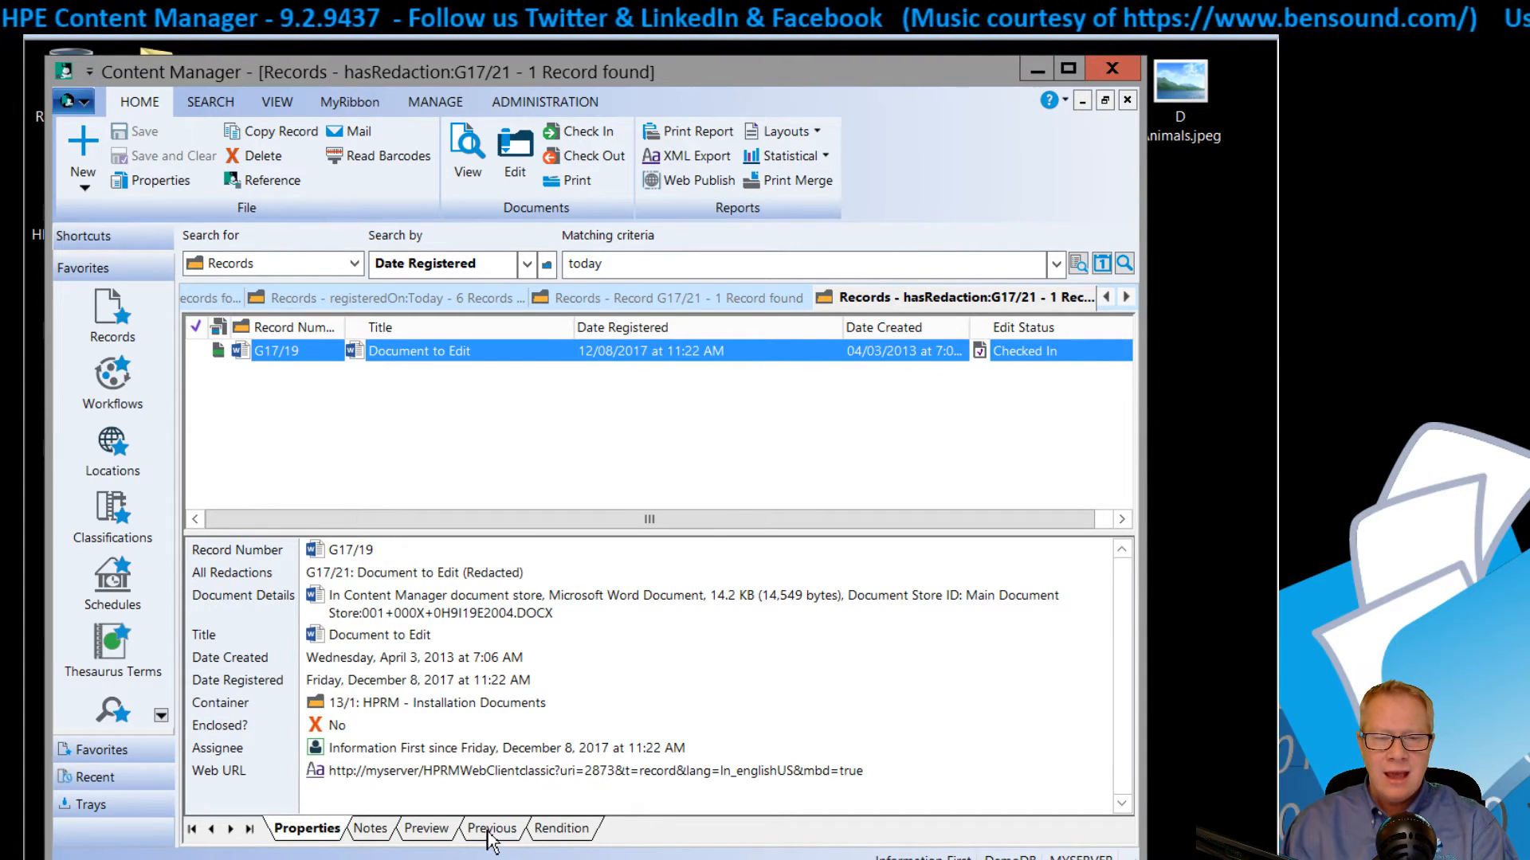
pyautogui.click(454, 835)
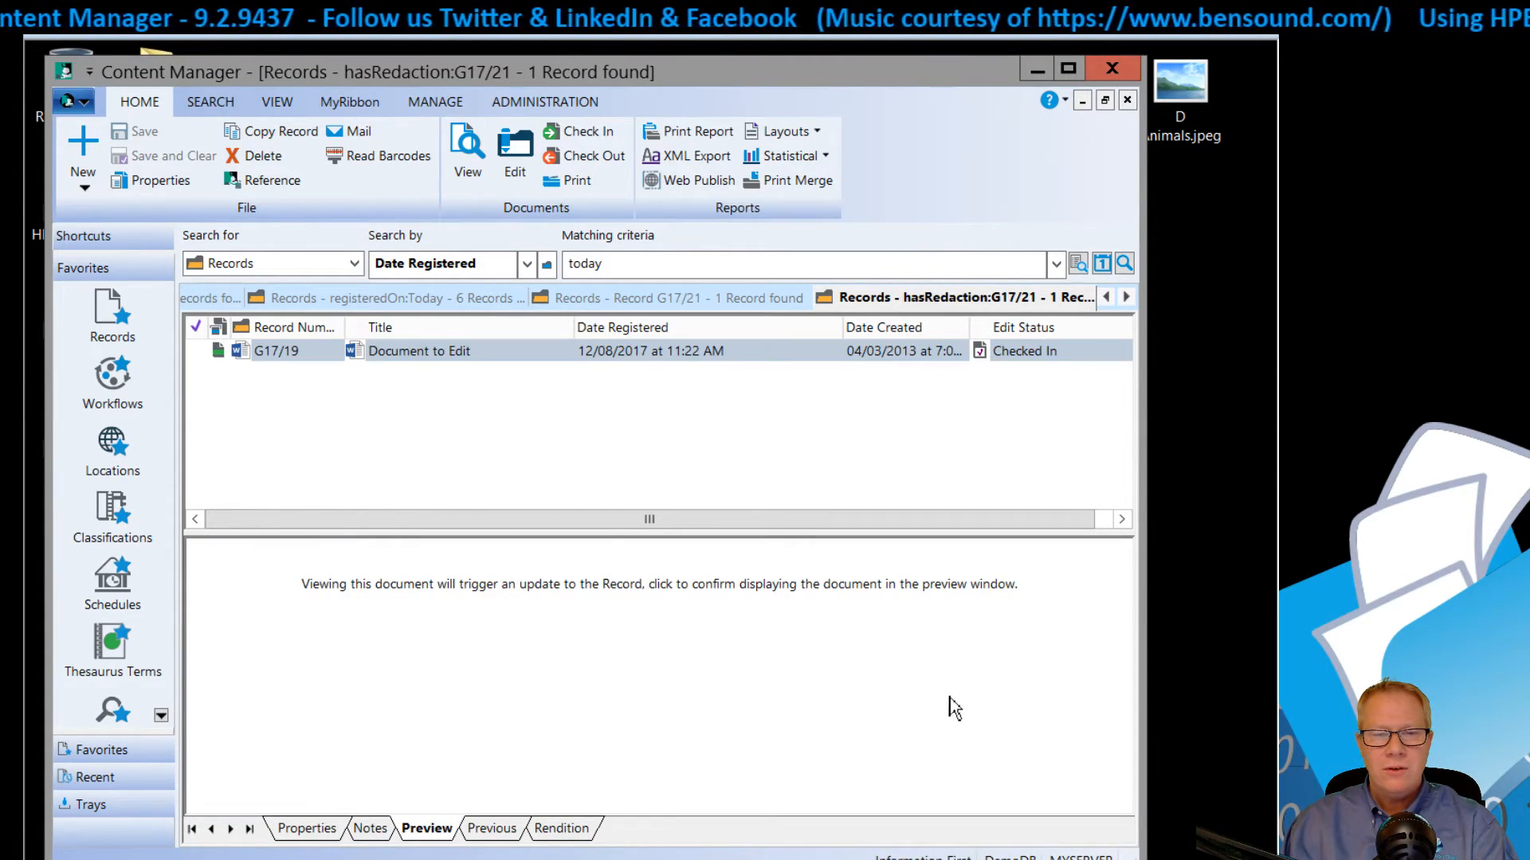
pyautogui.click(925, 686)
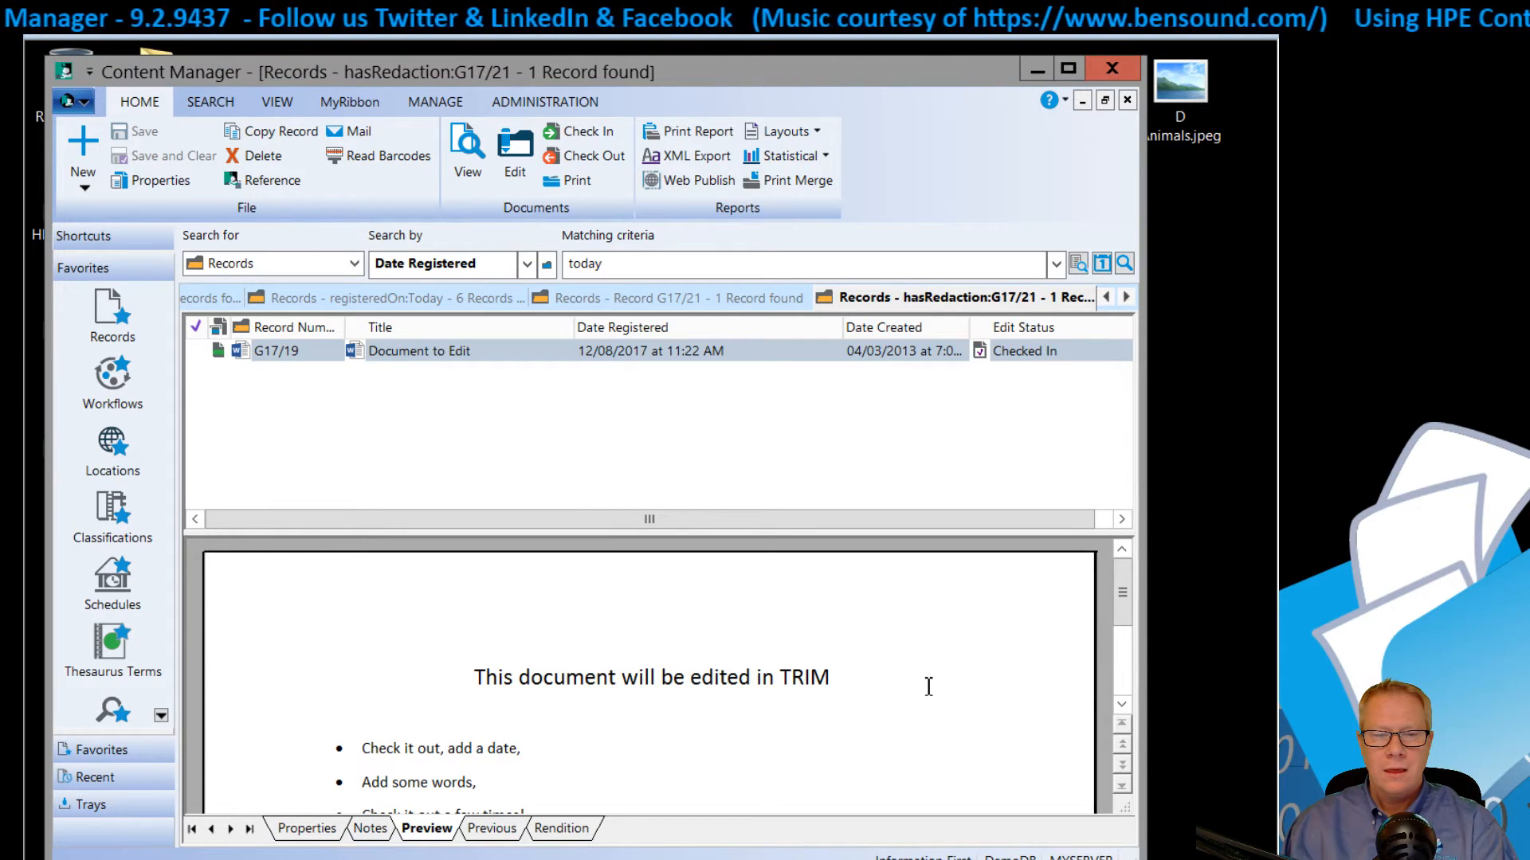
pyautogui.click(1122, 706)
pyautogui.click(1124, 709)
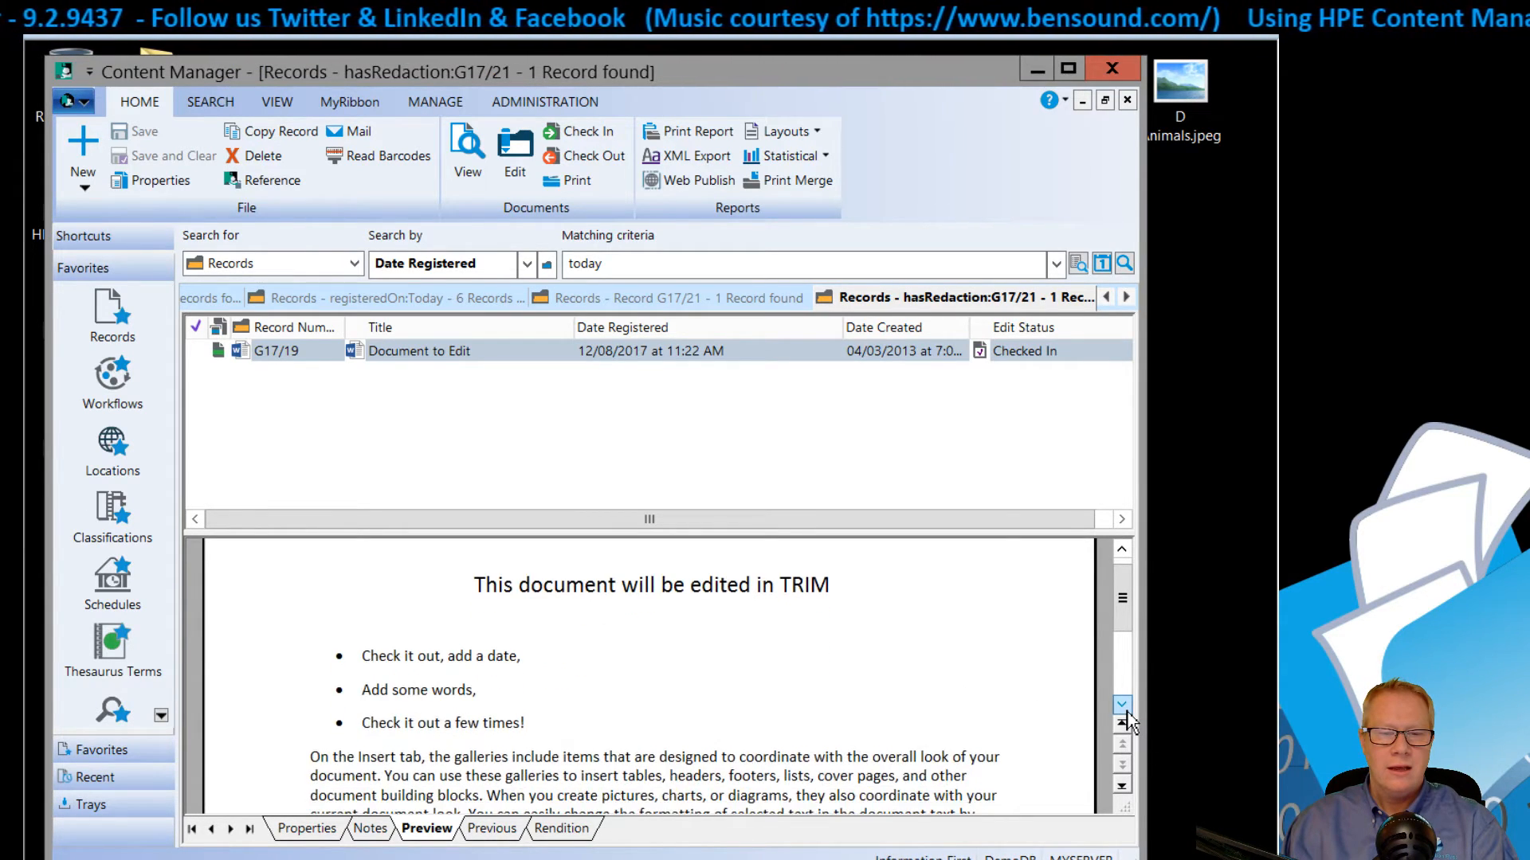
pyautogui.click(1124, 709)
pyautogui.click(1124, 709)
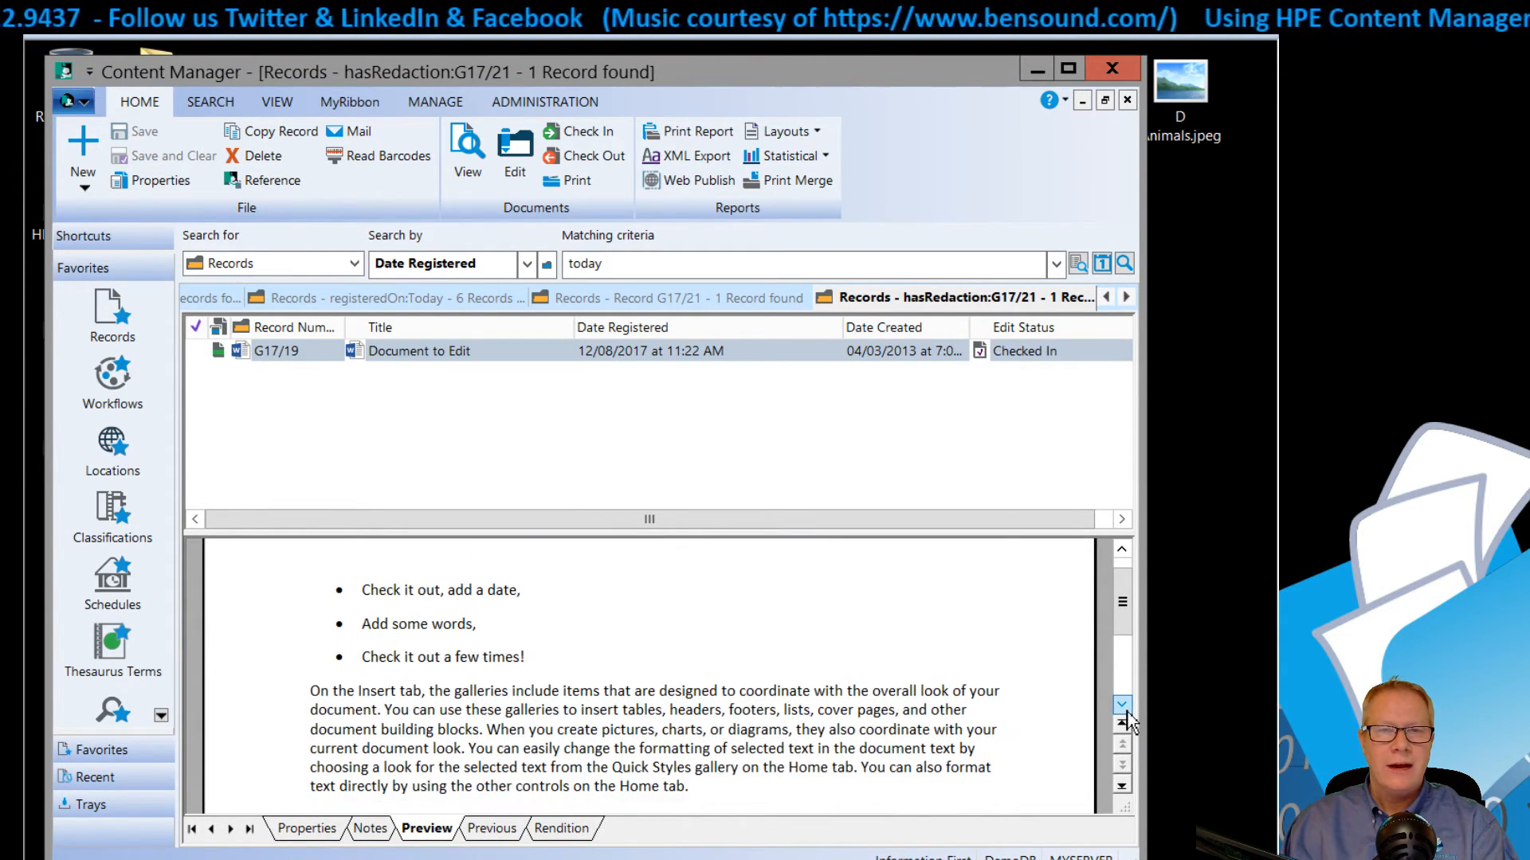
# - Examine the original record's rendition, comparing it with the document preview and reviewing each passage marked for redaction
pyautogui.click(550, 829)
pyautogui.click(558, 747)
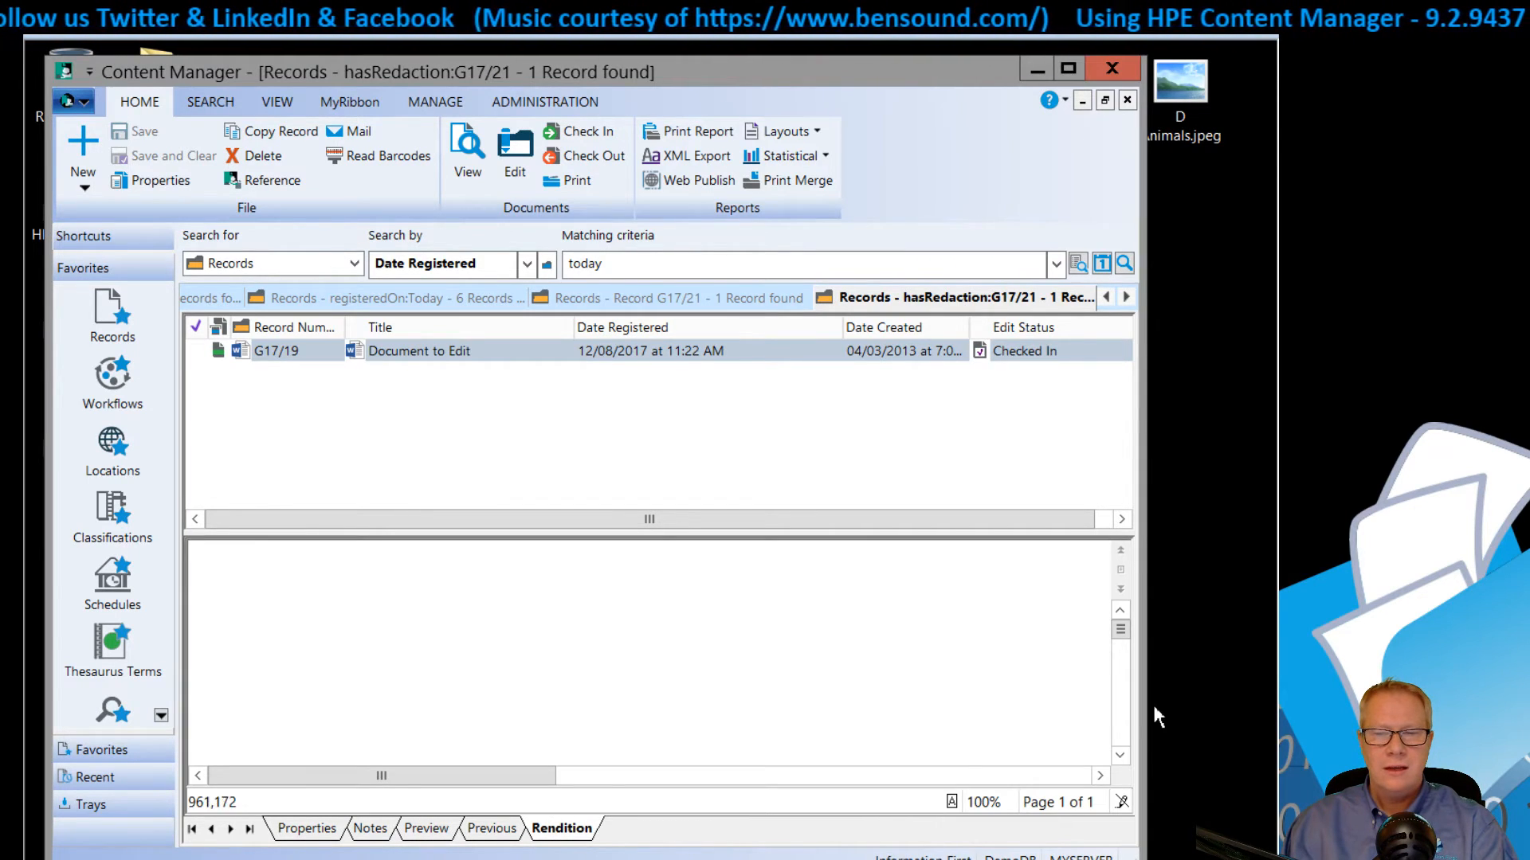
pyautogui.click(1126, 754)
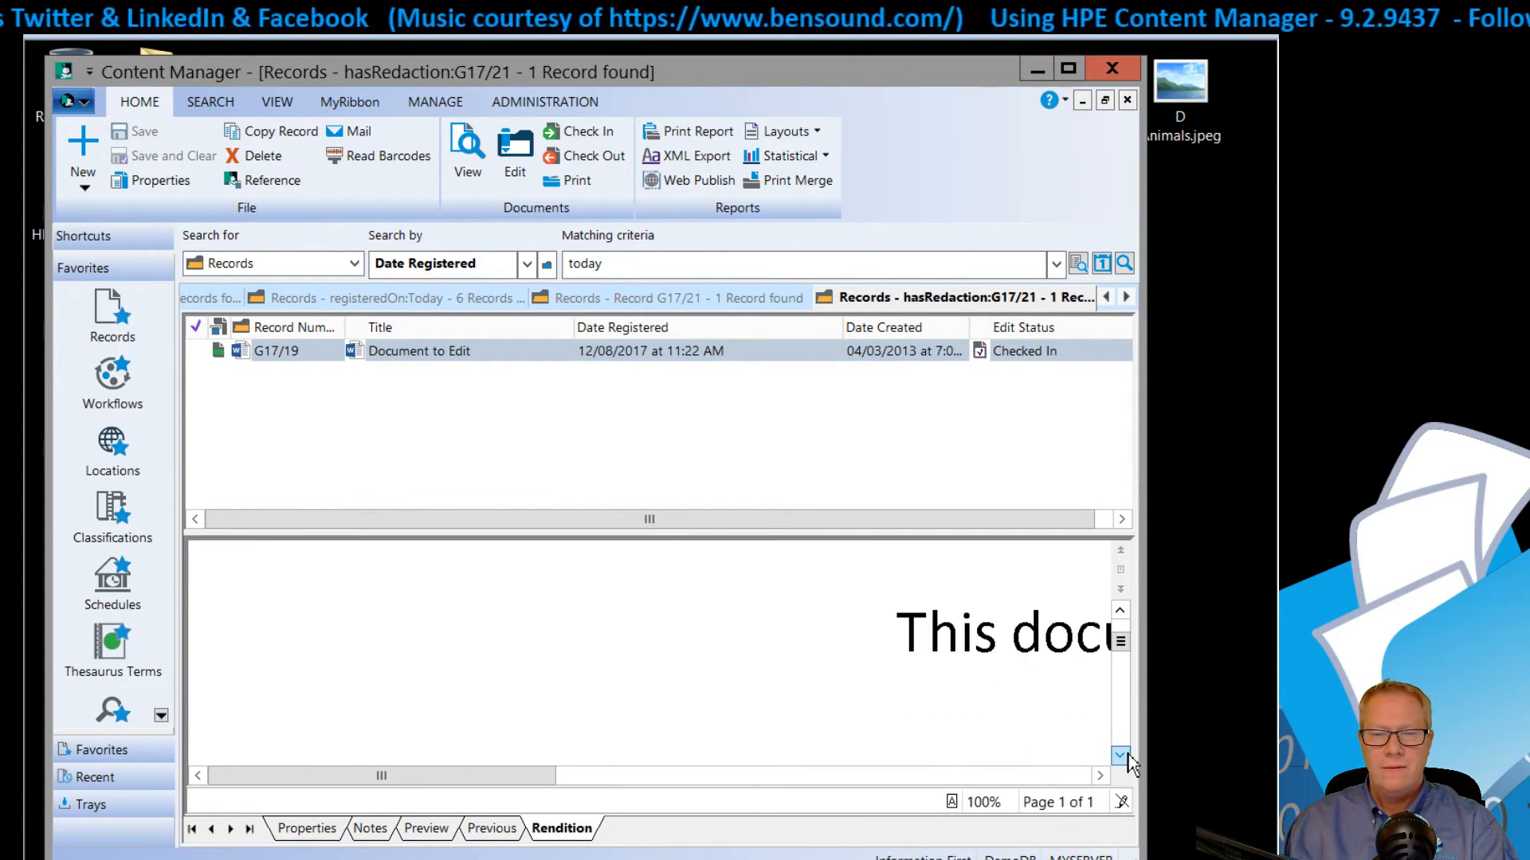
pyautogui.click(1126, 755)
pyautogui.click(1127, 755)
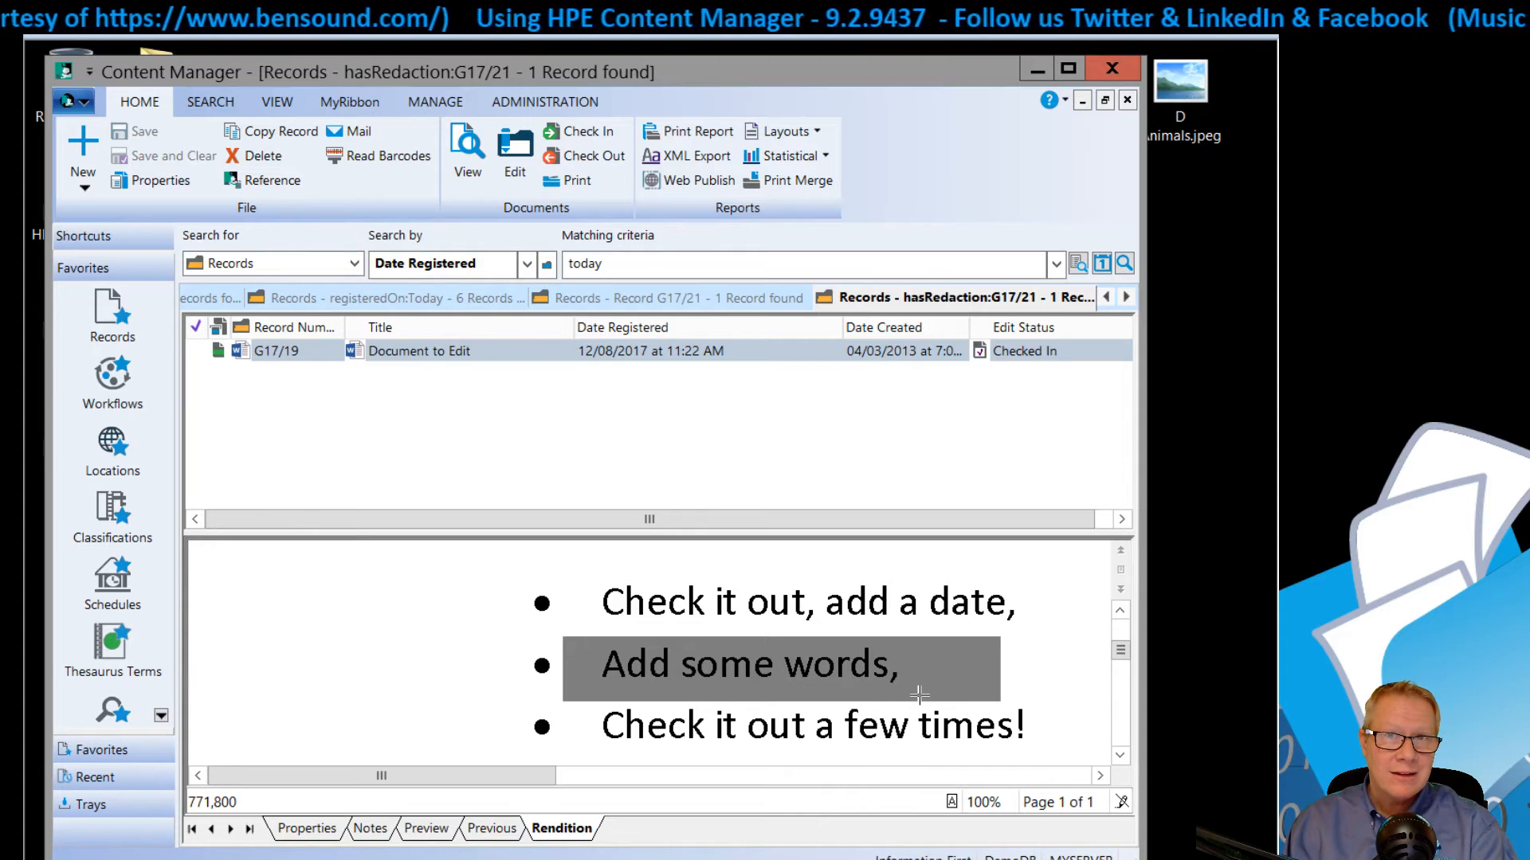
pyautogui.click(443, 833)
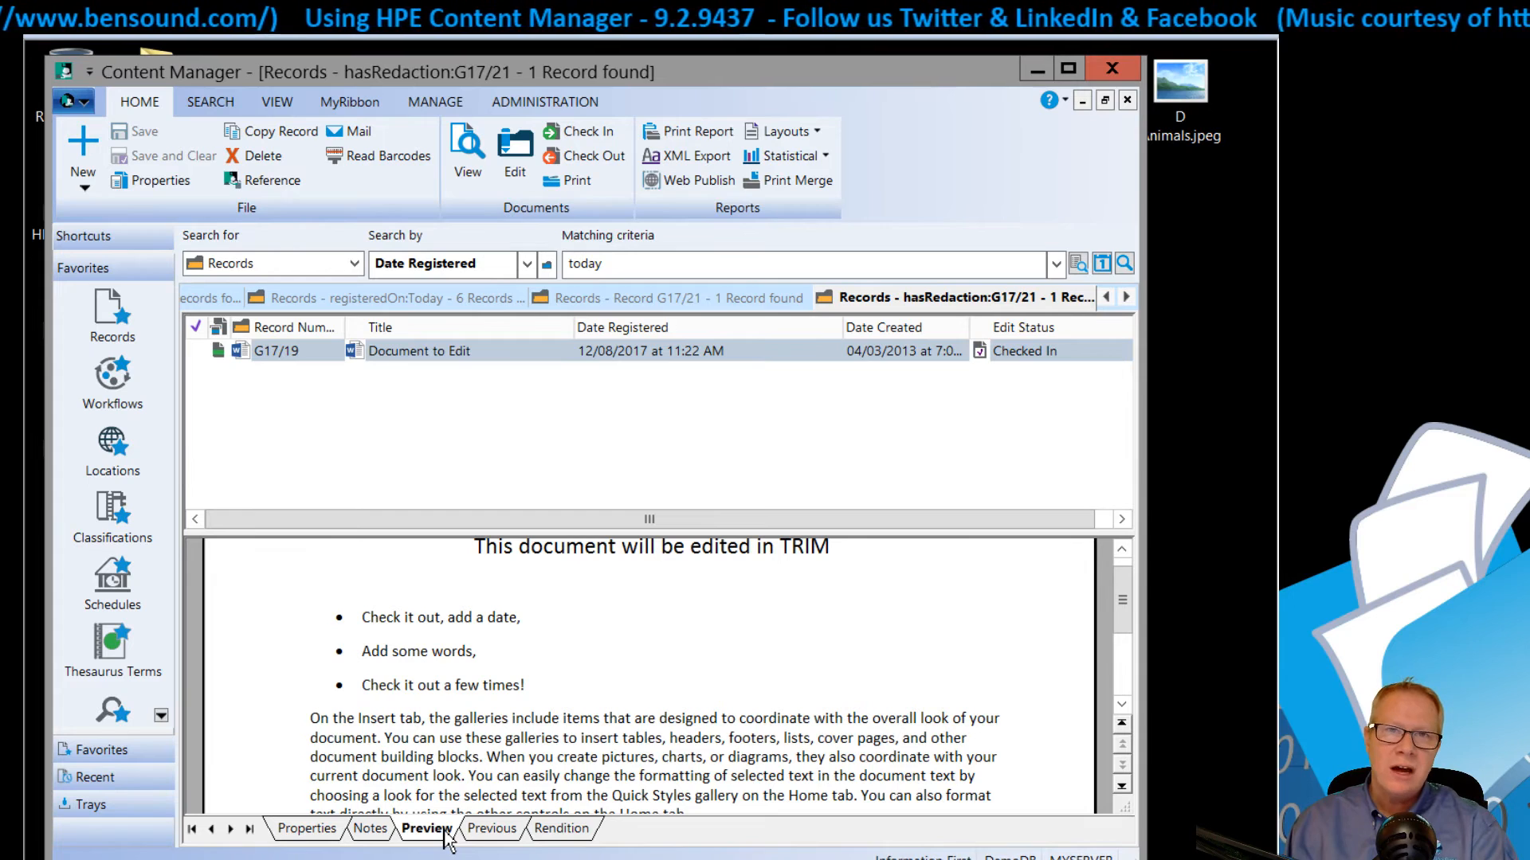
pyautogui.click(571, 833)
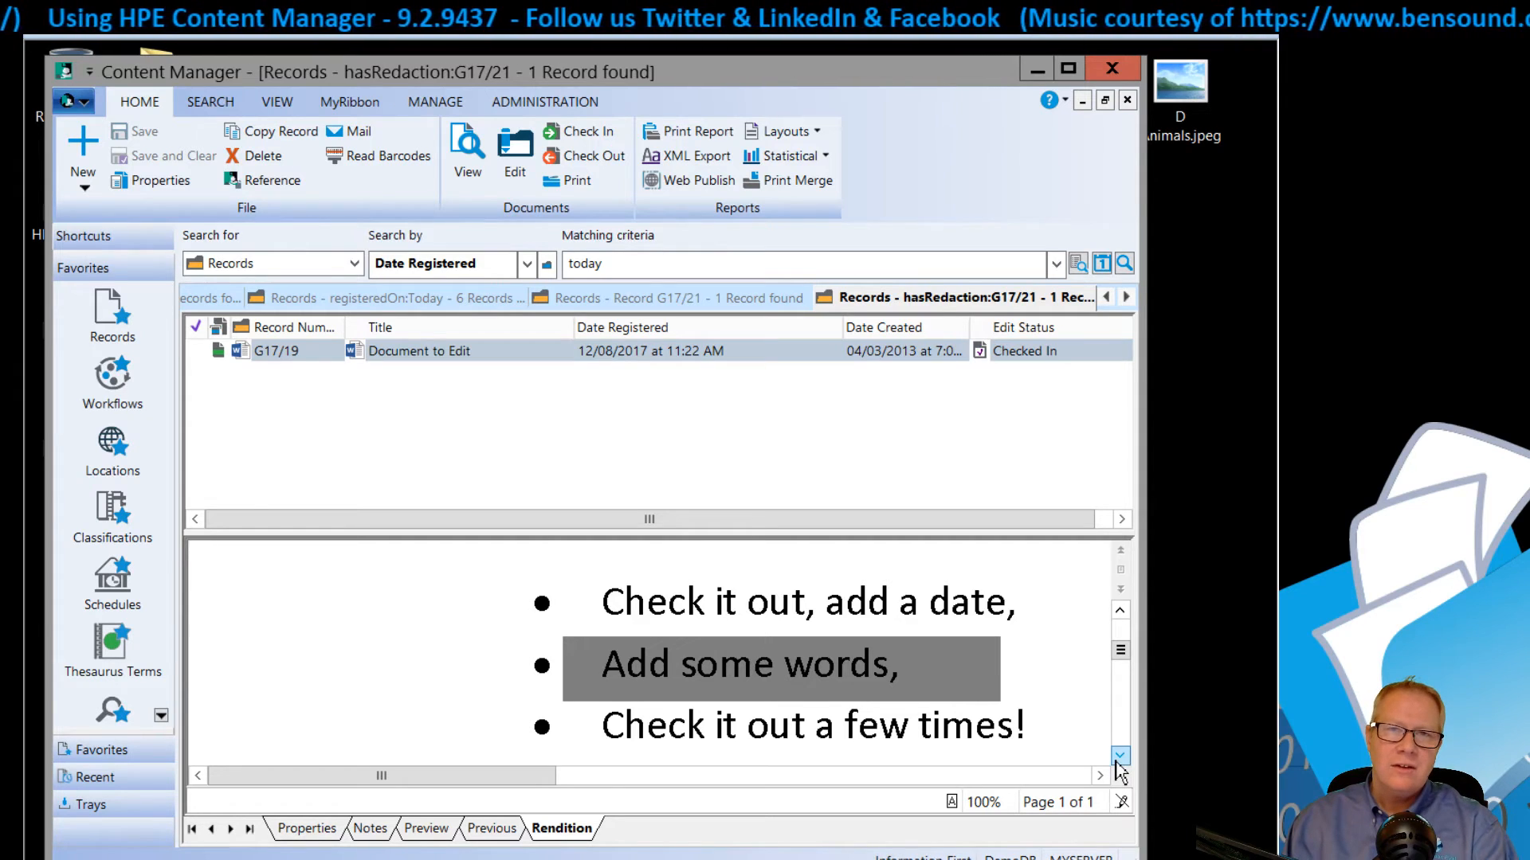
pyautogui.scroll(-5, 1116, 757)
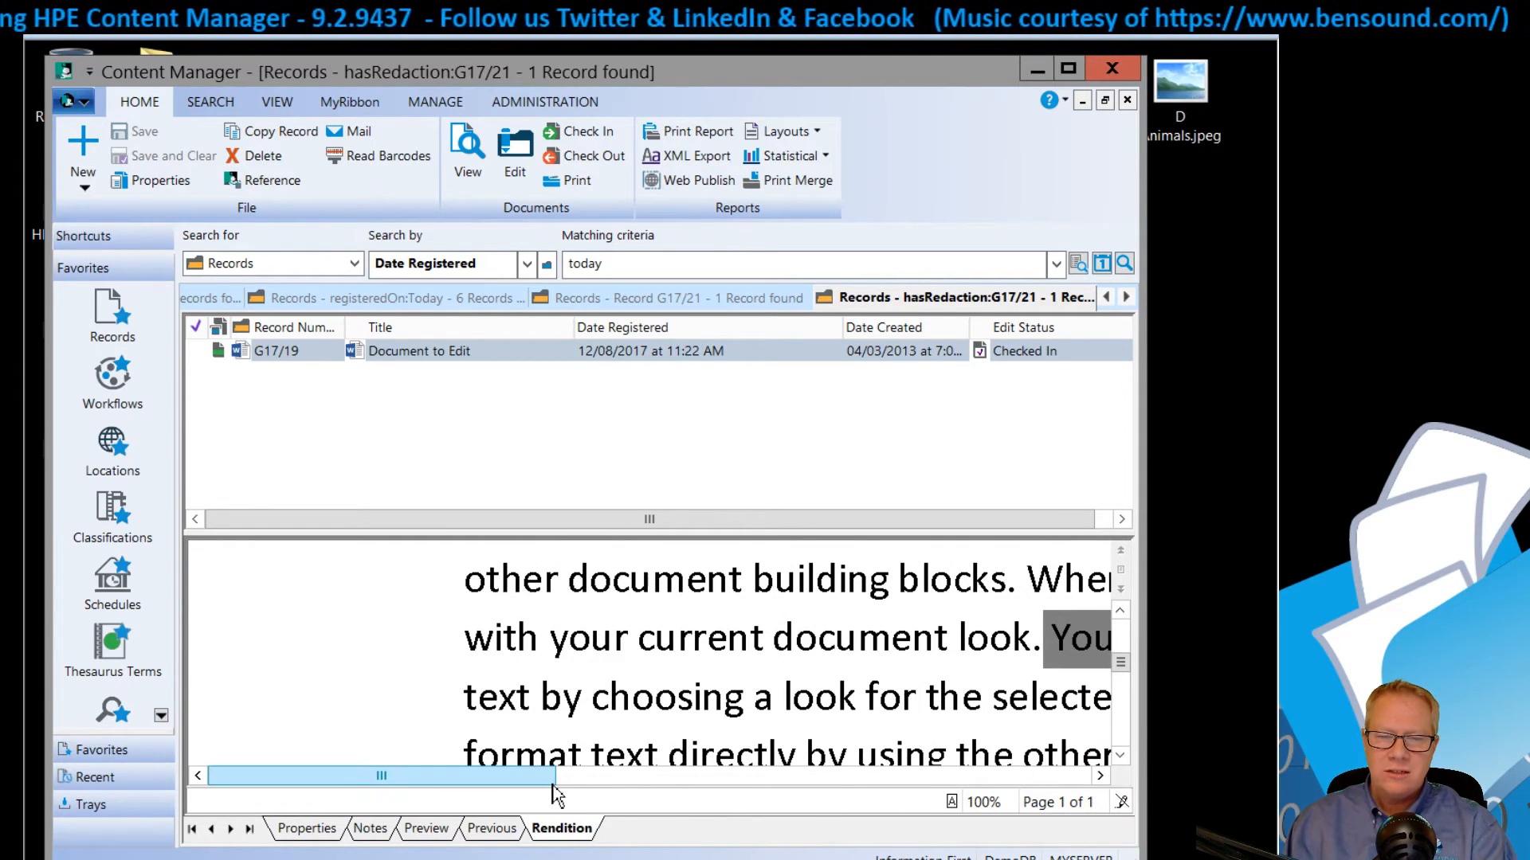
pyautogui.moveTo(532, 789)
pyautogui.mouseDown()
pyautogui.moveTo(826, 795)
pyautogui.moveTo(503, 797)
pyautogui.mouseUp()
pyautogui.scroll(-4, 1140, 757)
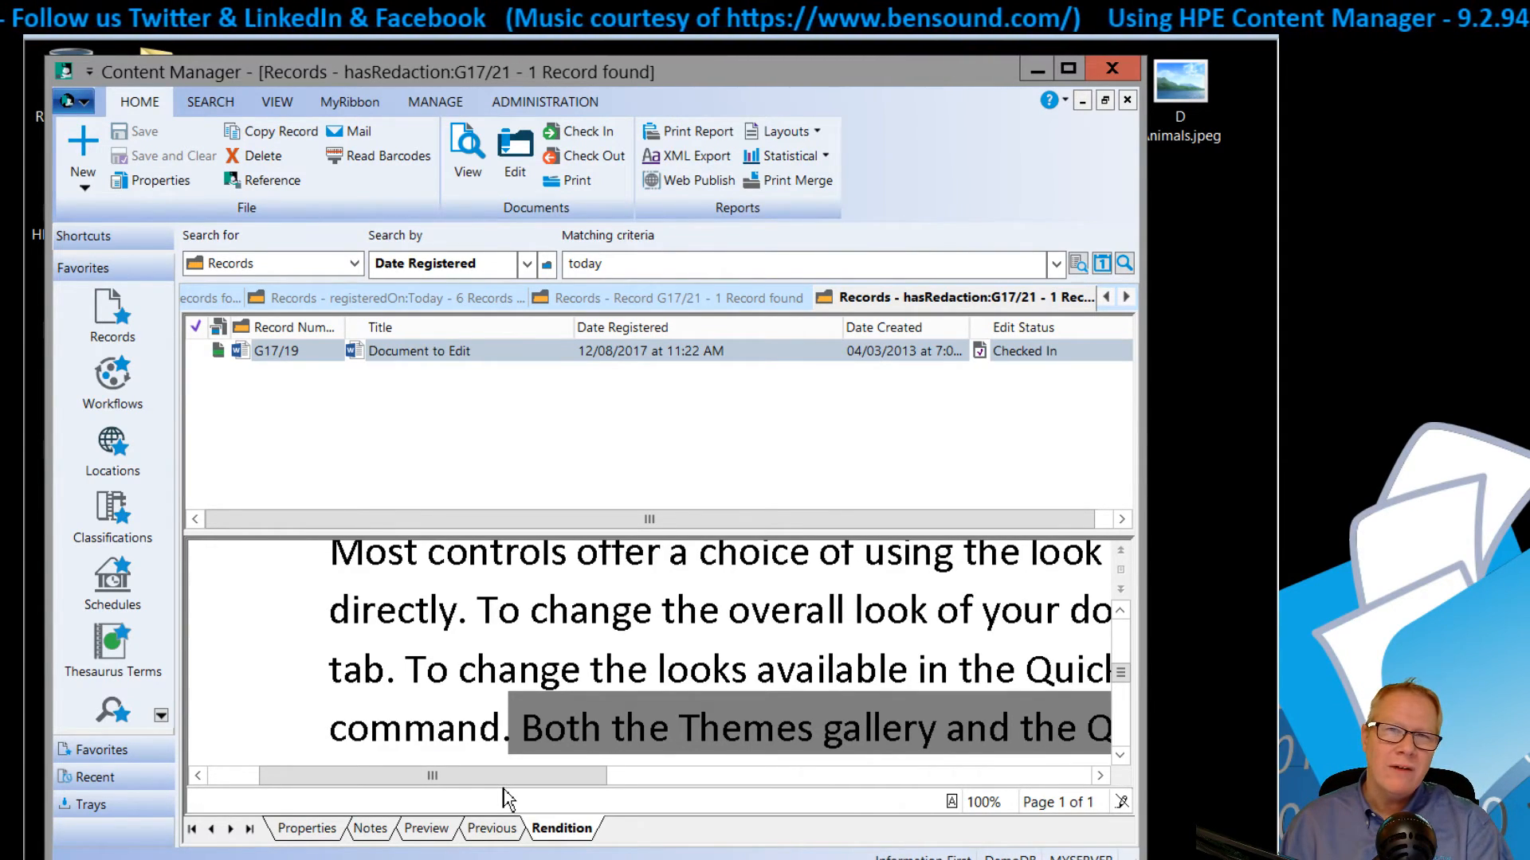
# - Close the results listing the original of the redacted record and search records by Document Content for dolphin
pyautogui.click(1127, 100)
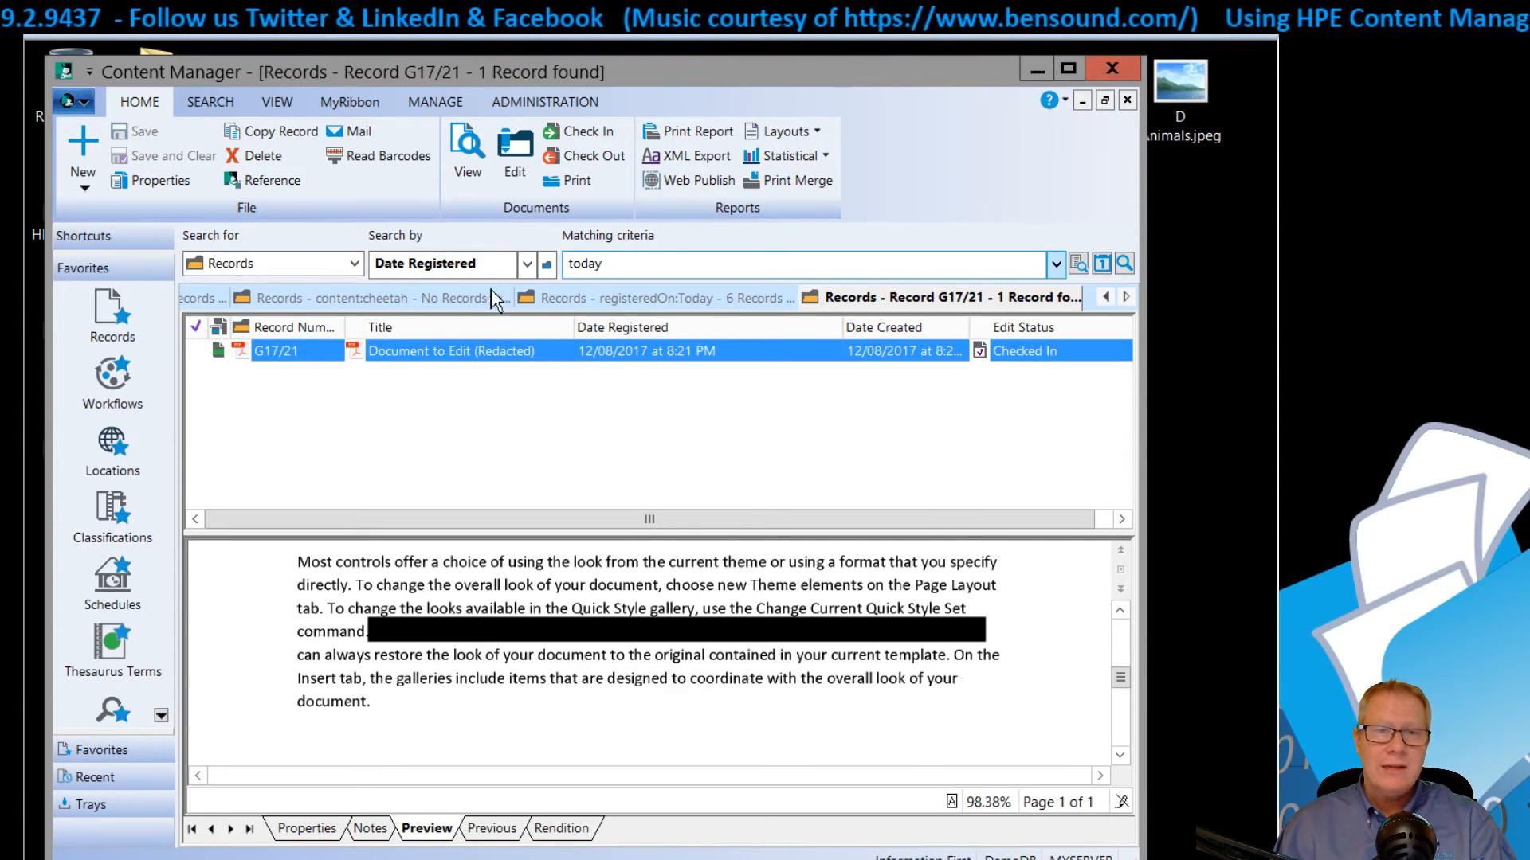
pyautogui.click(522, 275)
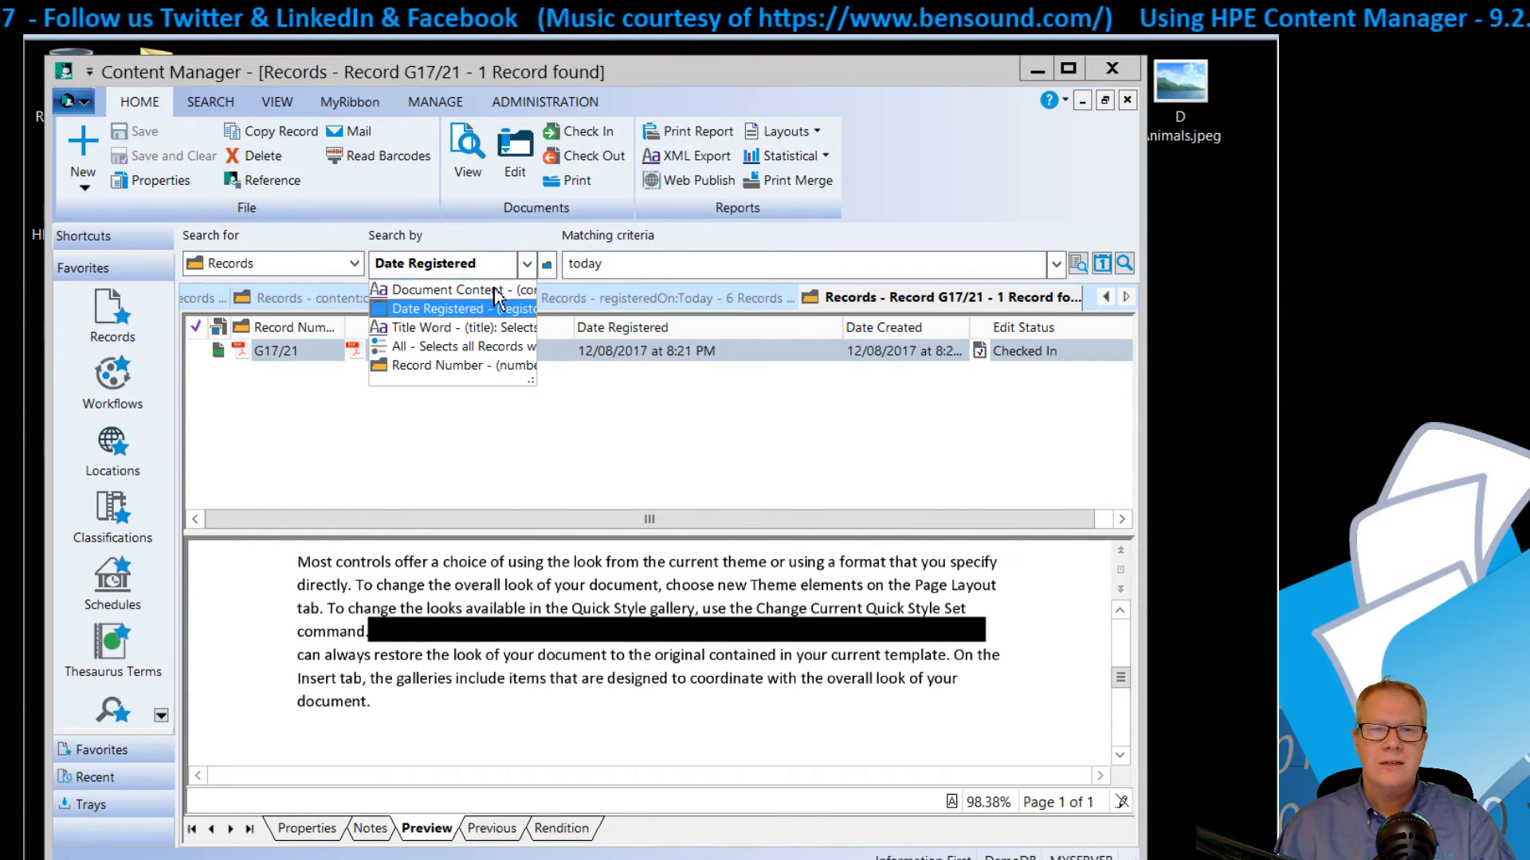
pyautogui.click(478, 297)
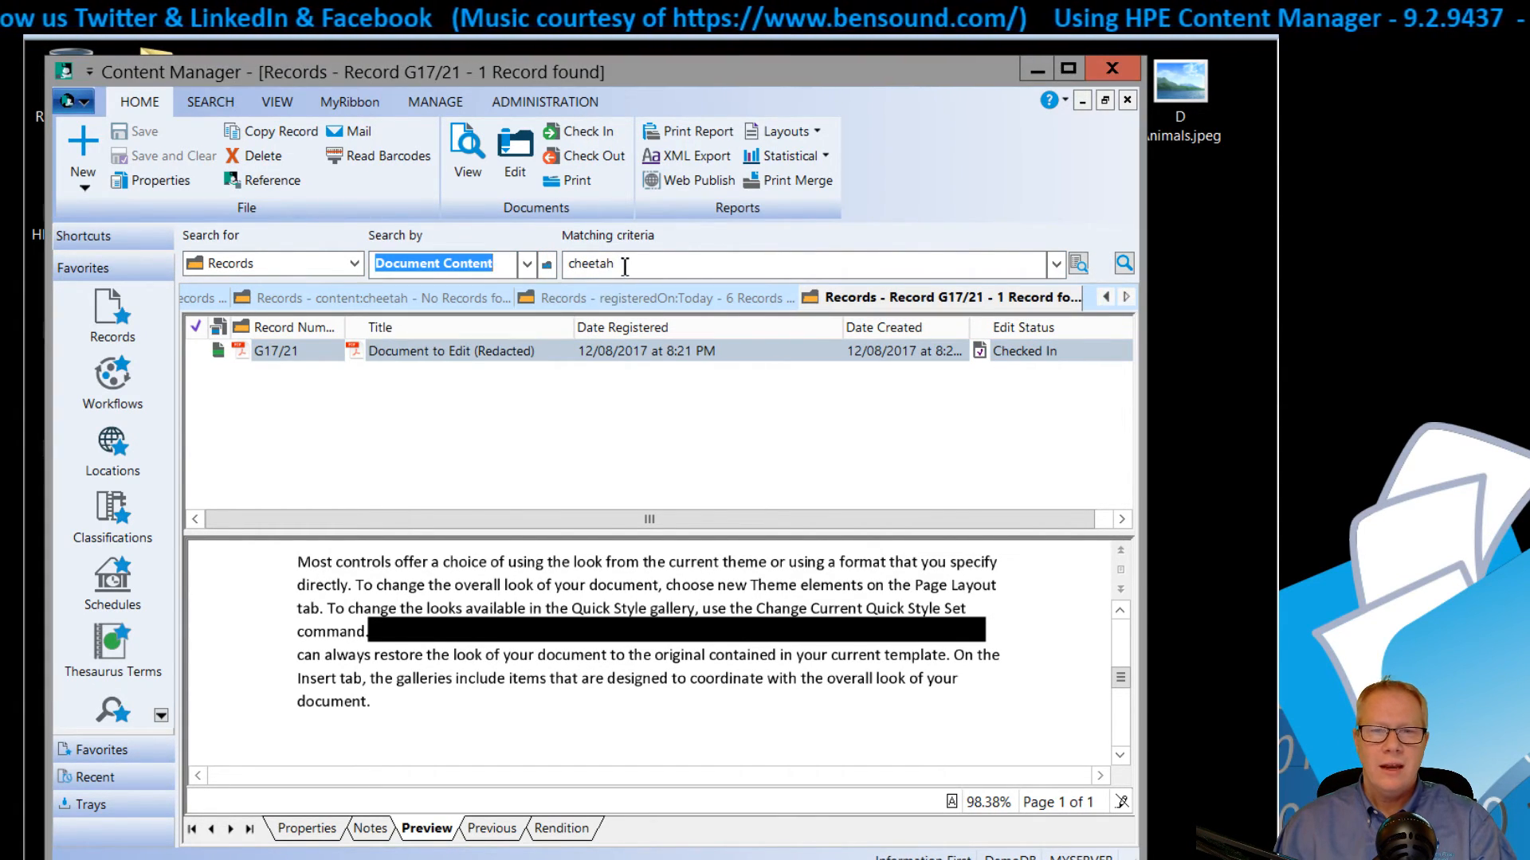
pyautogui.press('Tab')
pyautogui.write('do')
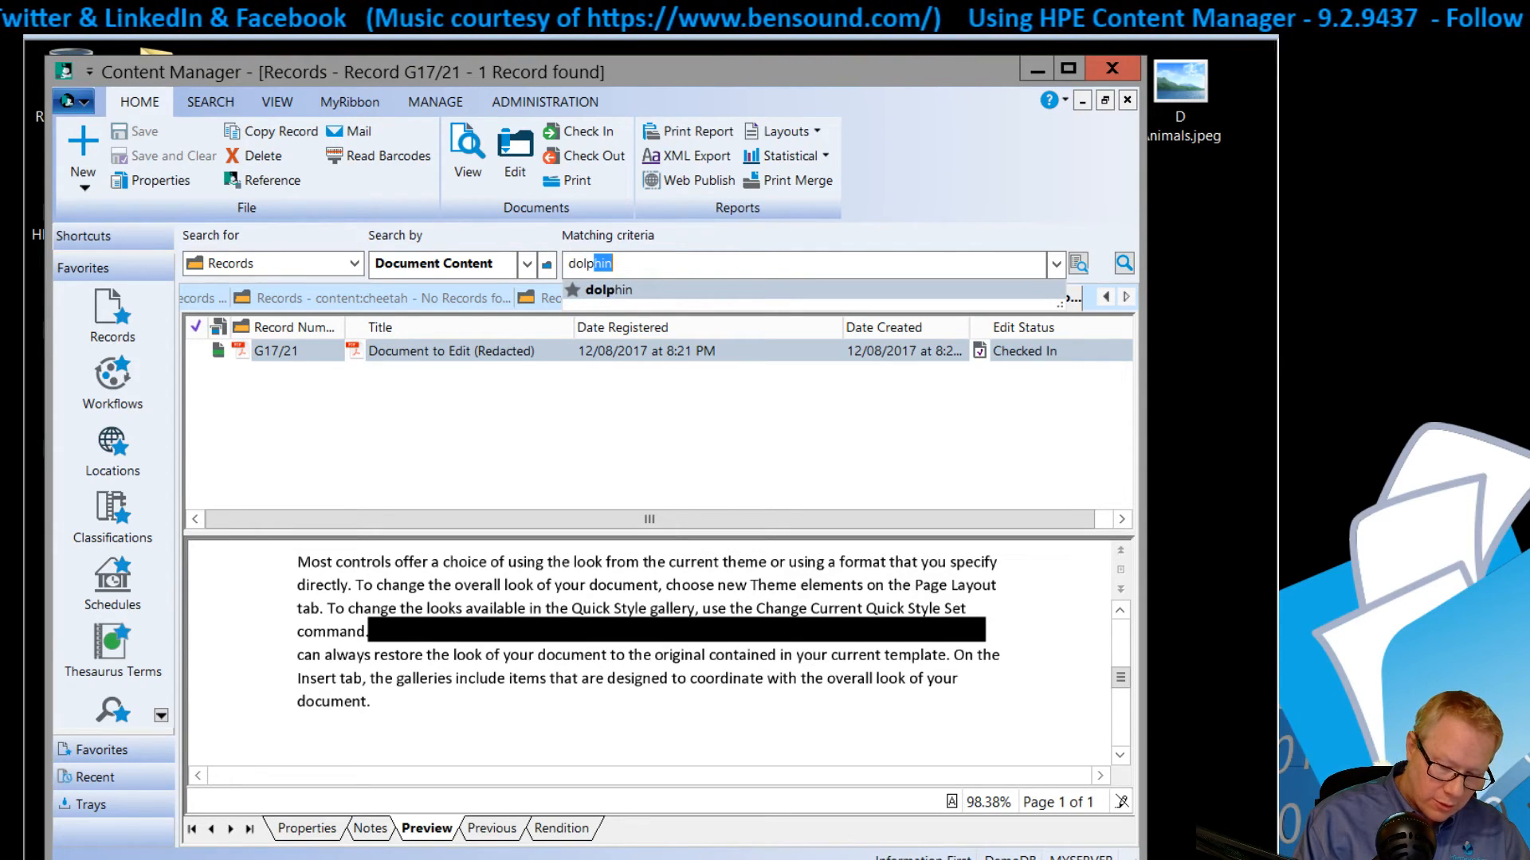
pyautogui.press('Return')
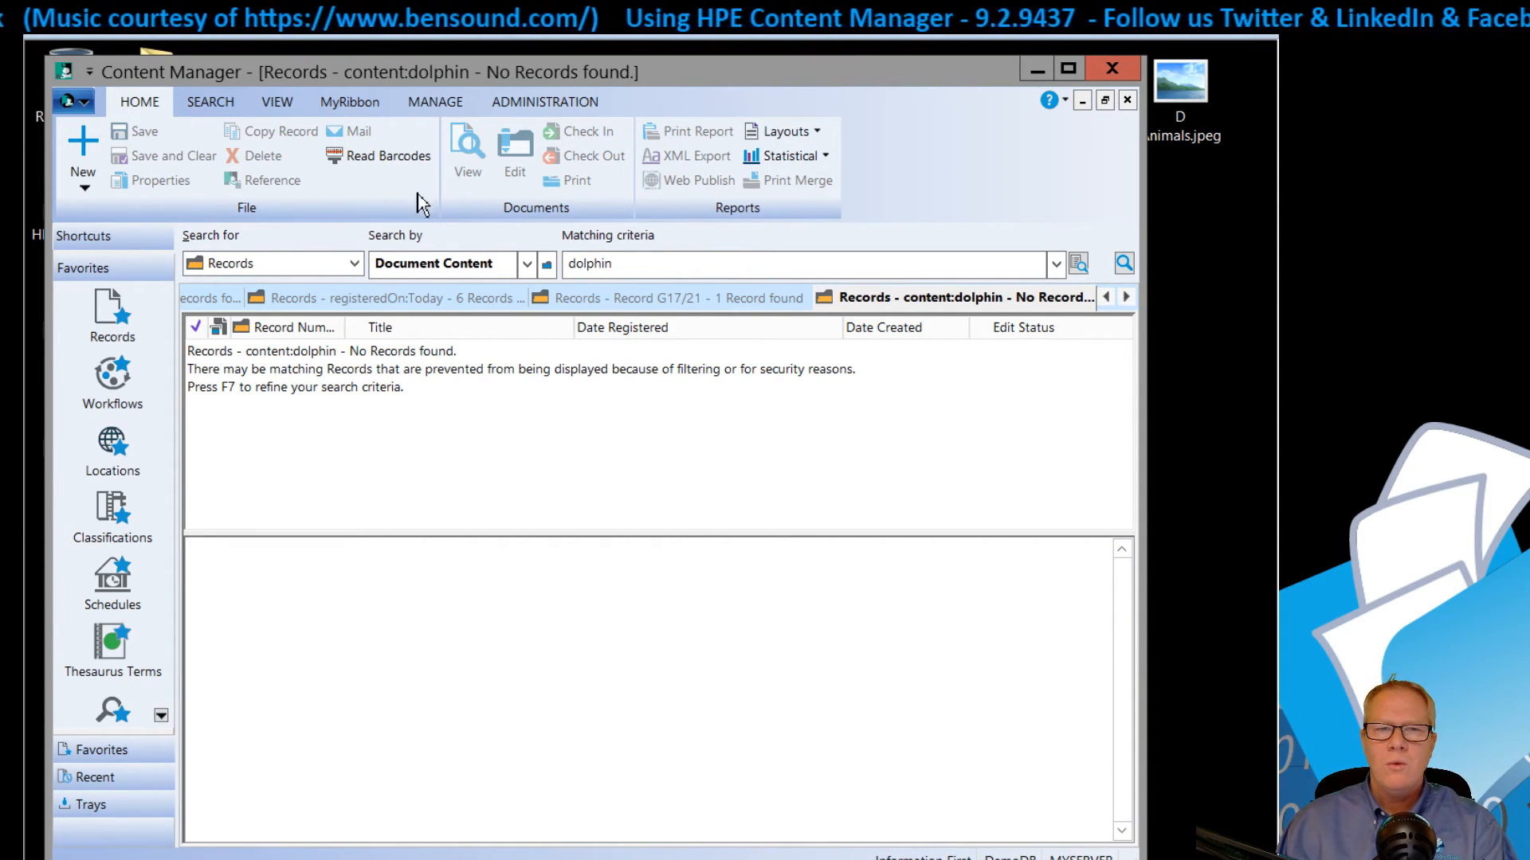
# - Search for the records whose Date Registered is today
pyautogui.click(527, 263)
pyautogui.click(430, 290)
pyautogui.click(615, 264)
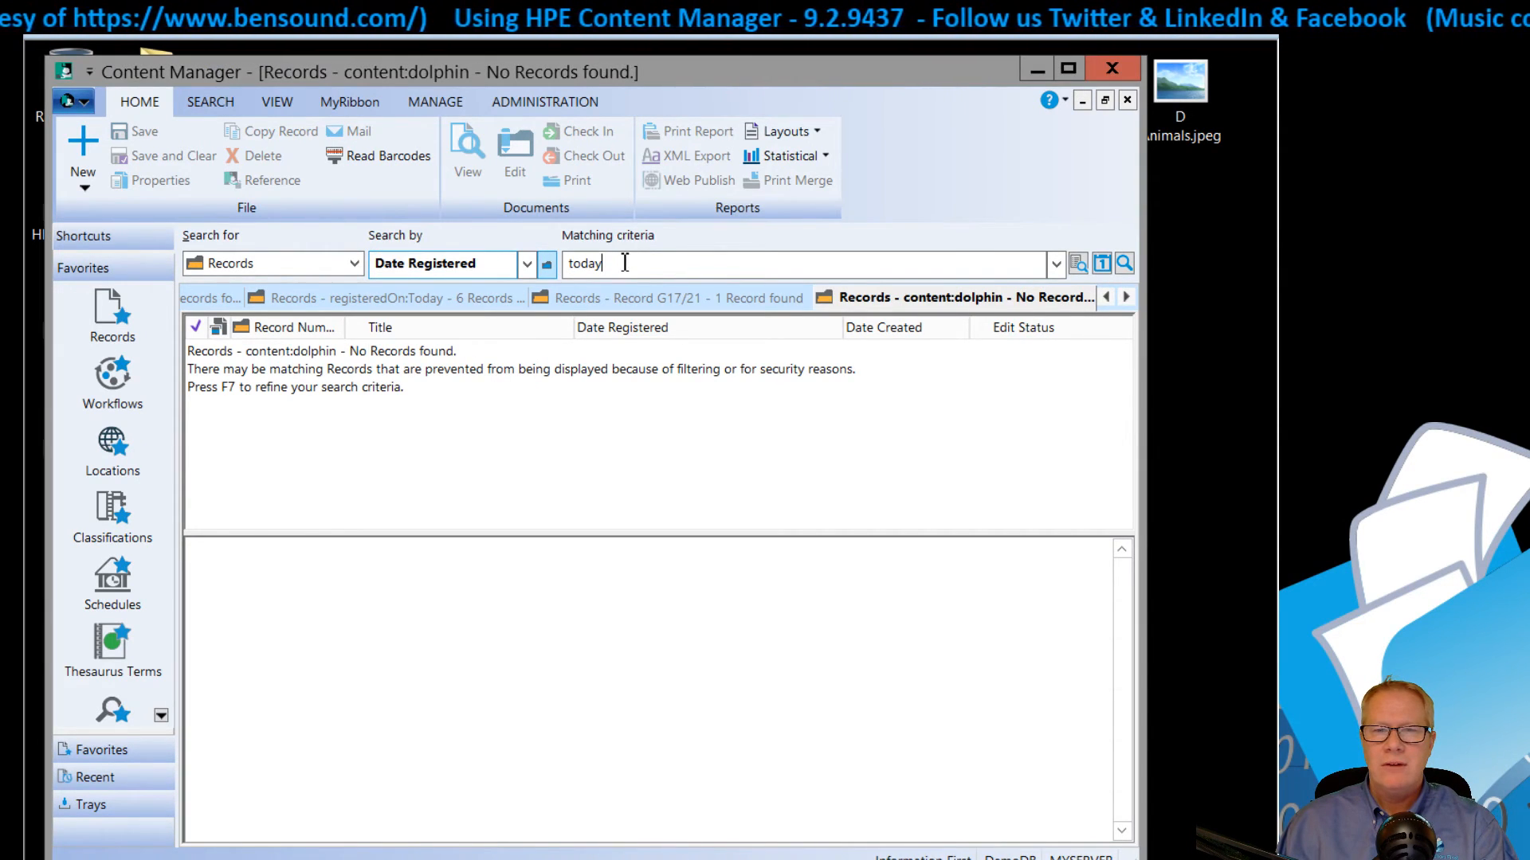
pyautogui.press('Return')
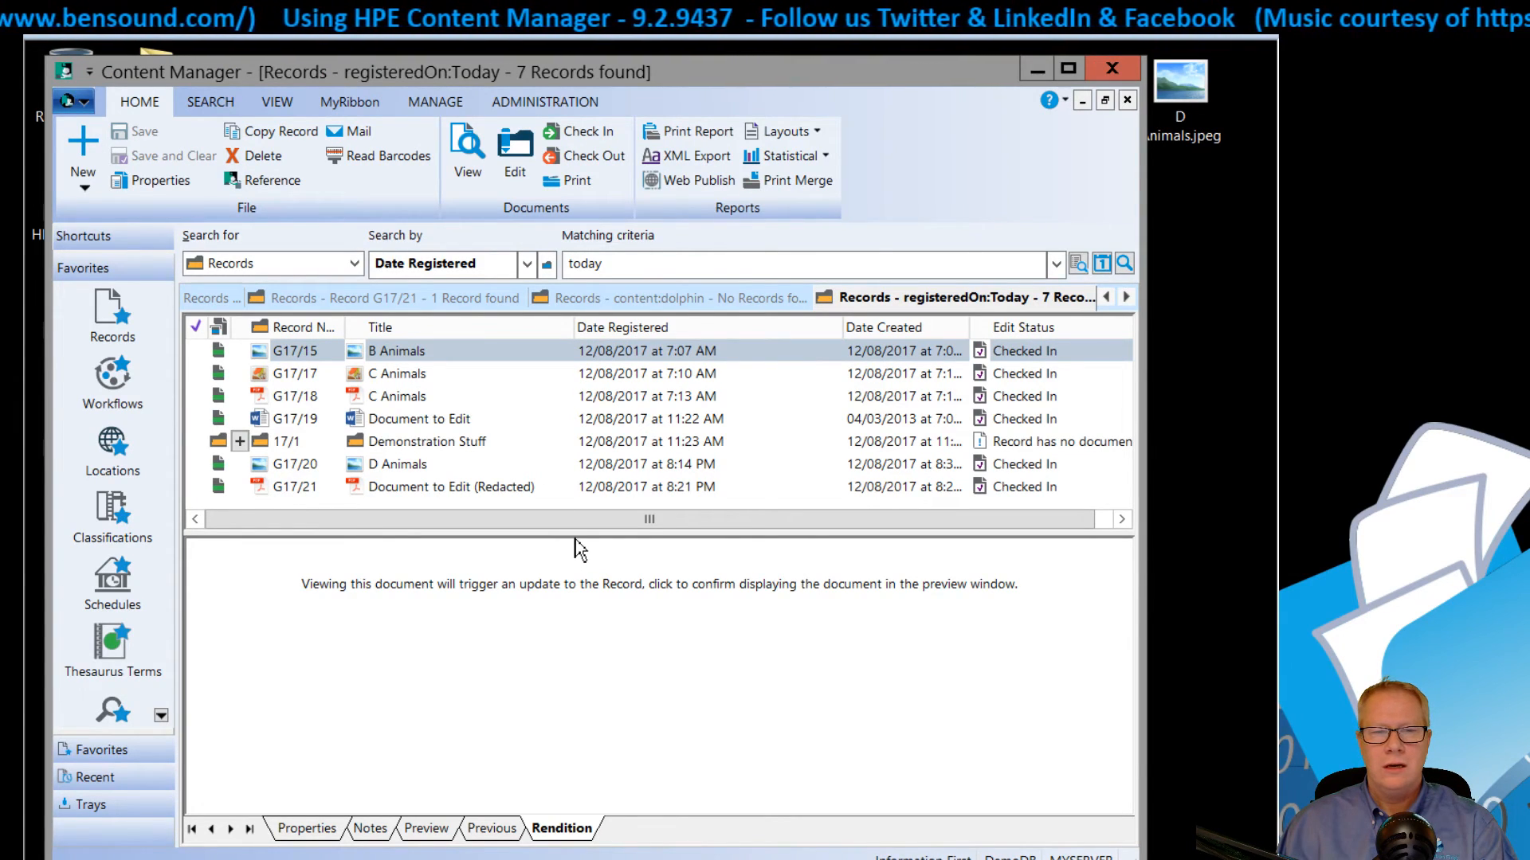
# - Reindex the D Animals record using the administrative Reindex command and confirm it
pyautogui.click(406, 468)
pyautogui.rightClick(407, 470)
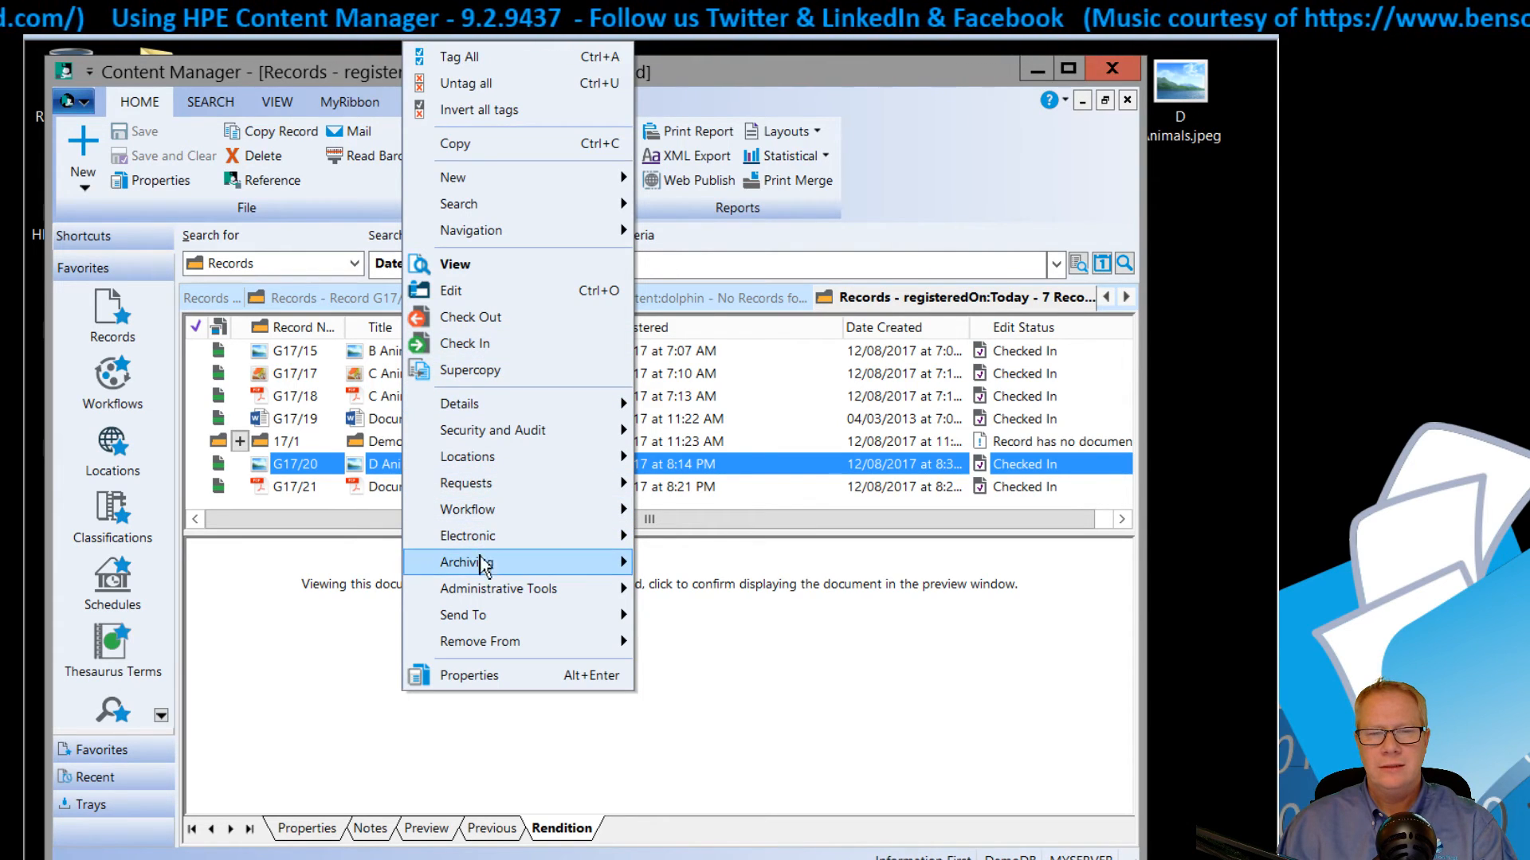
pyautogui.moveTo(505, 588)
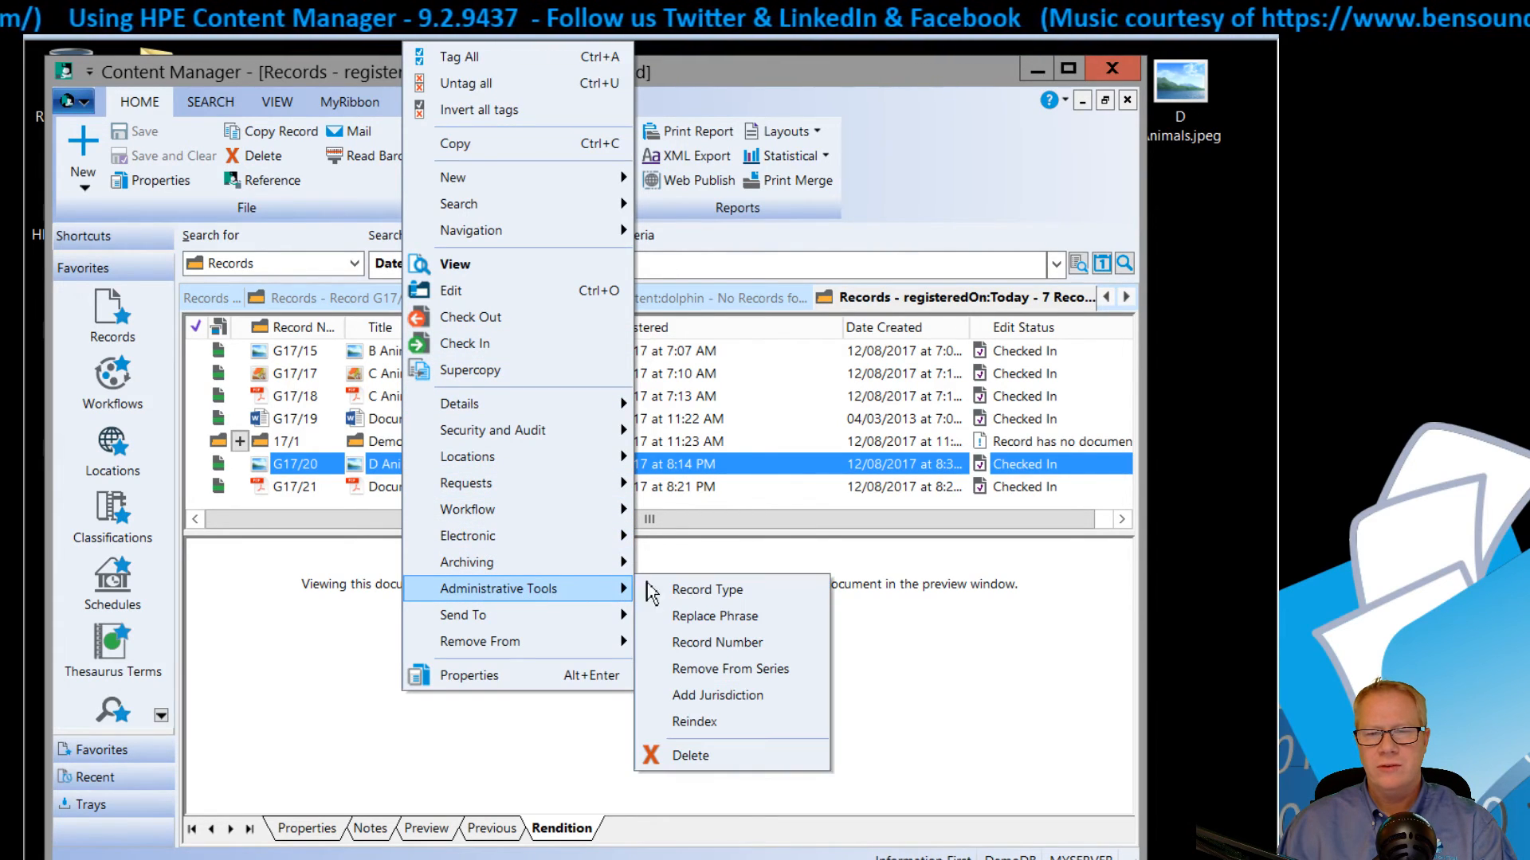
pyautogui.click(696, 721)
pyautogui.click(576, 560)
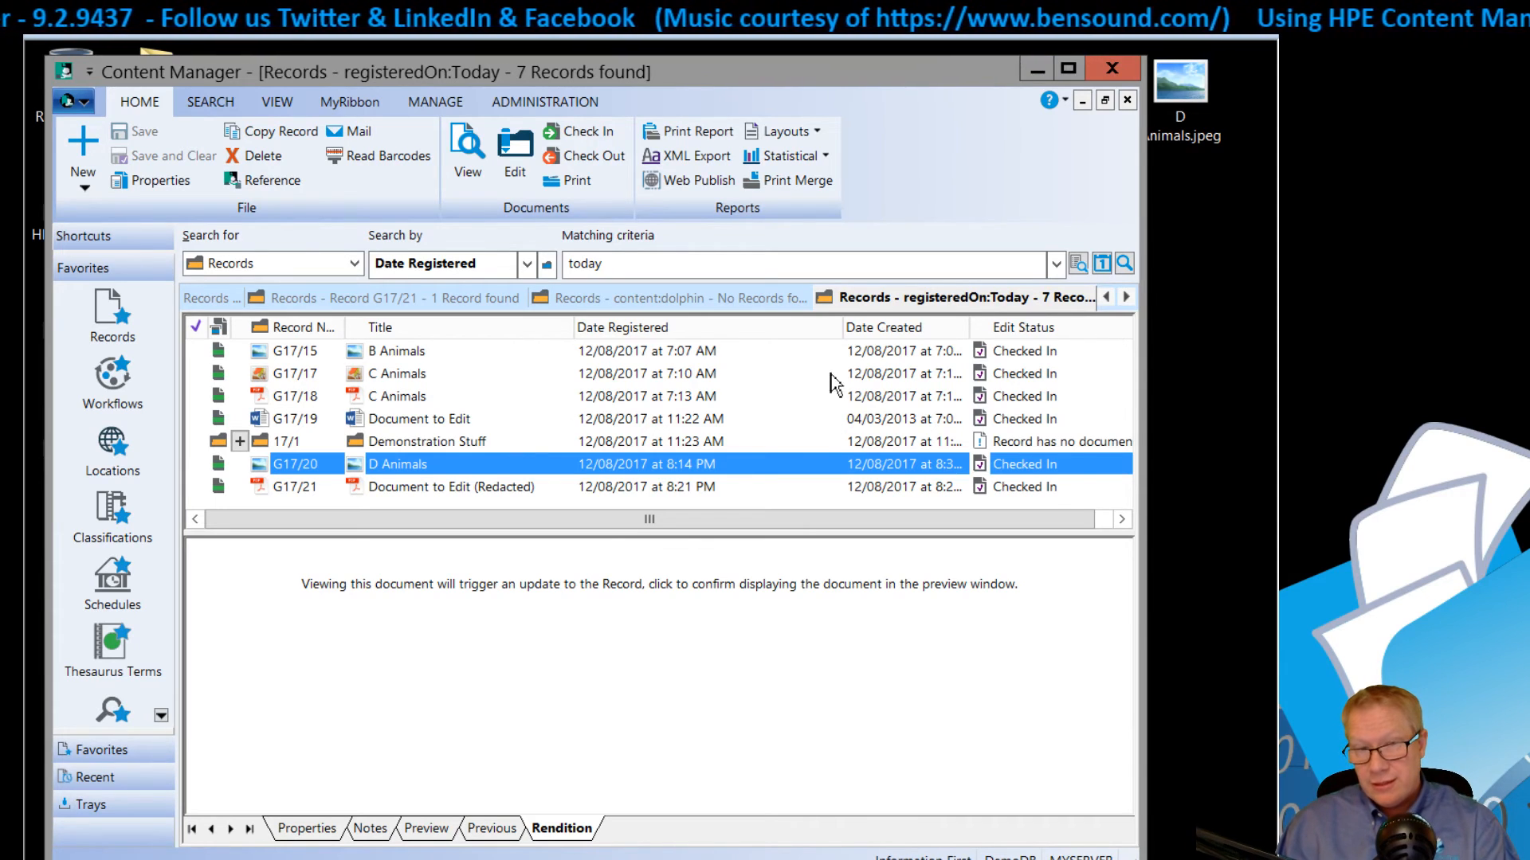
# - Repeat the Document Content search for dolphin and preview the D Animals document, looking through its animal list
pyautogui.click(525, 265)
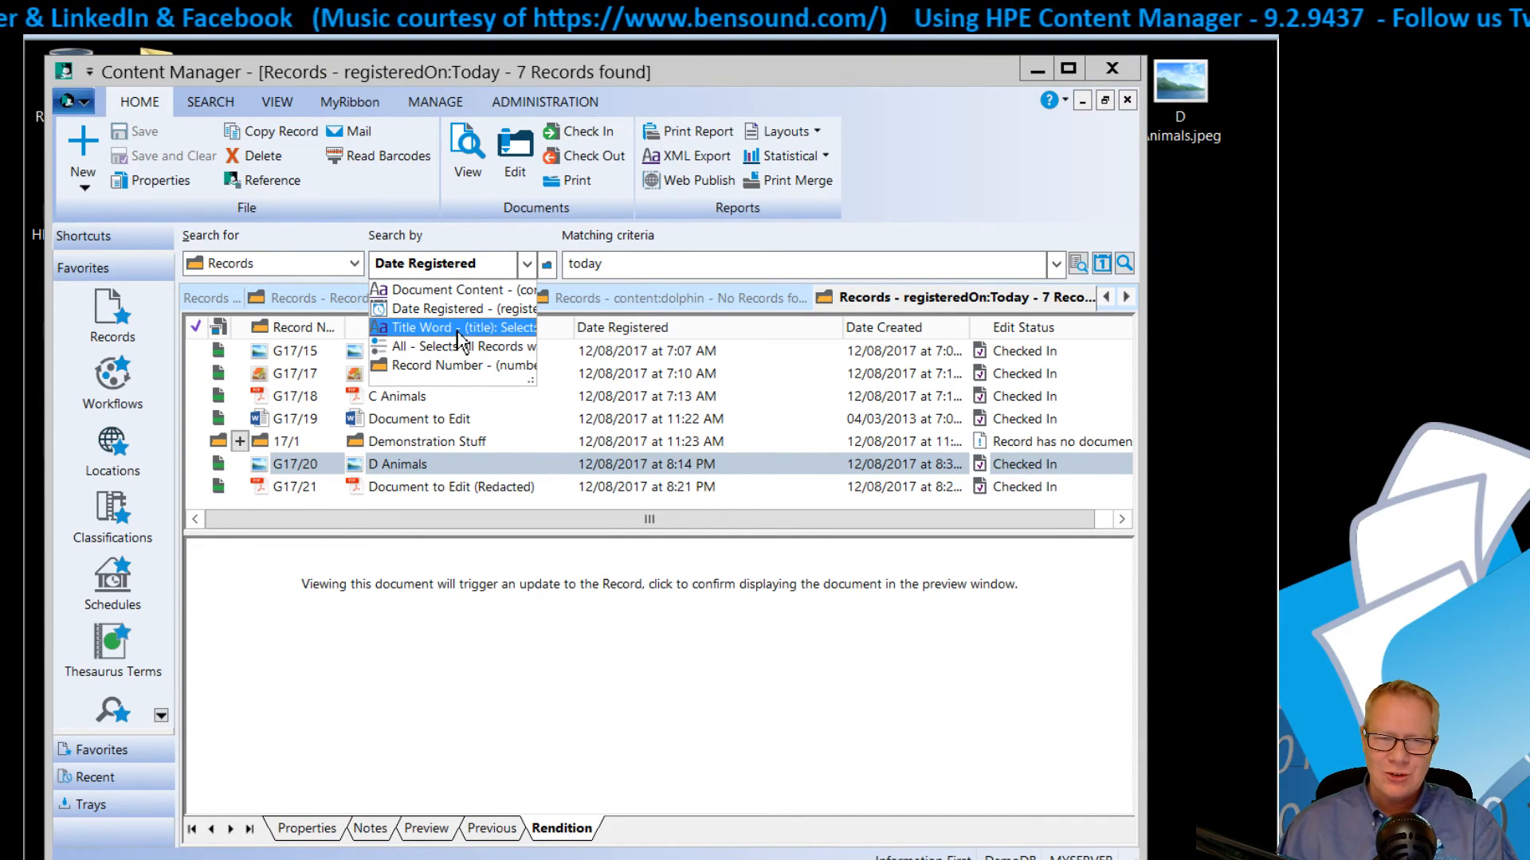
pyautogui.click(488, 290)
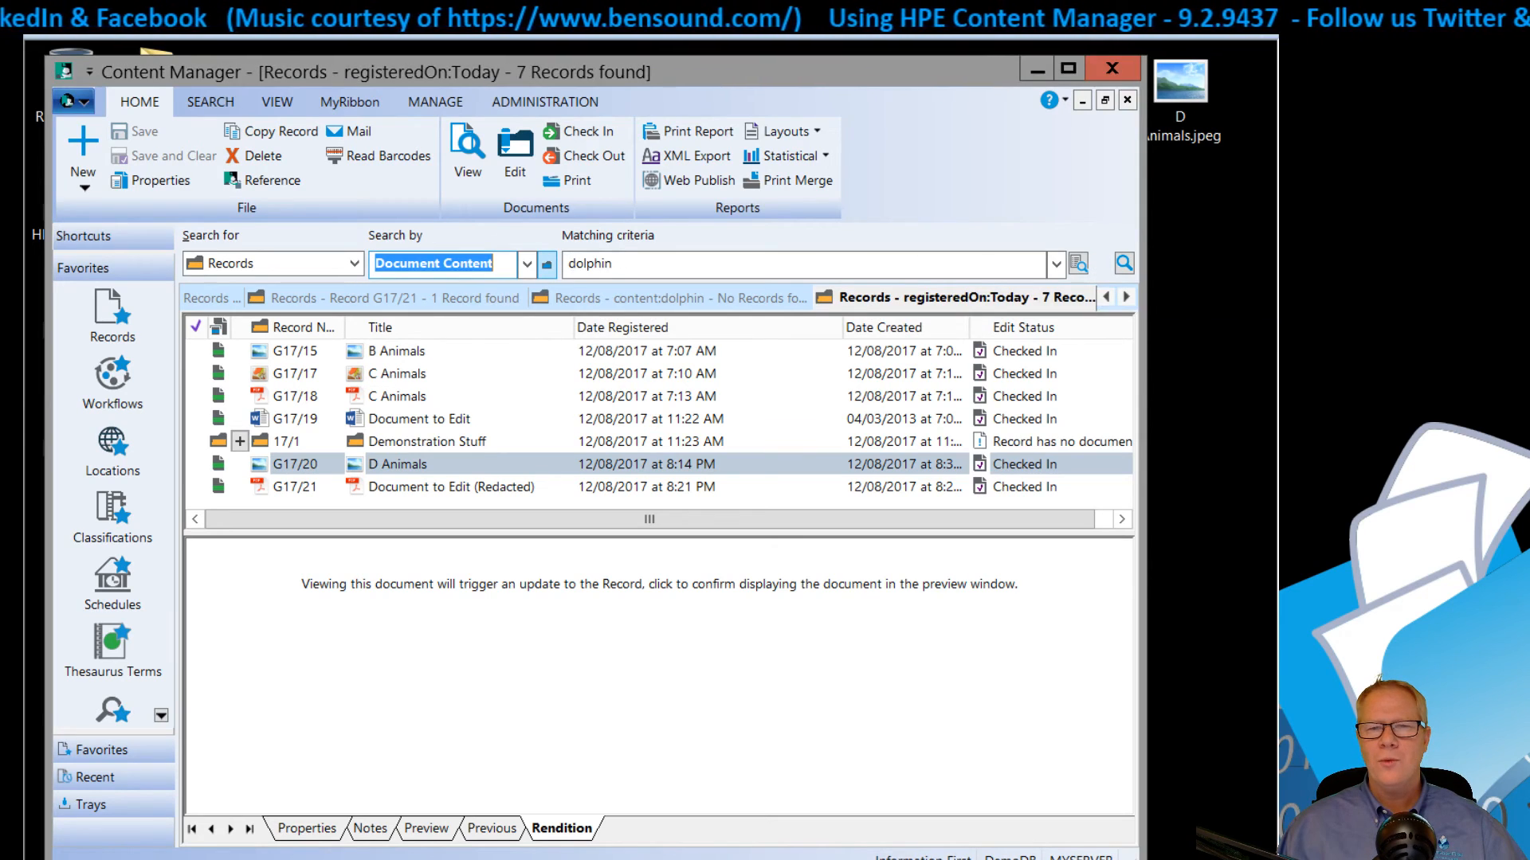
pyautogui.click(1123, 264)
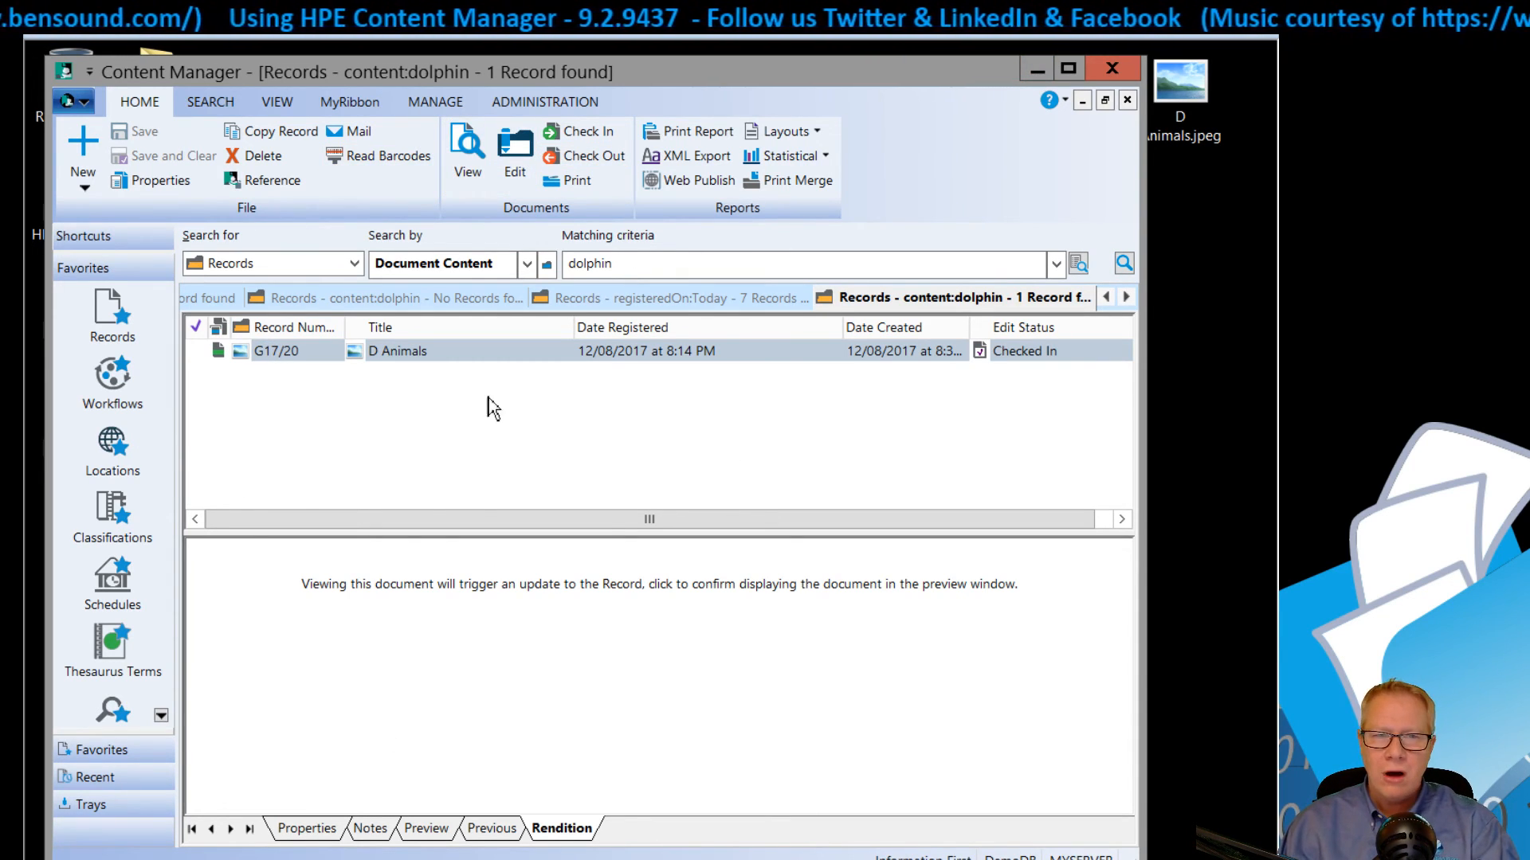
pyautogui.click(423, 829)
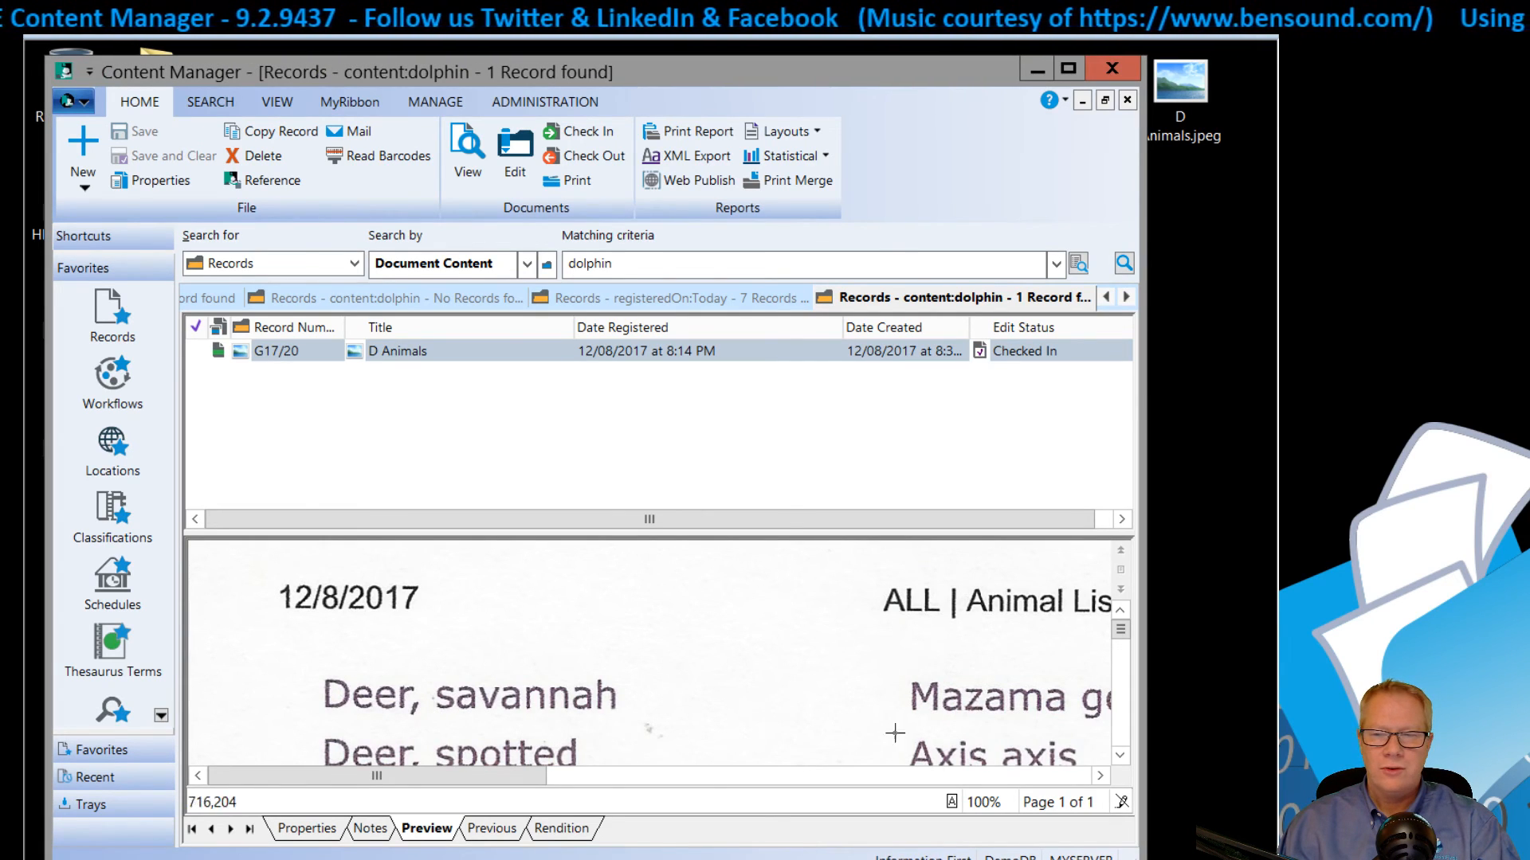
pyautogui.scroll(-5, 1107, 757)
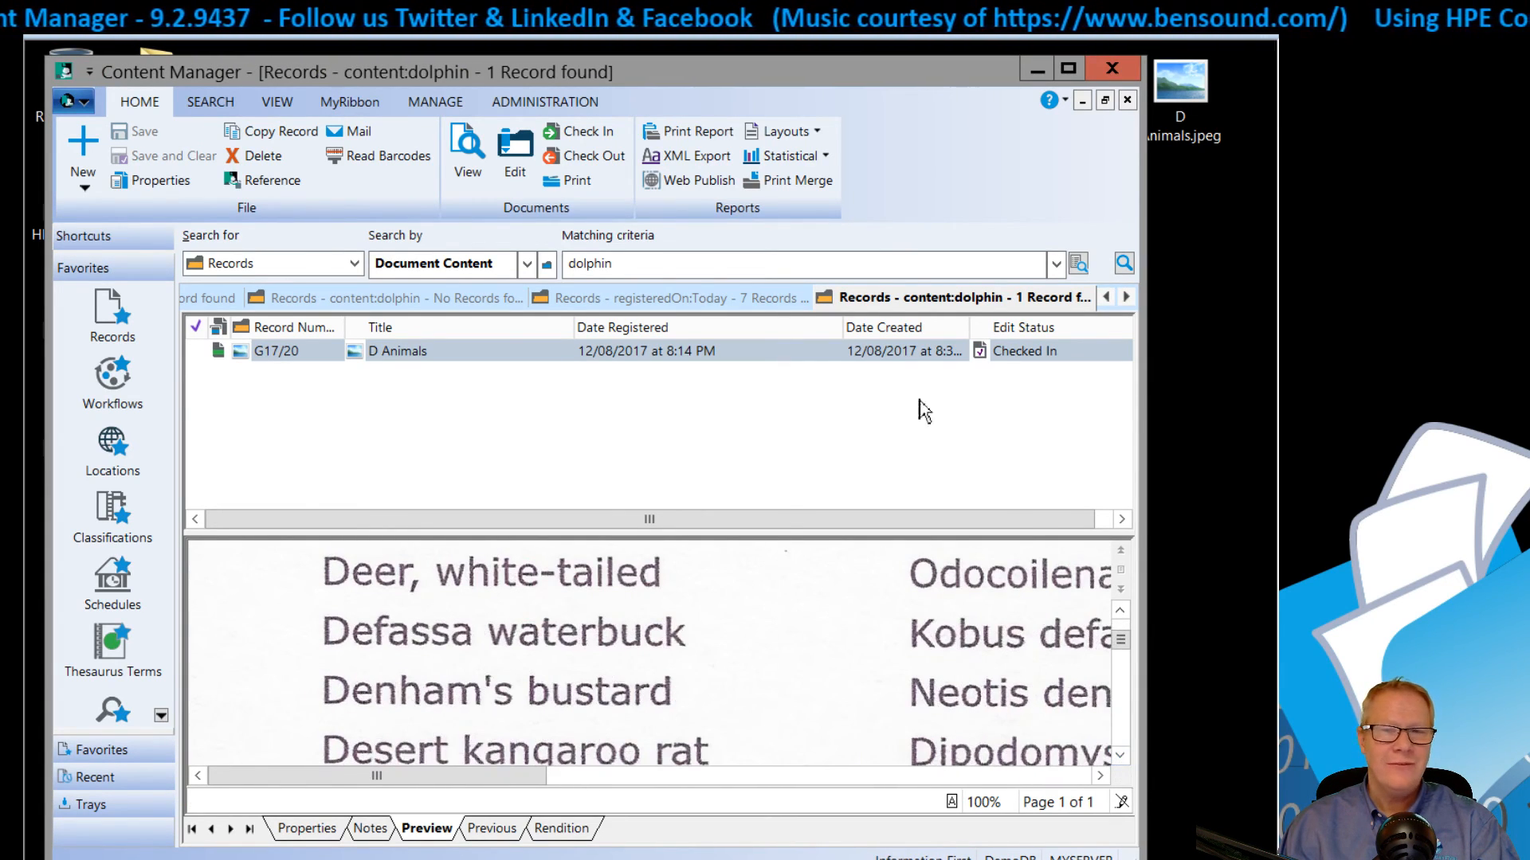
# - Search the records by Document Content for dingo
pyautogui.moveTo(636, 272); pyautogui.dragTo(221, 266)
pyautogui.write('dingo')
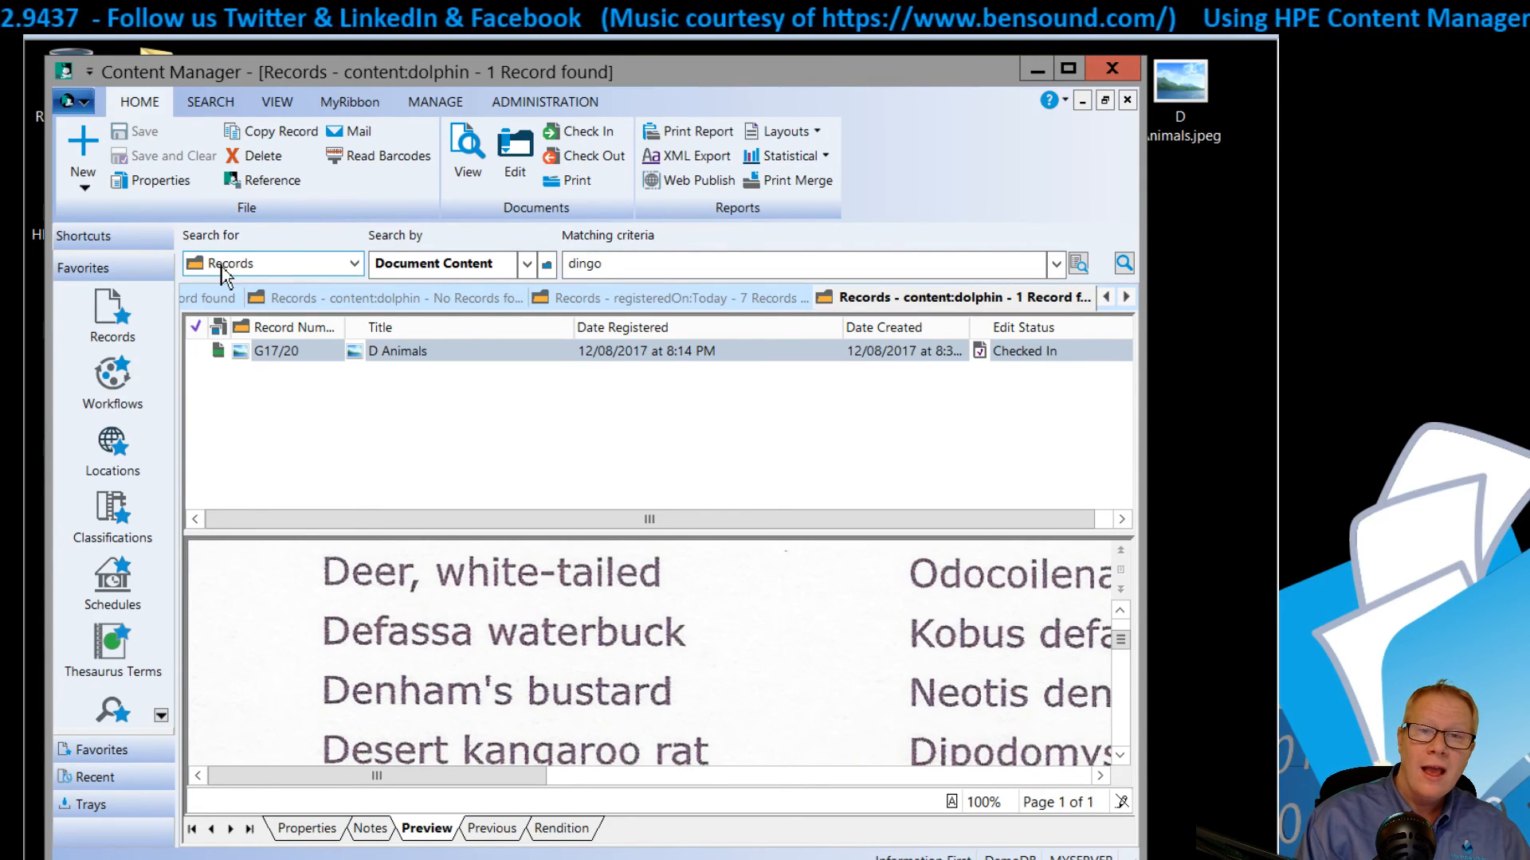
pyautogui.press('Return')
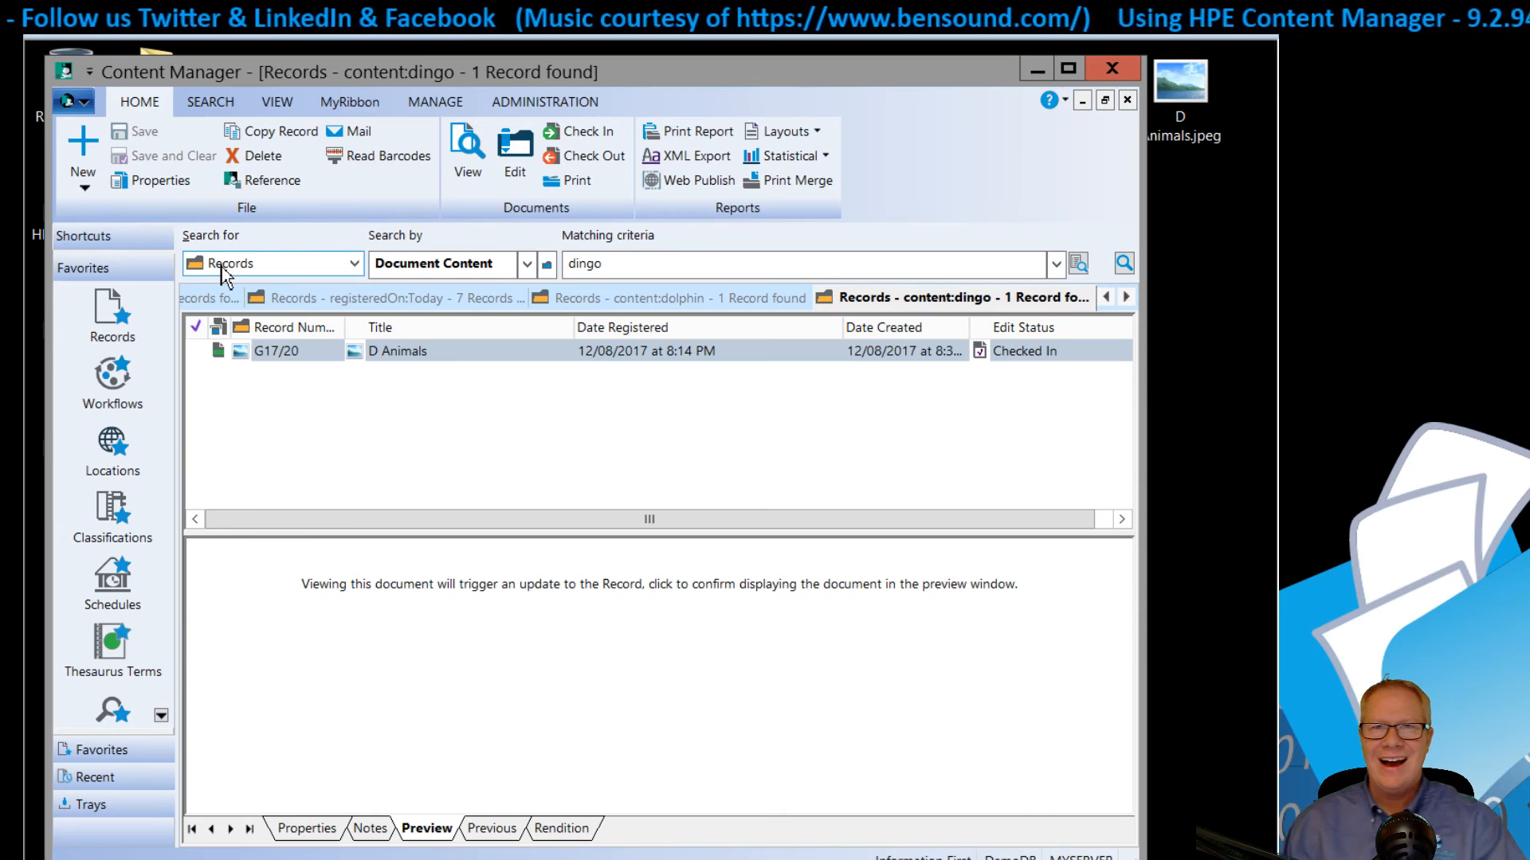